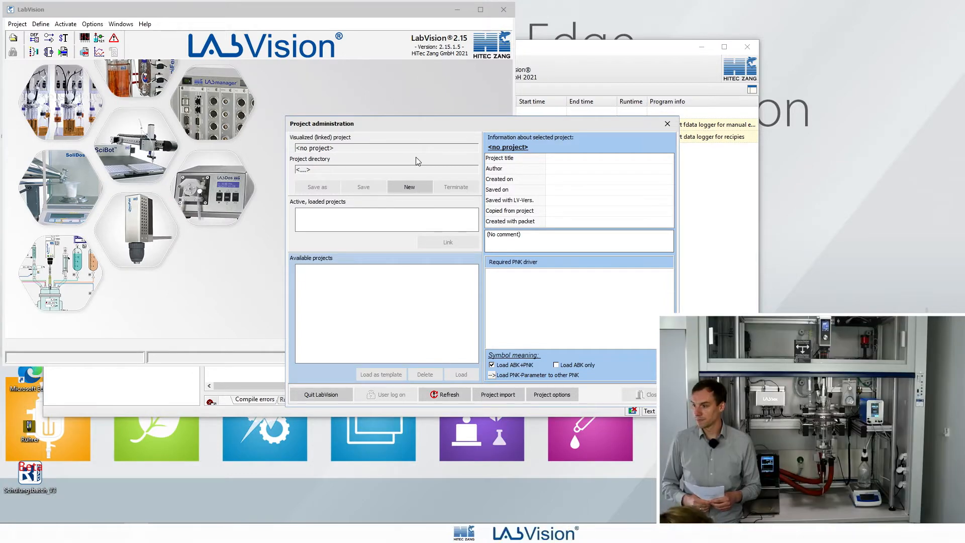
# Create a new project named ACHEMA2 in the C:\ZWEIROOT\ project directory.
pyautogui.click(411, 189)
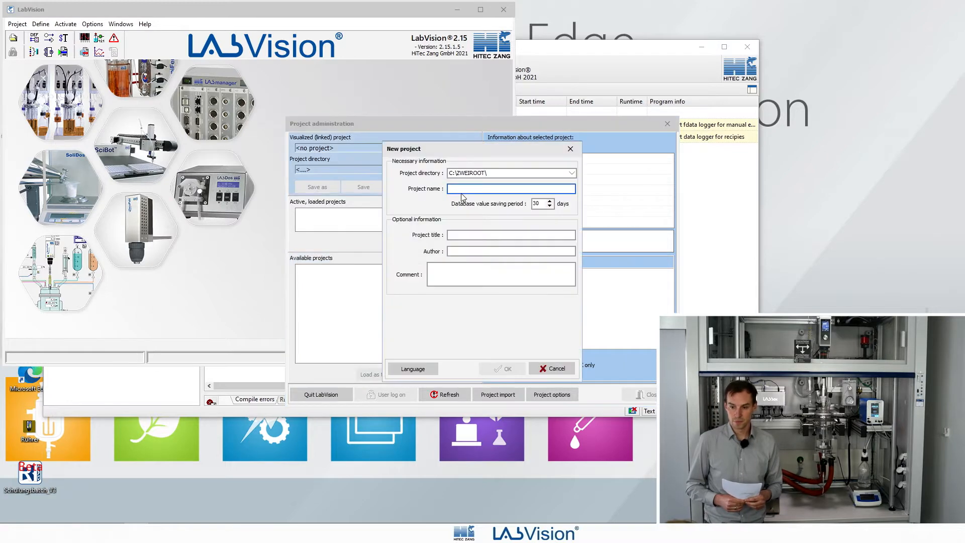
pyautogui.write('ACHEM')
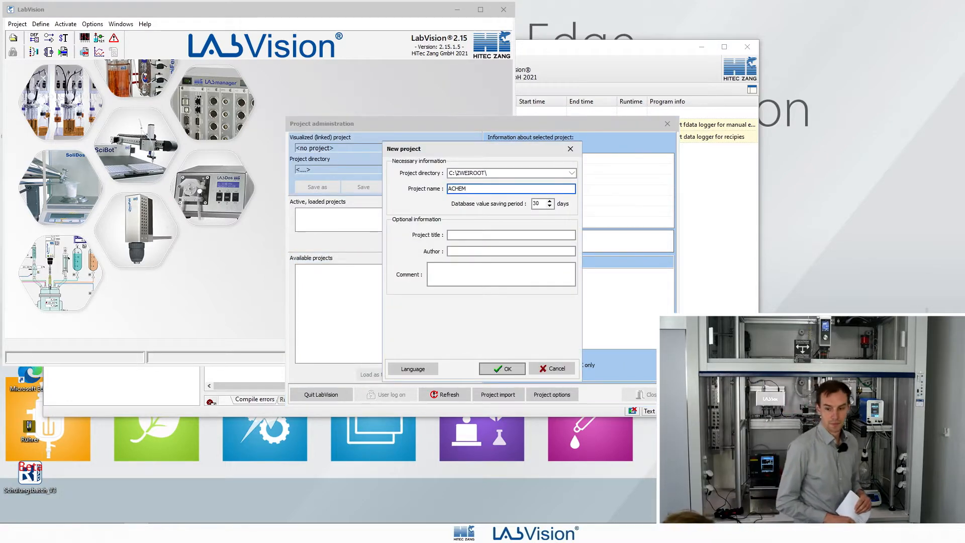
pyautogui.write('A2')
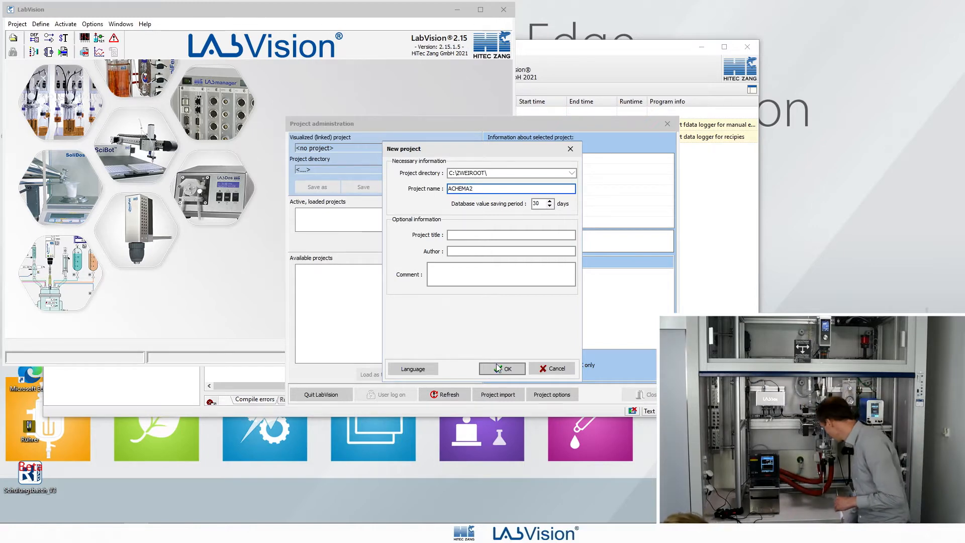
pyautogui.press('Return')
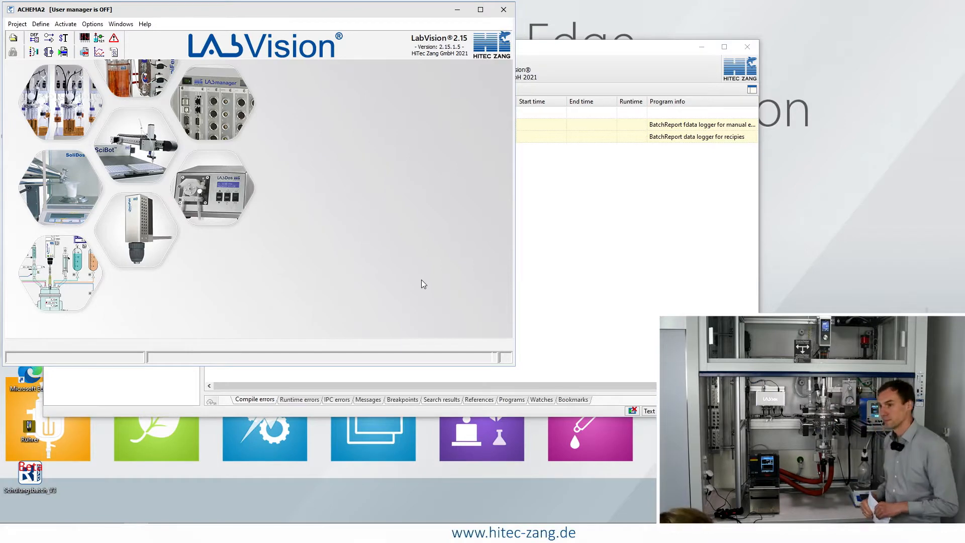
# Maximize the project window, create a worksheet named Workbook1, and maximize its designer.
pyautogui.doubleClick(372, 9)
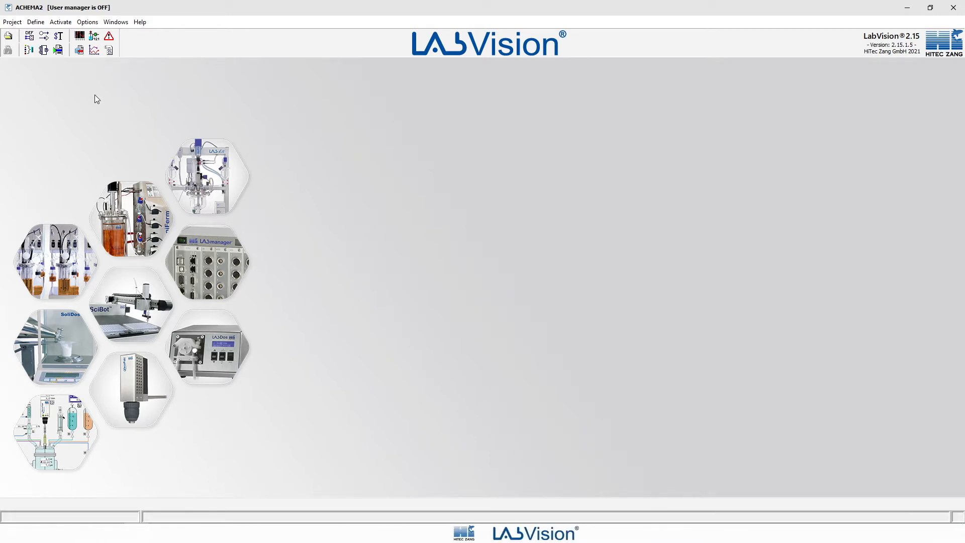
pyautogui.click(94, 37)
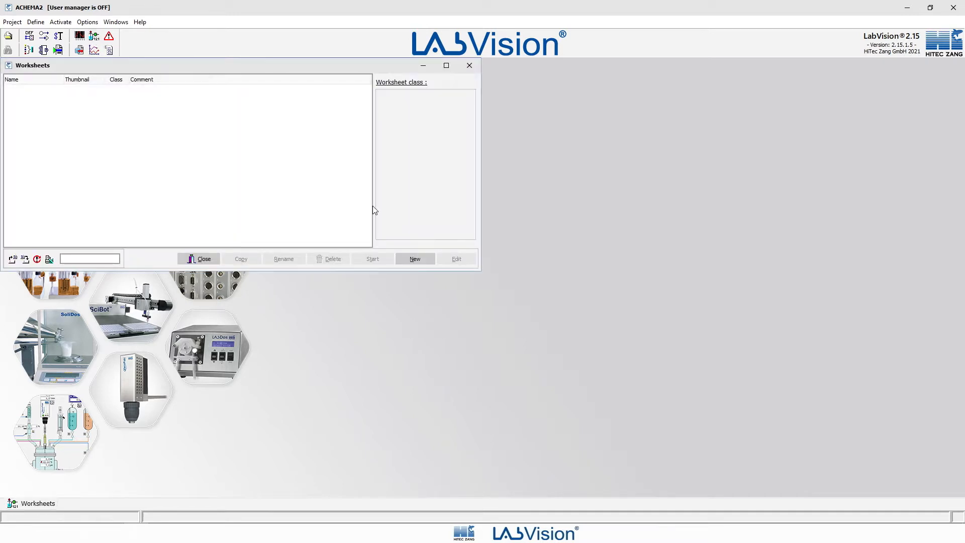
pyautogui.click(415, 258)
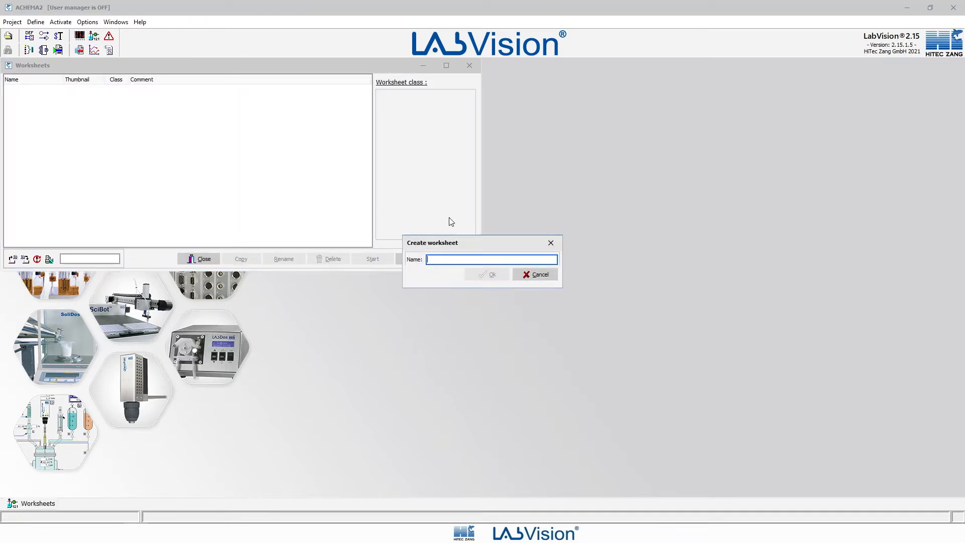
pyautogui.write('Workbook1')
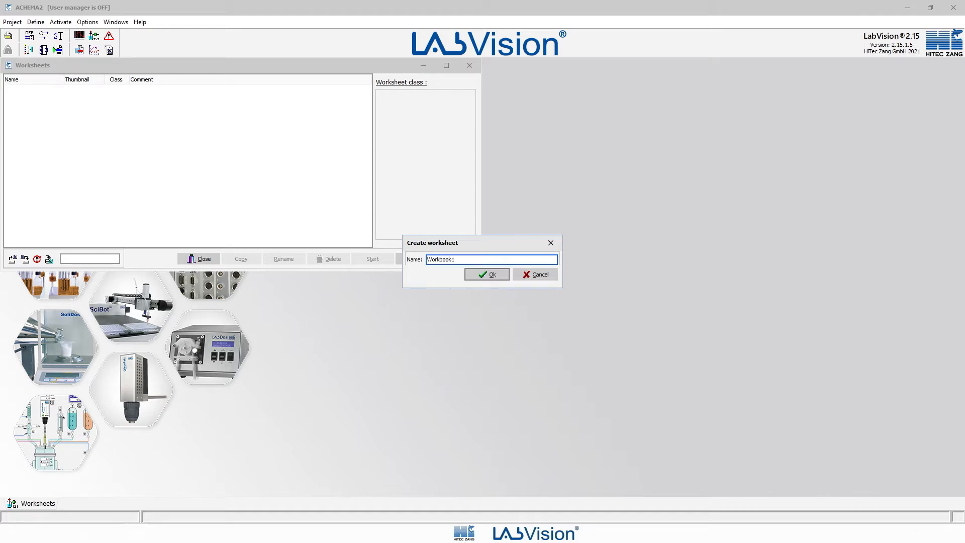
pyautogui.click(472, 274)
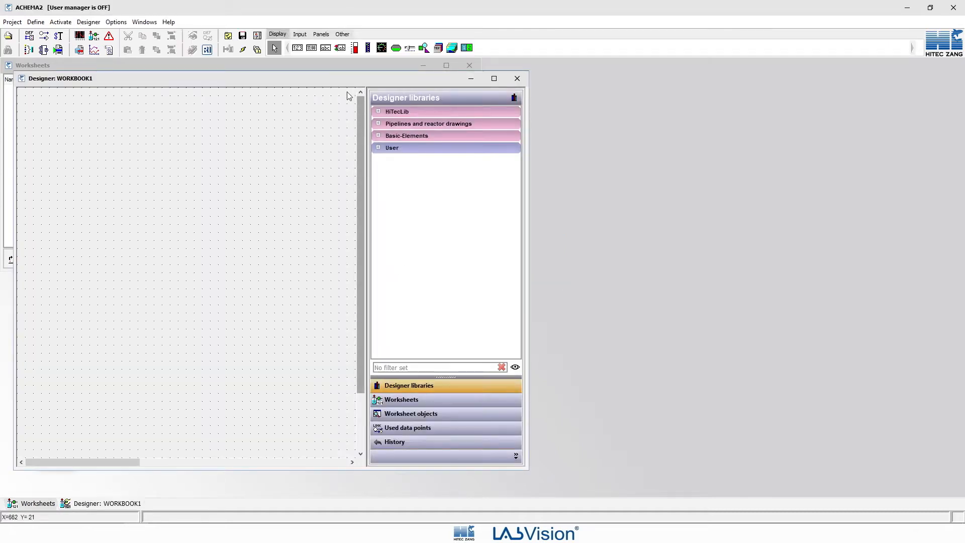
pyautogui.doubleClick(326, 80)
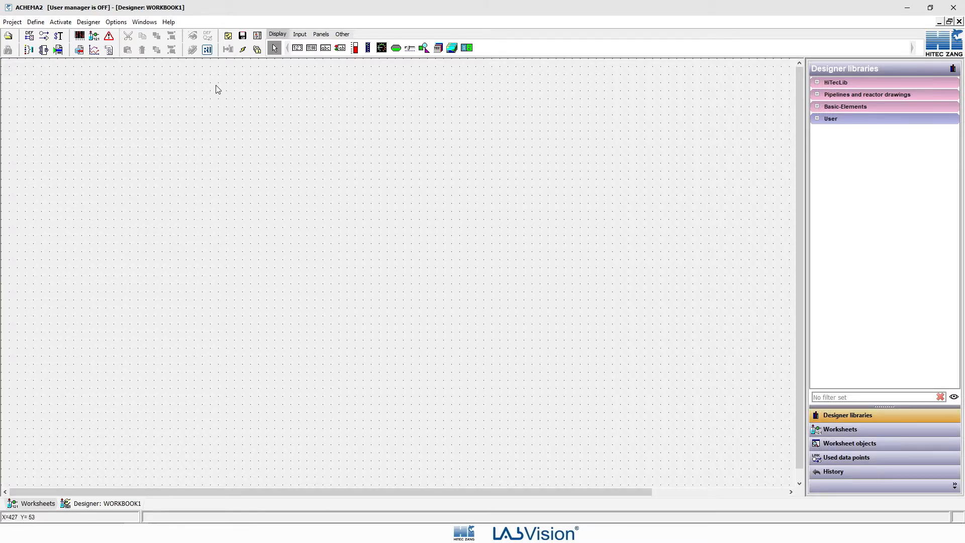
# Open the worksheet's background picture in RI-CAD and paste in the flow diagram copied from the Schulungsbatch_V3 drawing.
pyautogui.click(207, 50)
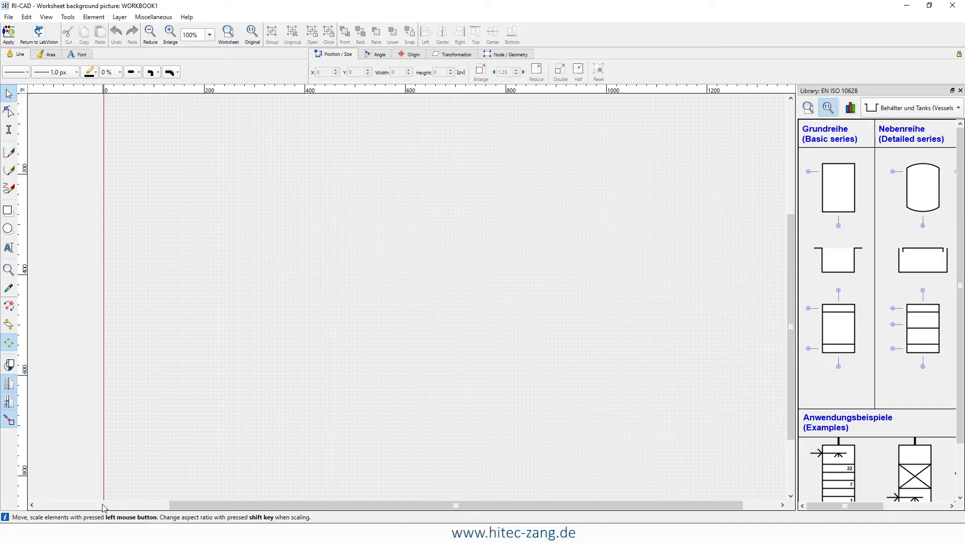
pyautogui.moveTo(87, 533)
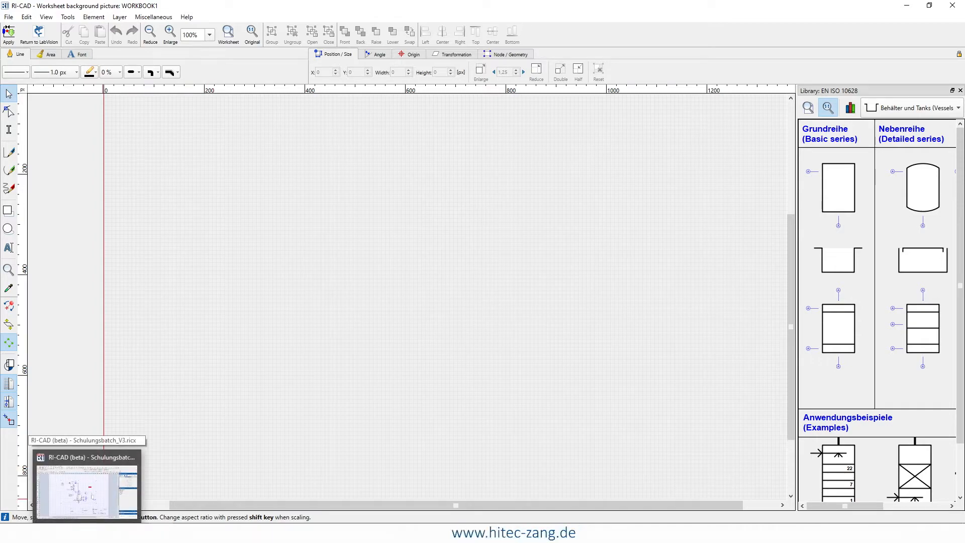
pyautogui.click(86, 487)
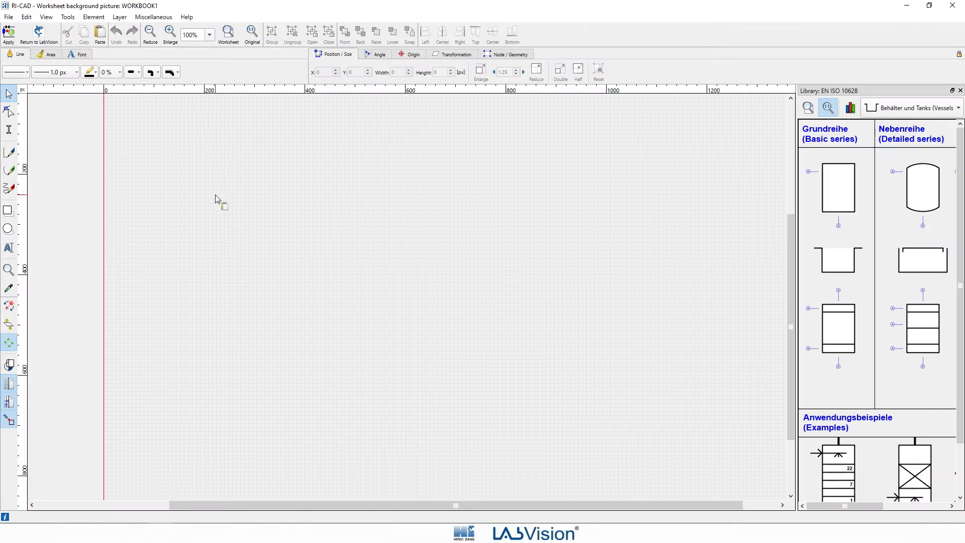
pyautogui.hotkey('ctrl', 'v')
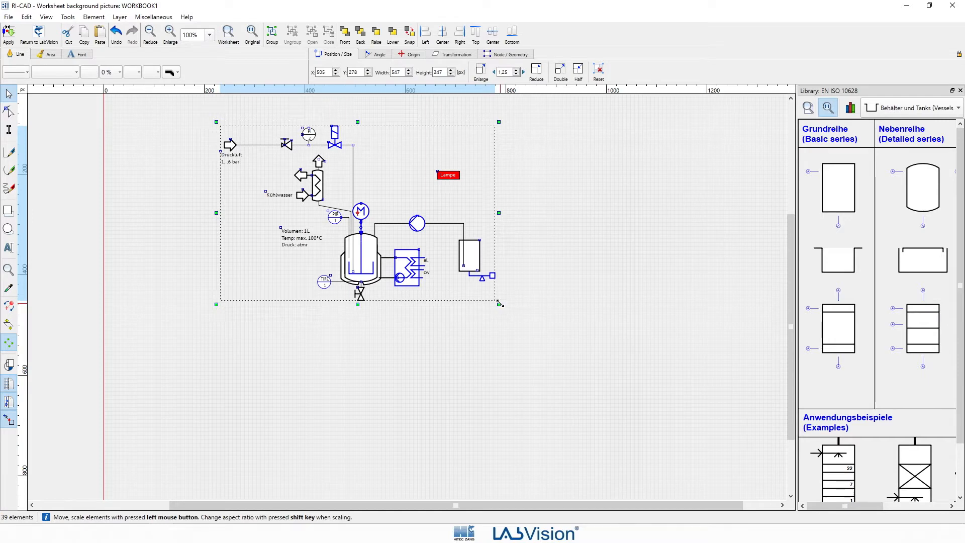
# Enlarge the pasted flow diagram to about 1120 by 711 px and return to the LabVision worksheet designer with it as background.
pyautogui.moveTo(498, 304); pyautogui.dragTo(747, 461)
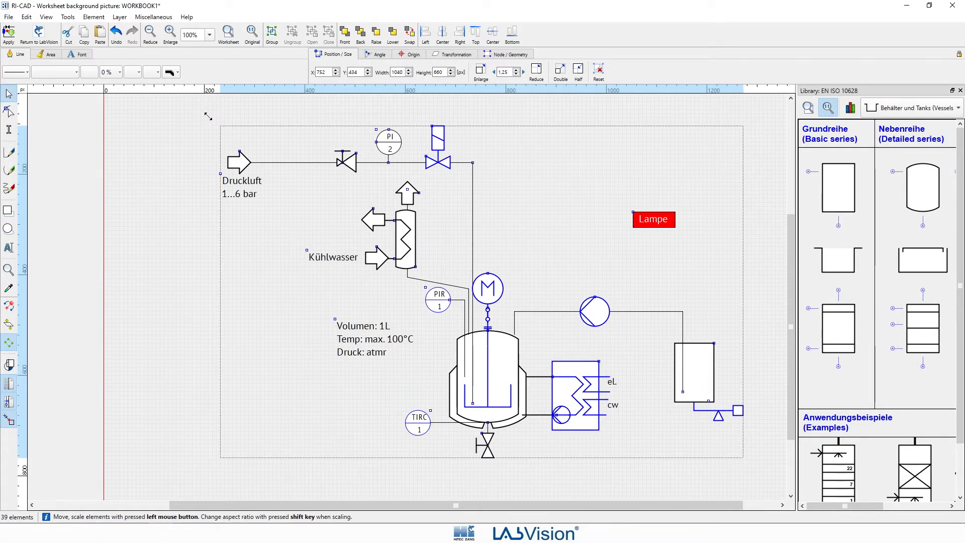
pyautogui.moveTo(214, 124); pyautogui.dragTo(184, 110)
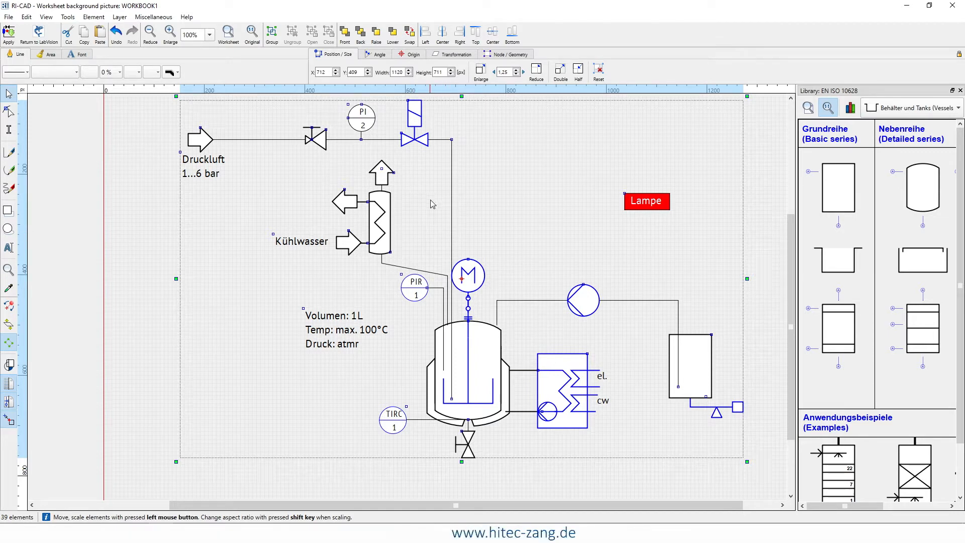
pyautogui.click(514, 149)
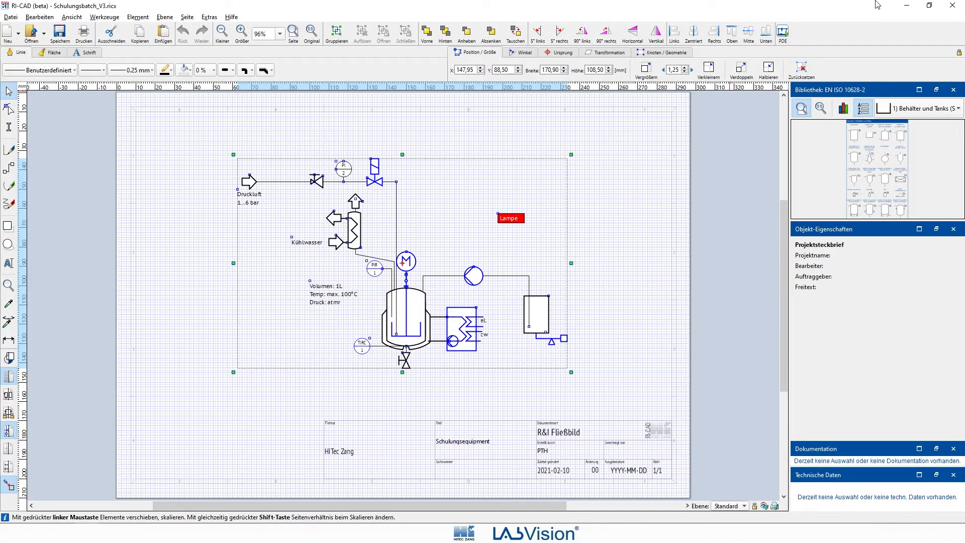
pyautogui.click(908, 5)
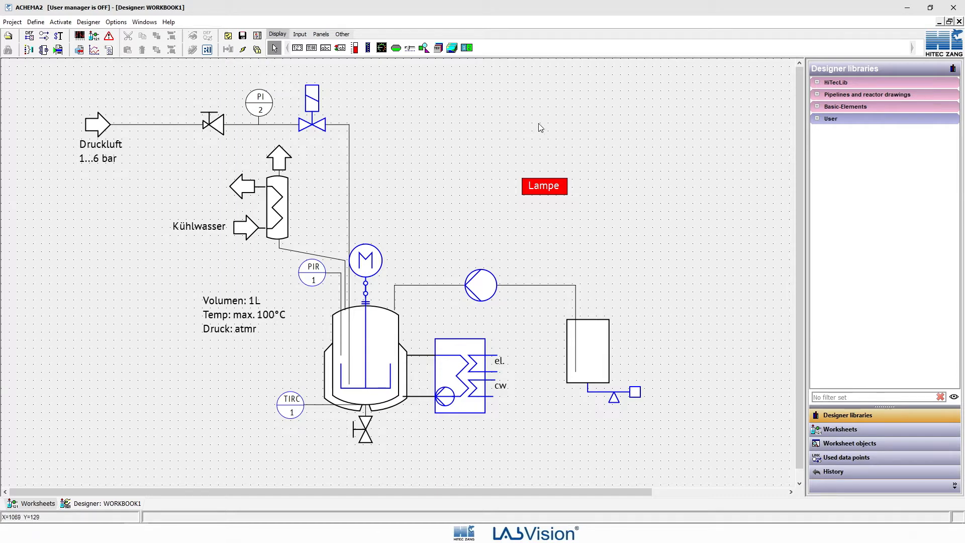
# Start creating a project module instance from a template on the worksheet and look through the Control functions templates.
pyautogui.rightClick(420, 94)
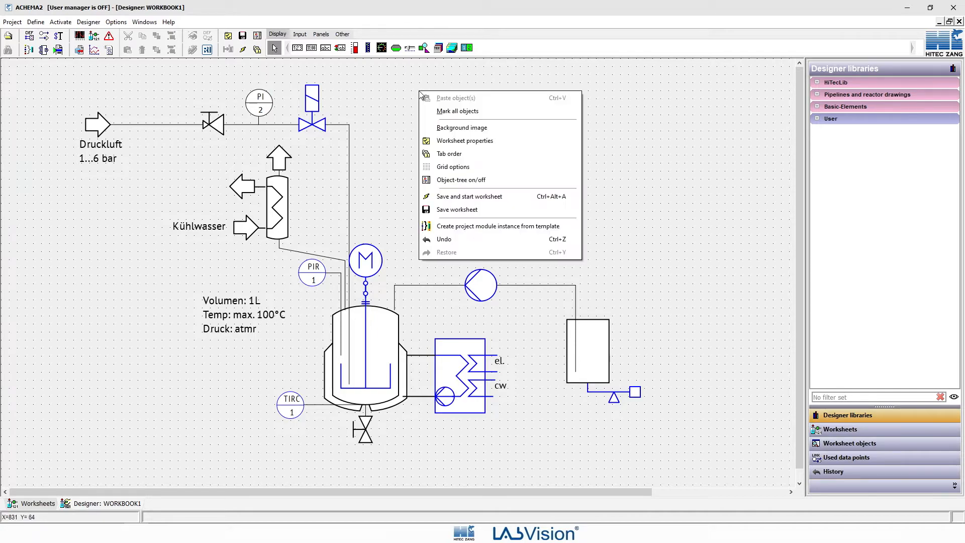
pyautogui.click(478, 228)
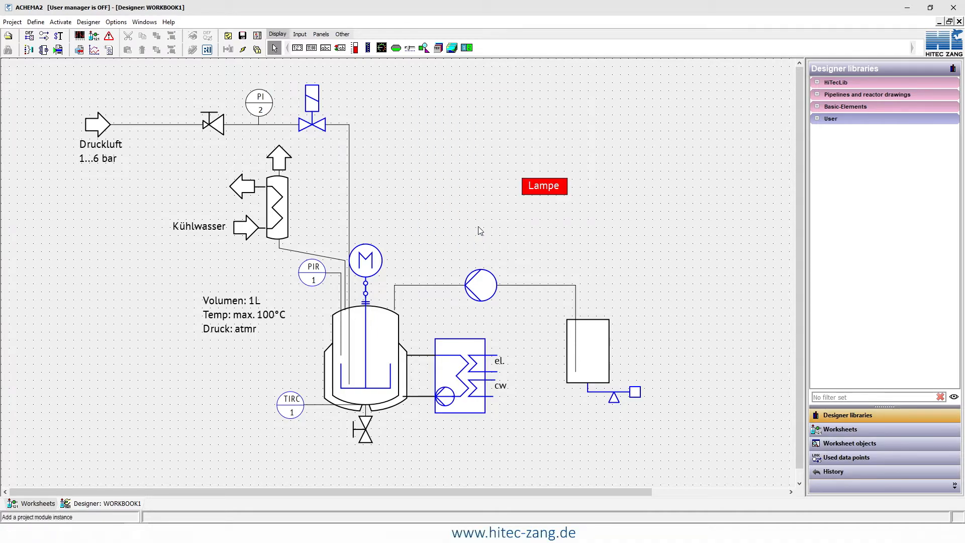
pyautogui.moveTo(479, 66)
pyautogui.mouseDown()
pyautogui.moveTo(512, 81)
pyautogui.moveTo(747, 76)
pyautogui.mouseUp()
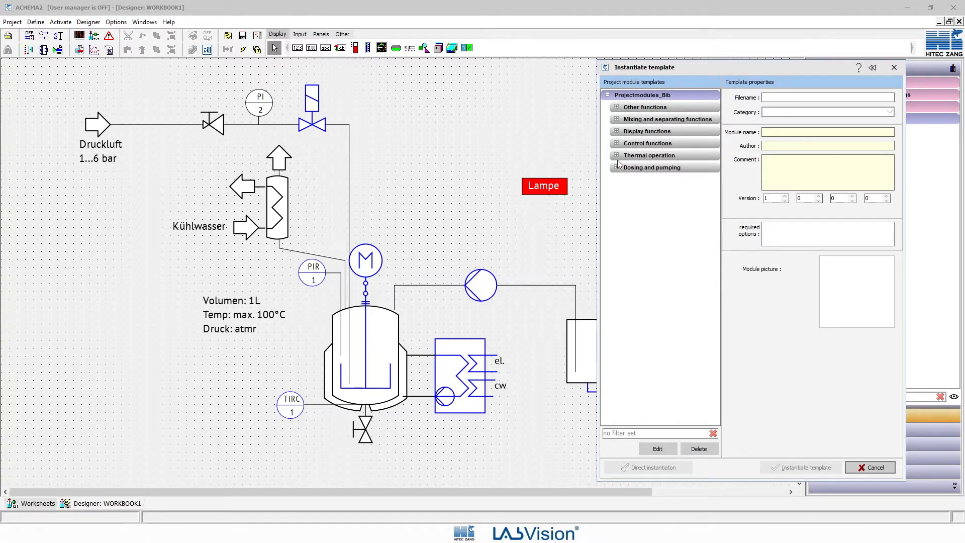
pyautogui.click(616, 143)
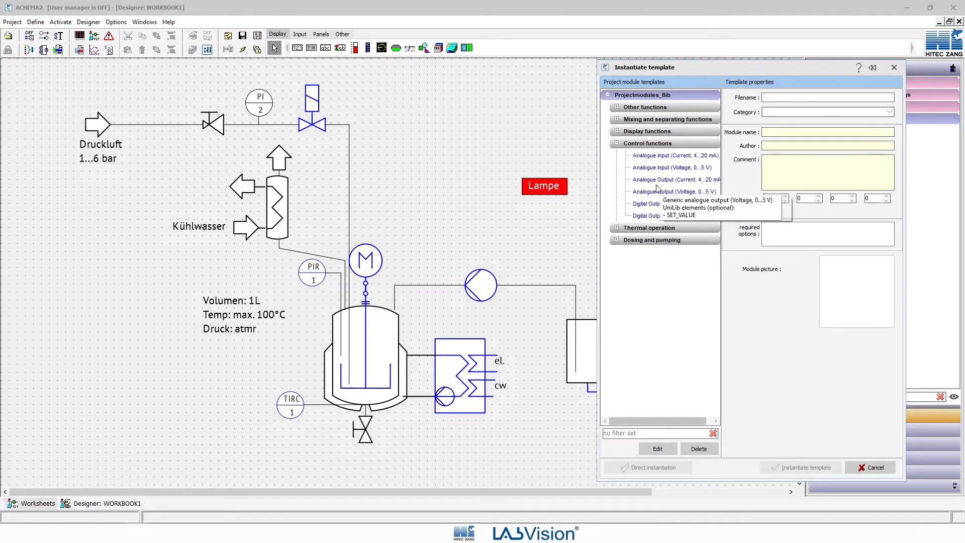
pyautogui.click(617, 143)
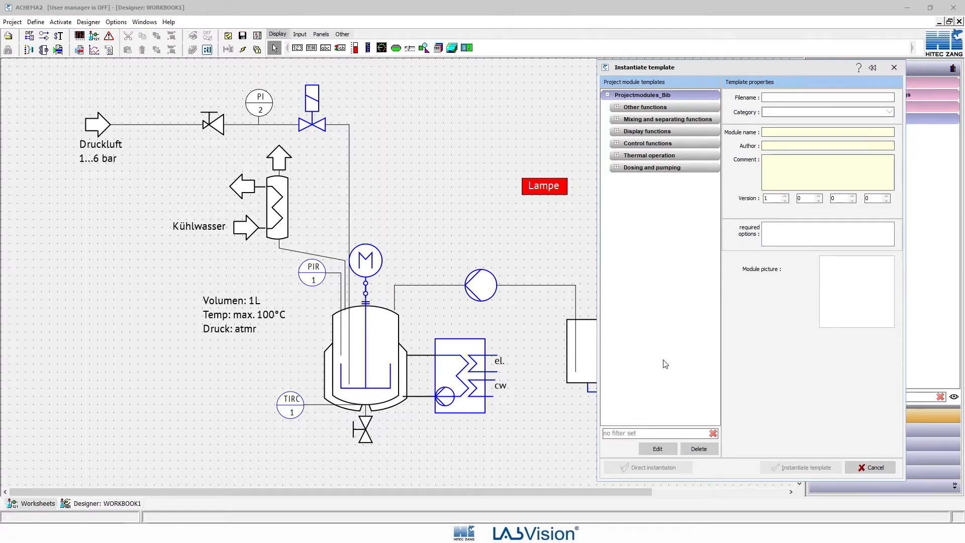
# Filter the templates for "stirrer", instantiate the Stirrer template with its default naming, and assign it to LabBox2A connector 0.00.3.
pyautogui.write('stirrer')
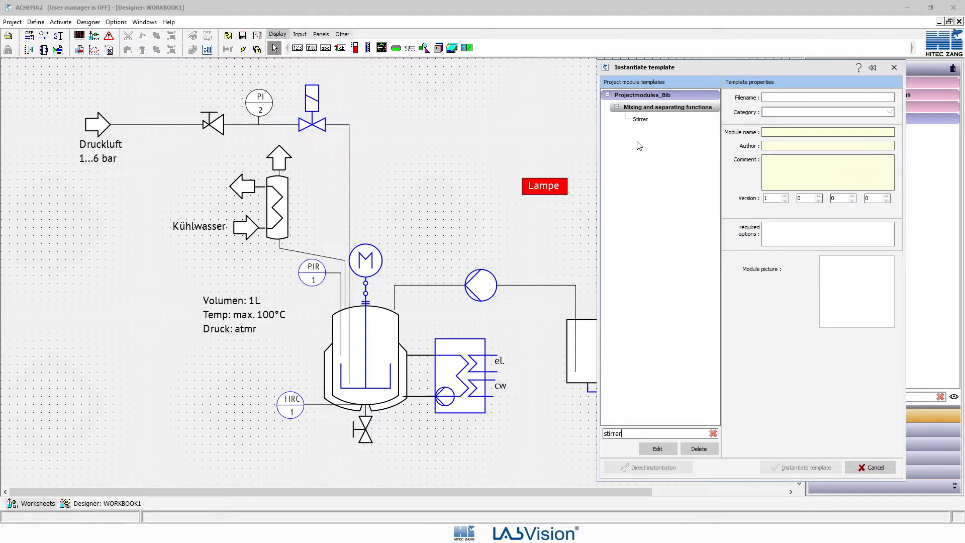
pyautogui.click(643, 124)
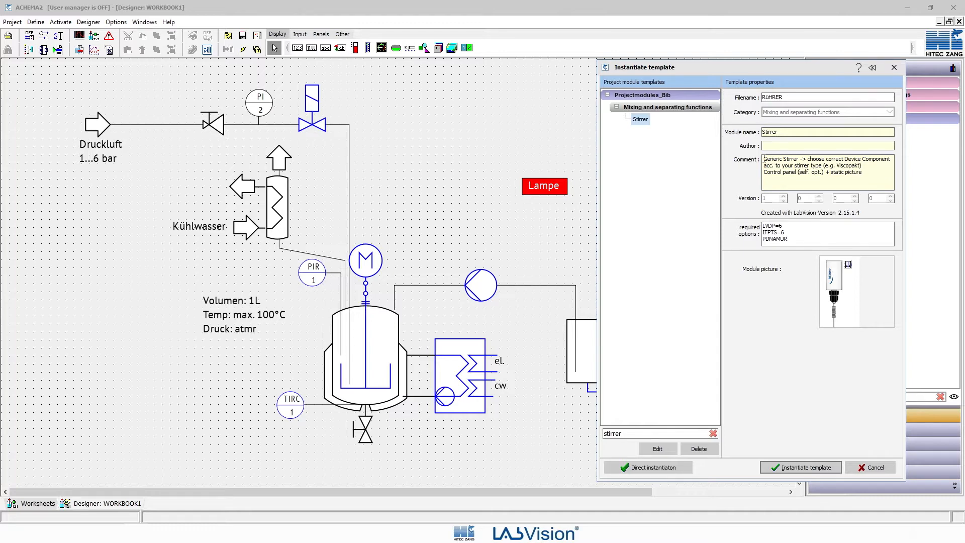
pyautogui.click(640, 120)
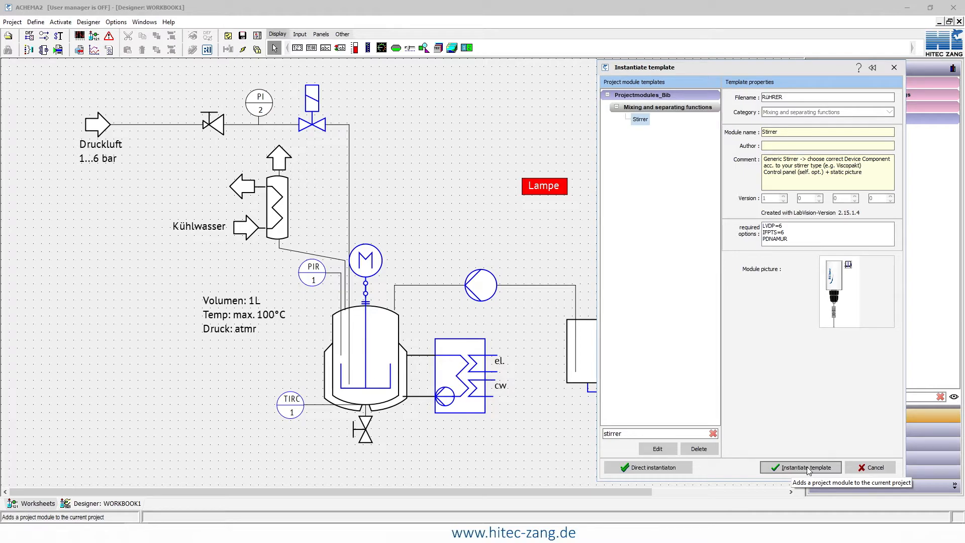
pyautogui.click(806, 468)
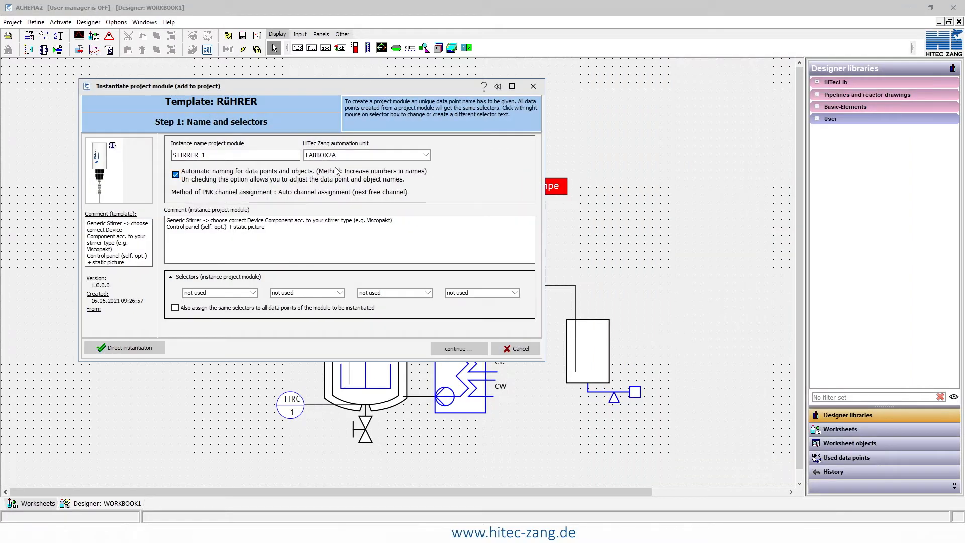
pyautogui.click(455, 347)
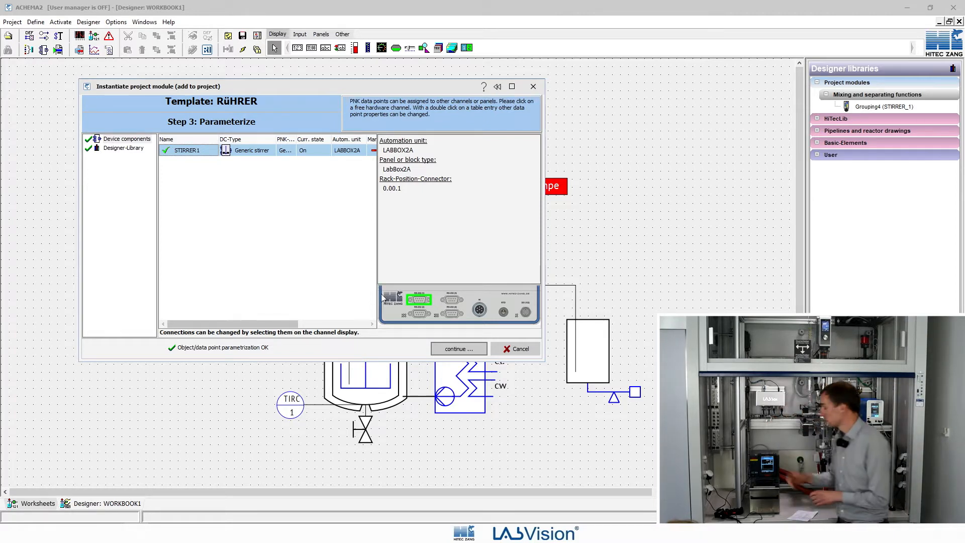
pyautogui.click(453, 301)
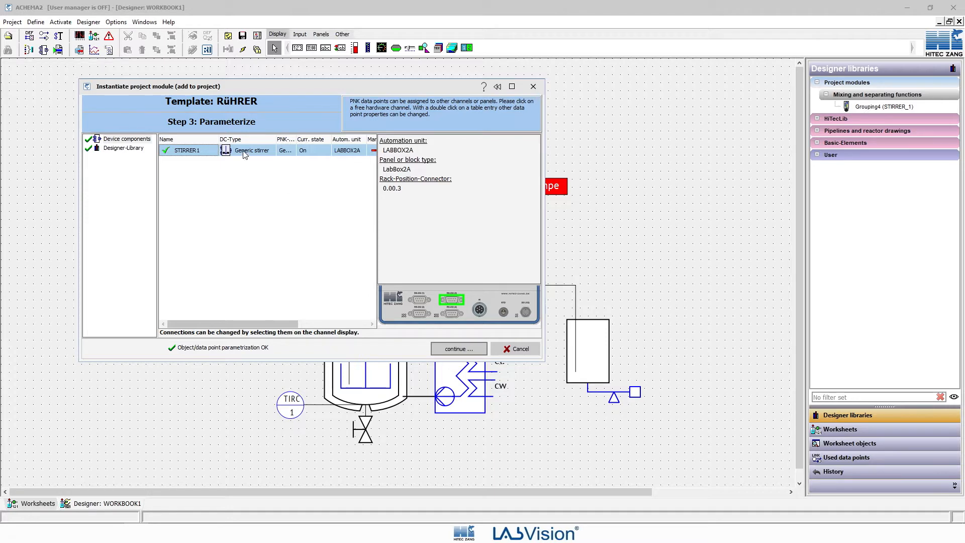
# Change the stirrer's device component type to Heidolph Precision and finalize the project module.
pyautogui.doubleClick(209, 154)
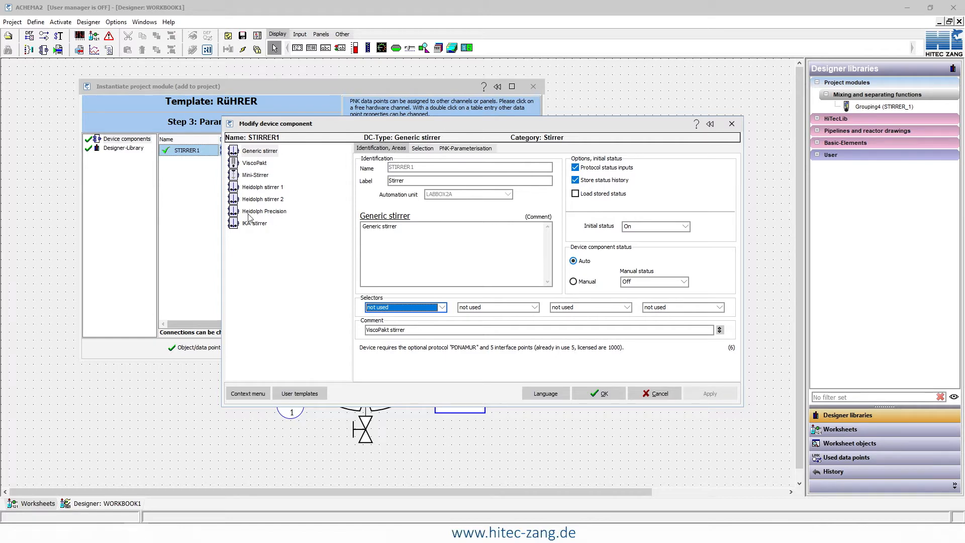
pyautogui.click(276, 213)
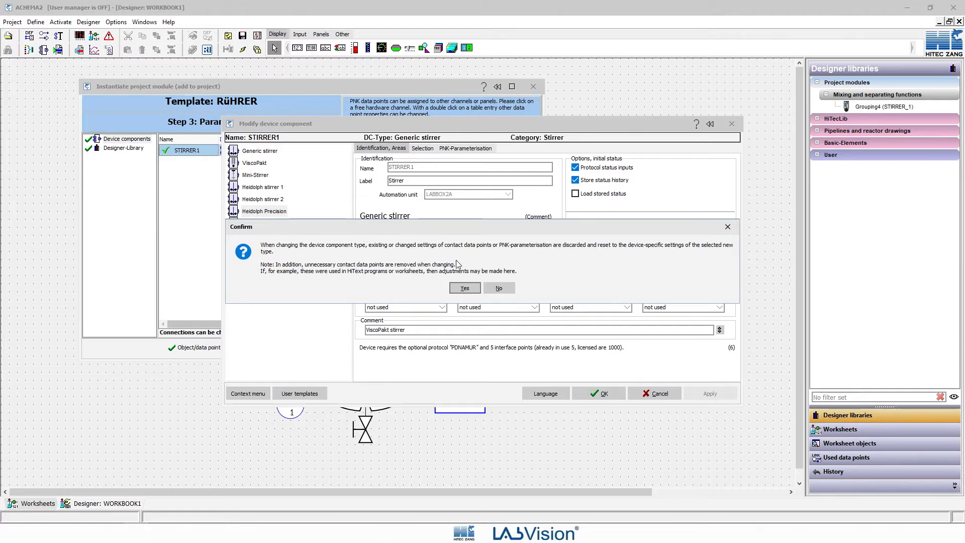
pyautogui.click(462, 289)
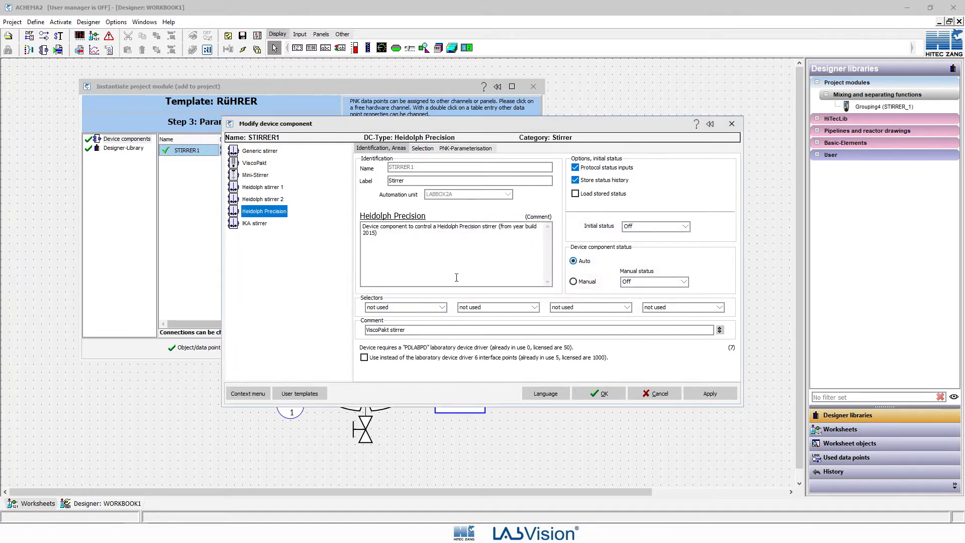
pyautogui.click(598, 393)
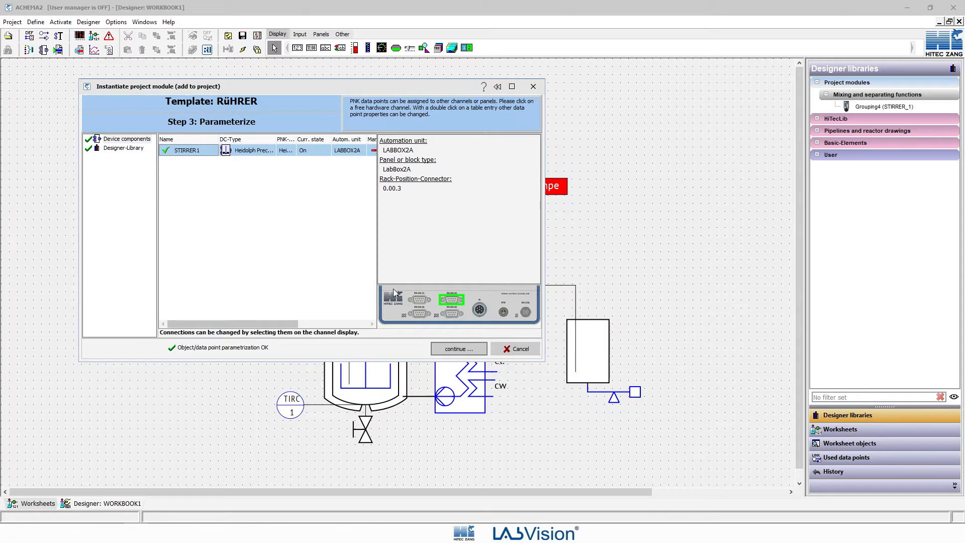
pyautogui.click(455, 348)
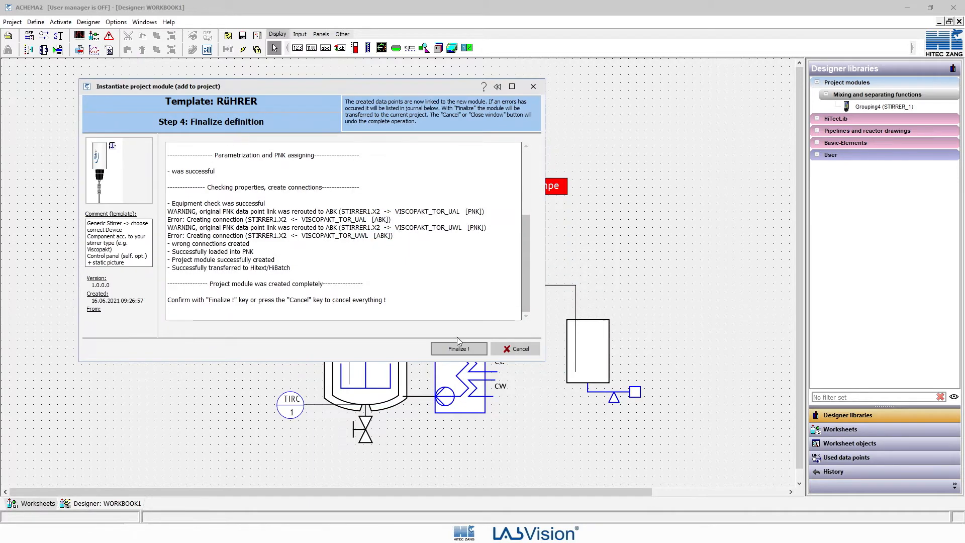
pyautogui.click(455, 349)
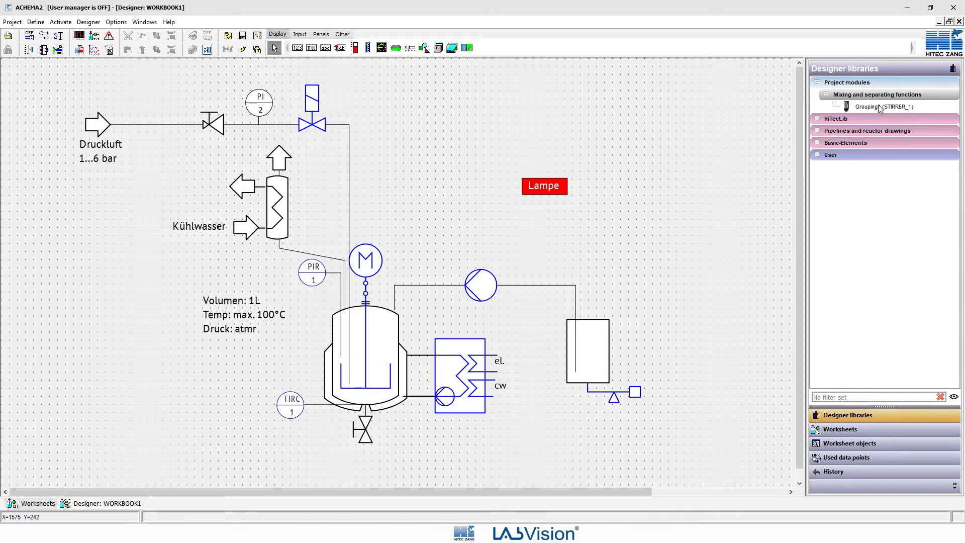
# Place the stirrer project module on the worksheet above the reactor and align its shaft with the motor symbol.
pyautogui.moveTo(880, 108); pyautogui.dragTo(363, 147)
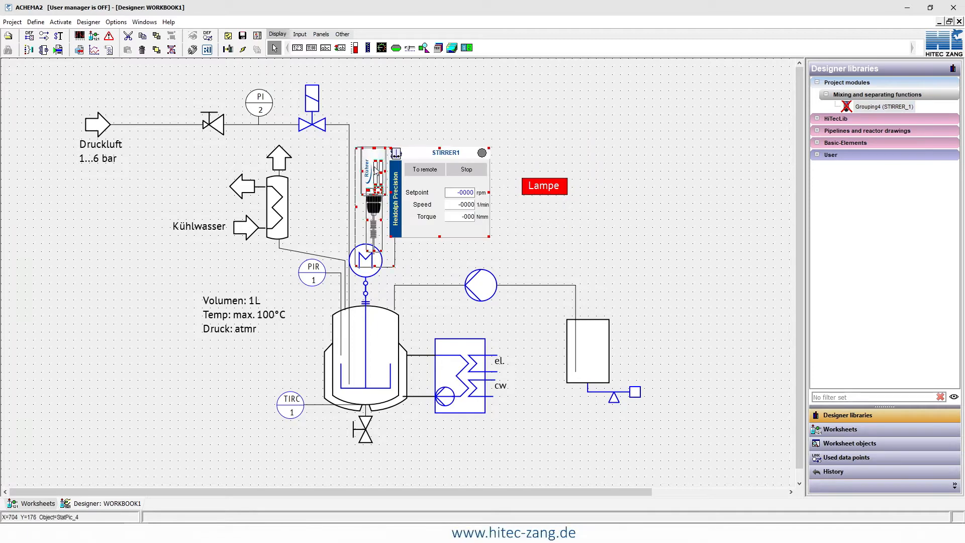
pyautogui.moveTo(368, 188); pyautogui.dragTo(367, 190)
pyautogui.press('Left')
pyautogui.press('Left')
pyautogui.press('Left')
pyautogui.press('Left')
pyautogui.press('Left')
pyautogui.press('Left')
pyautogui.press('Left')
pyautogui.press('Left')
pyautogui.press('Left')
pyautogui.press('Left')
pyautogui.press('Left')
pyautogui.press('Left')
pyautogui.press('Left')
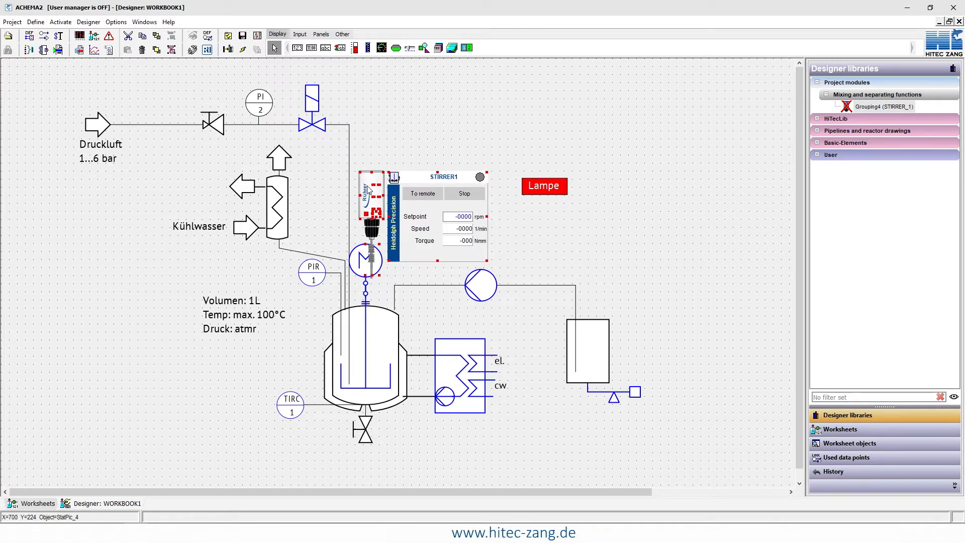
pyautogui.press('Left')
pyautogui.press('Left')
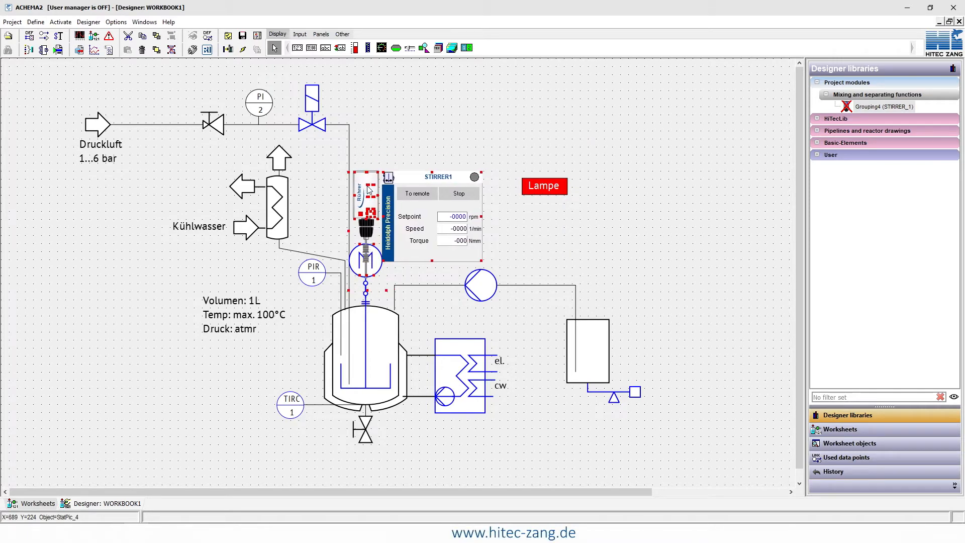
pyautogui.click(385, 132)
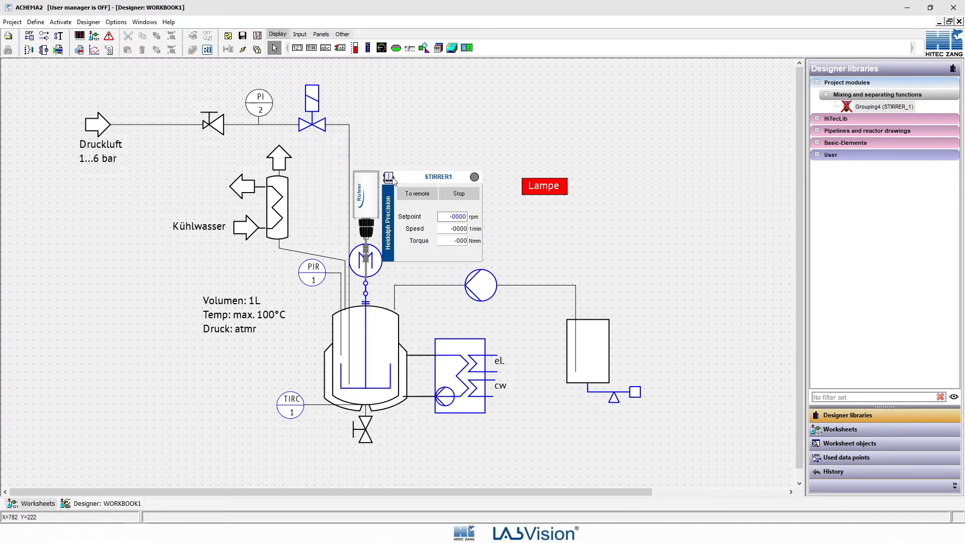
# Save and start the worksheet, and switch the Heidolph stirrer to remote operation.
pyautogui.click(243, 53)
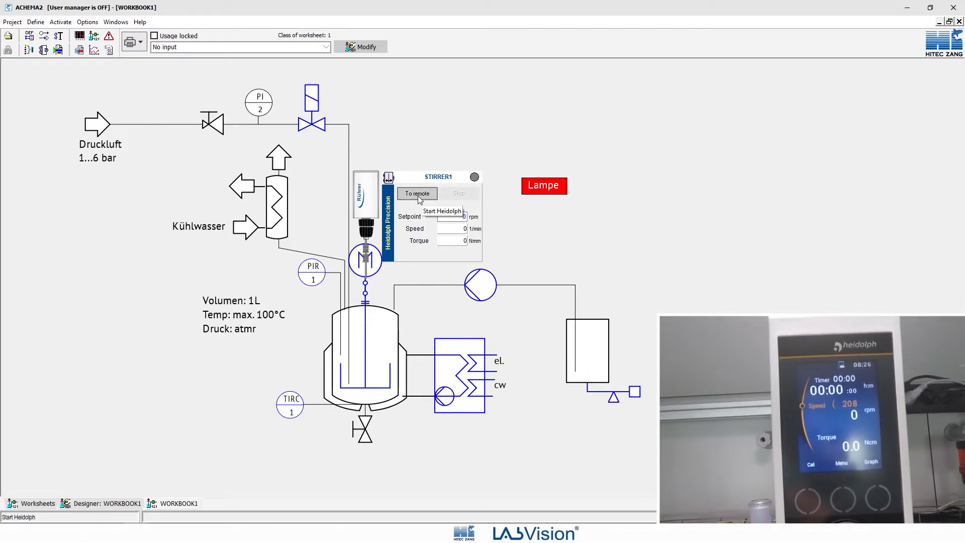
pyautogui.click(417, 194)
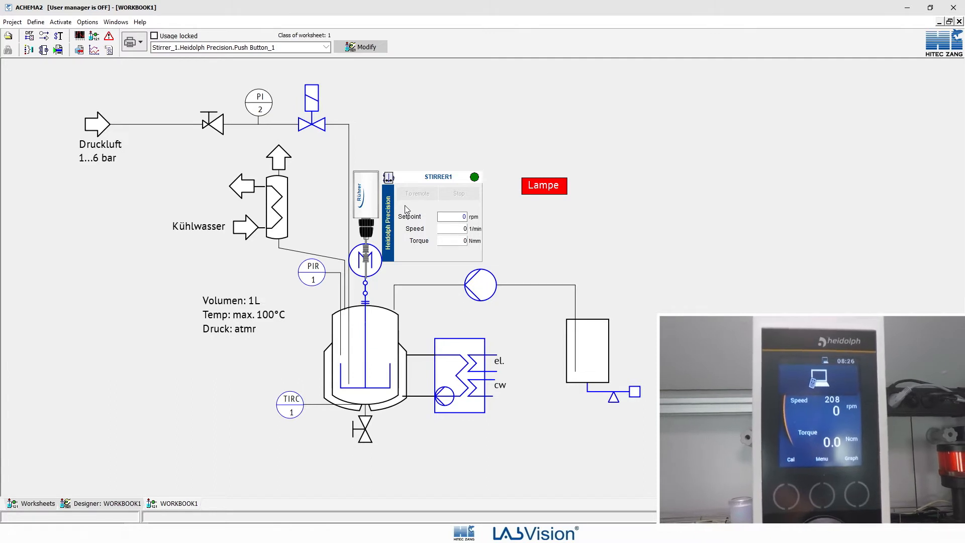
# Run the stirrer with a setpoint of 150 rpm, and stop it again.
pyautogui.click(456, 216)
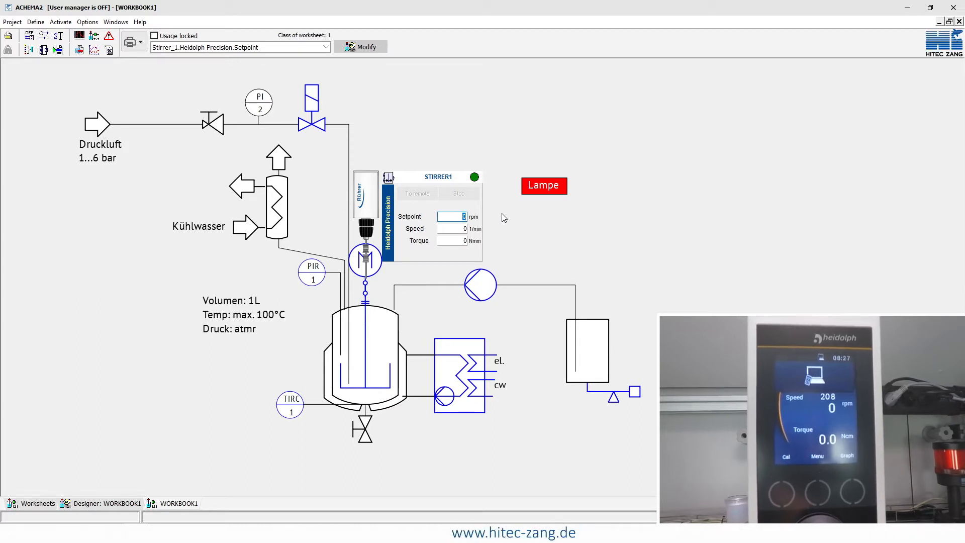
pyautogui.write('150')
pyautogui.press('Return')
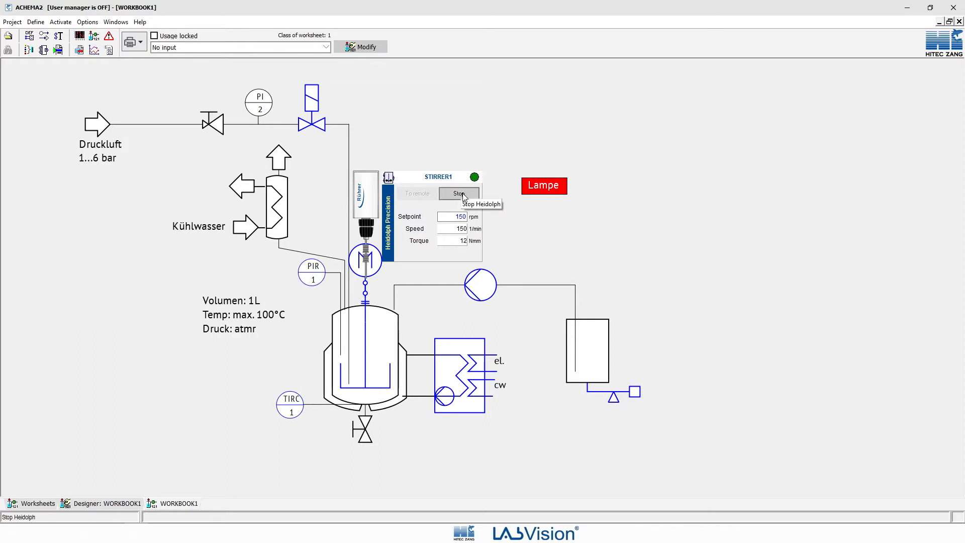
pyautogui.click(464, 196)
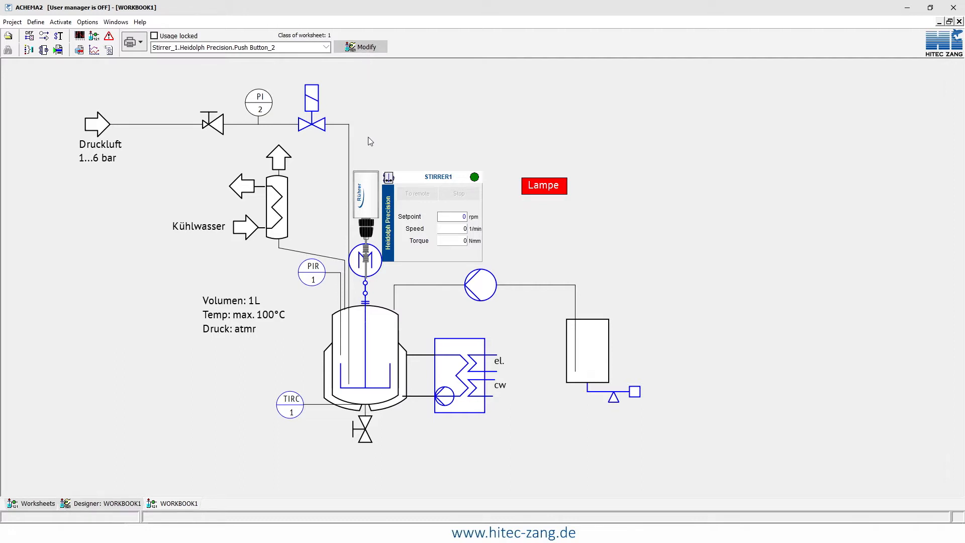
# Reopen the worksheet in the designer and start a new project module instance, filtering the templates for "Dosi".
pyautogui.click(366, 48)
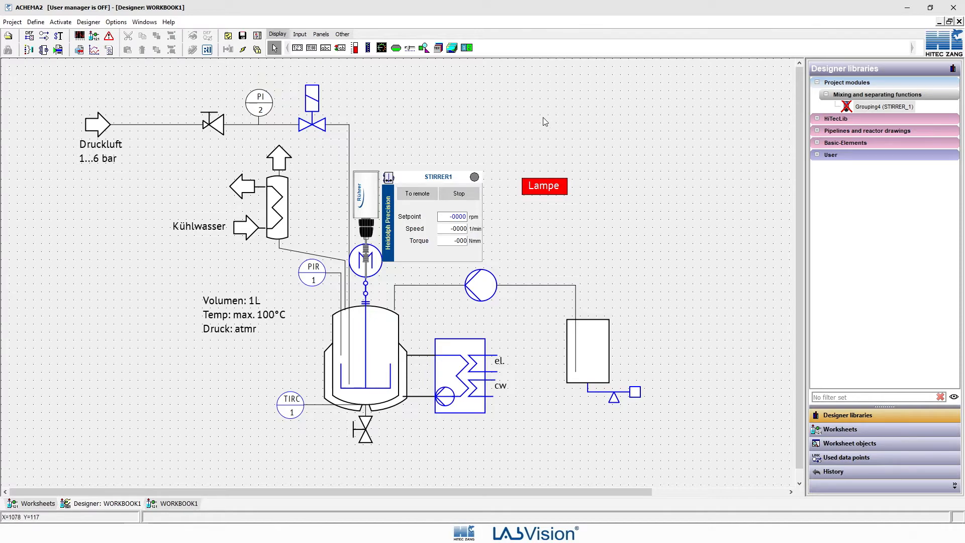
pyautogui.rightClick(575, 104)
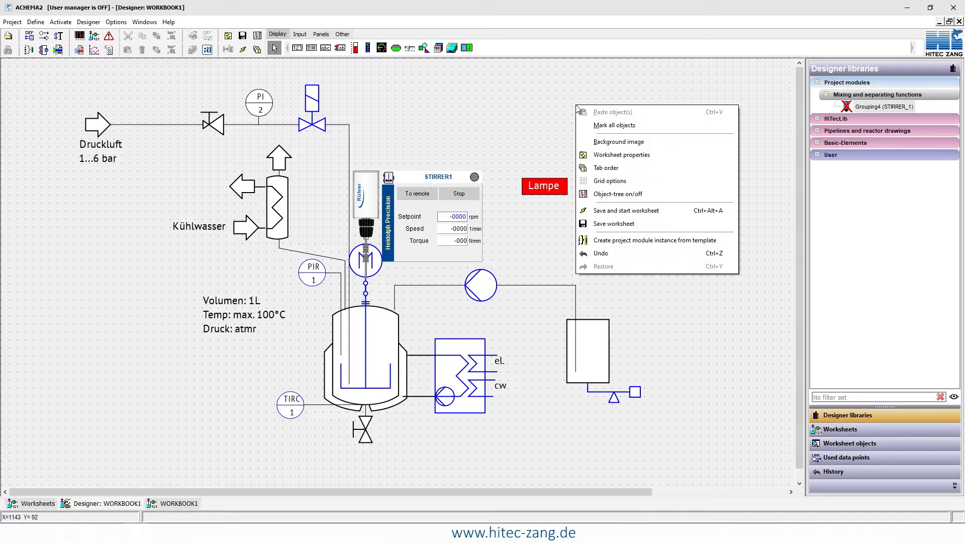
pyautogui.click(628, 240)
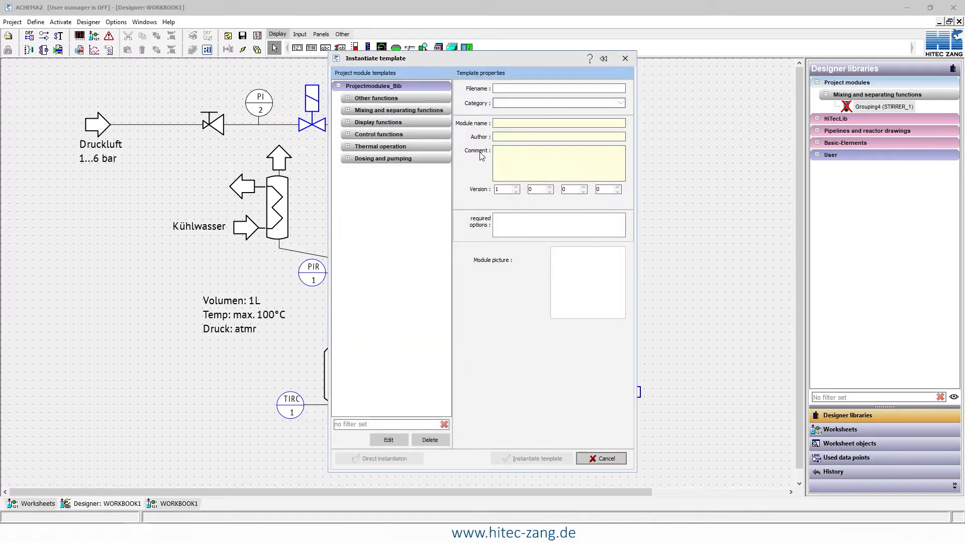
pyautogui.click(370, 425)
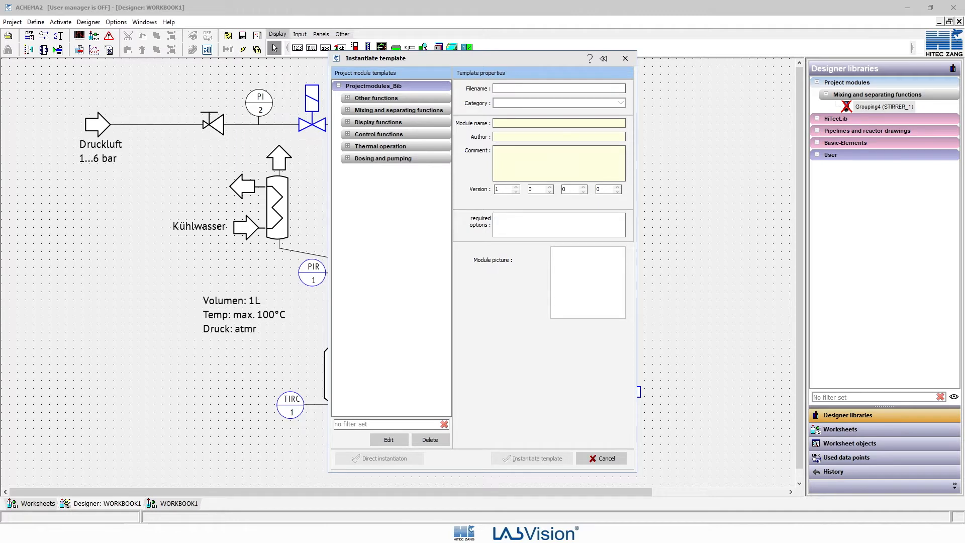
pyautogui.write('Dosi')
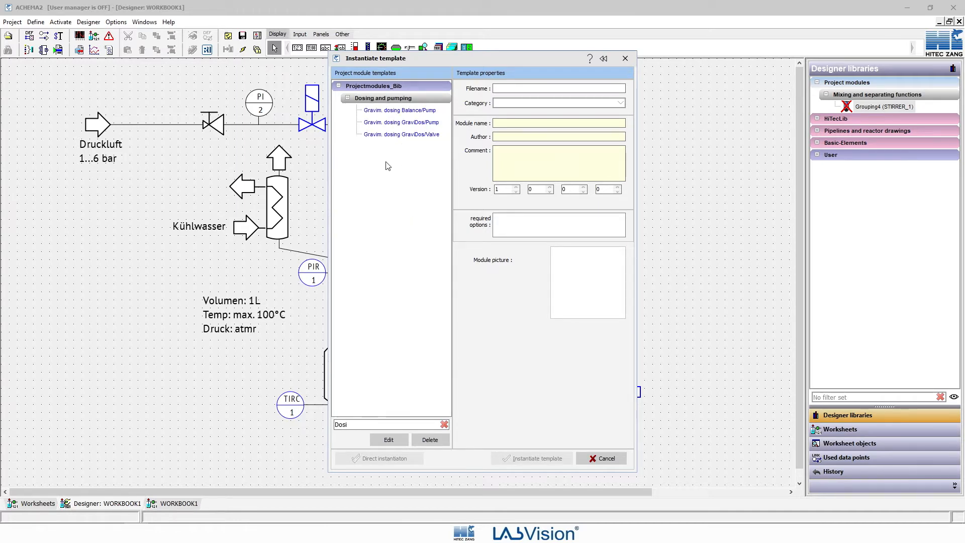
# Compare the gravimetric dosing templates and instantiate Gravim. dosing Balance/Pump with its default naming.
pyautogui.moveTo(404, 128)
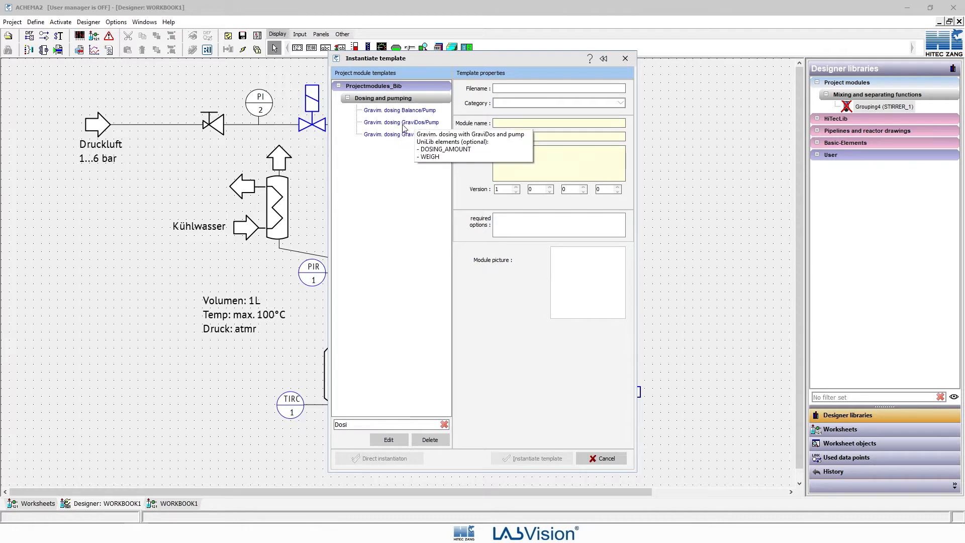
pyautogui.click(401, 112)
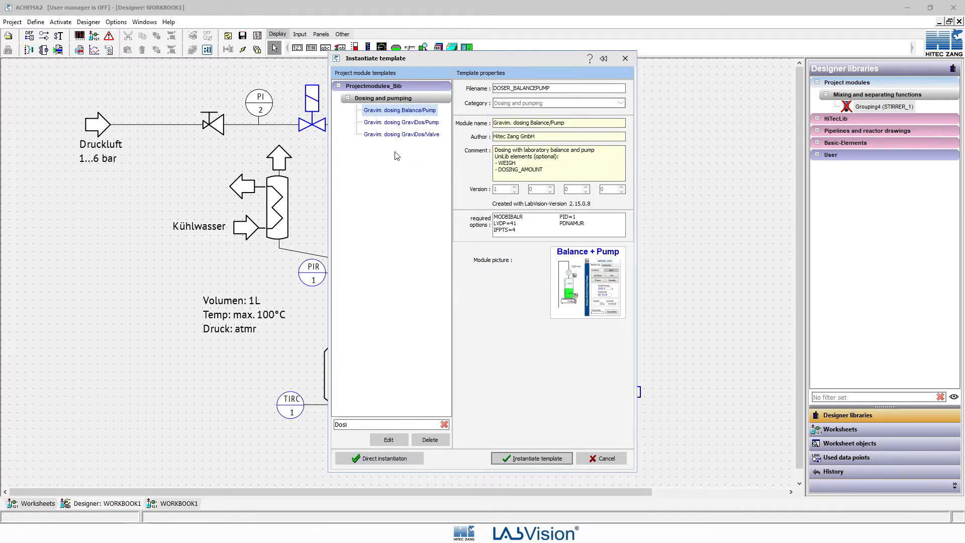
pyautogui.click(393, 137)
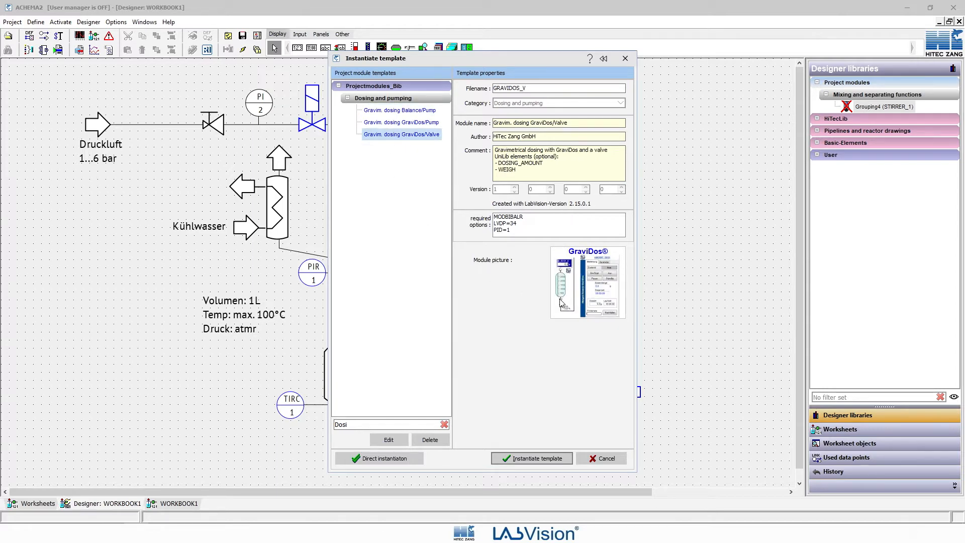
pyautogui.click(415, 124)
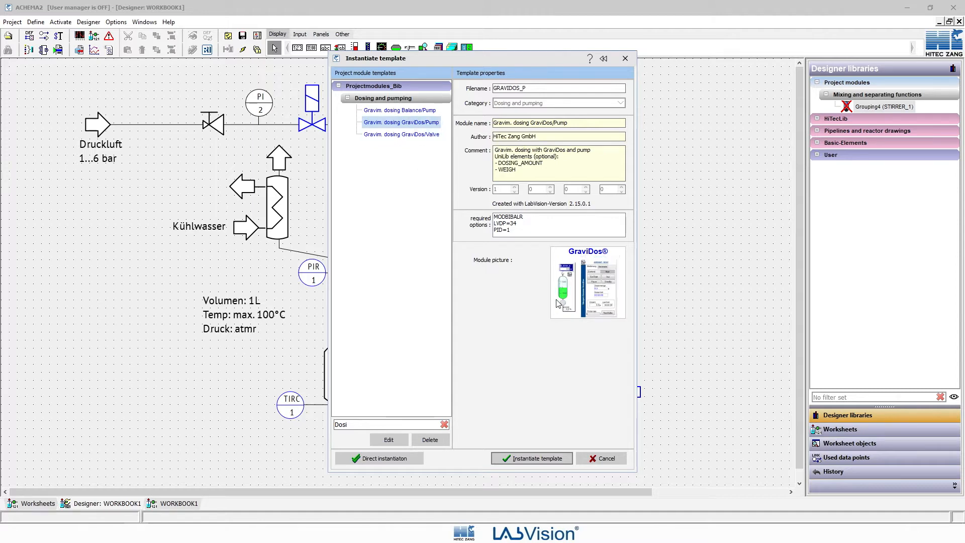
pyautogui.click(399, 111)
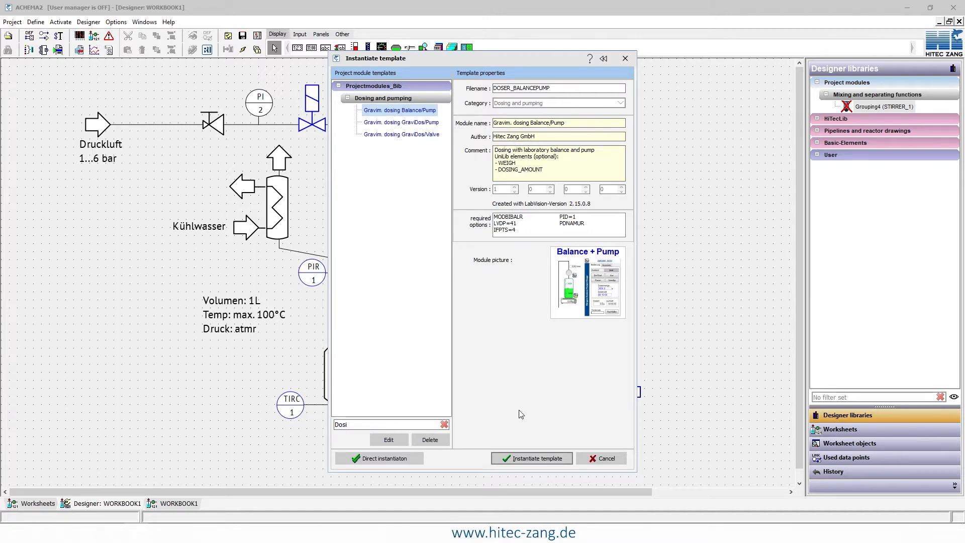
pyautogui.click(523, 459)
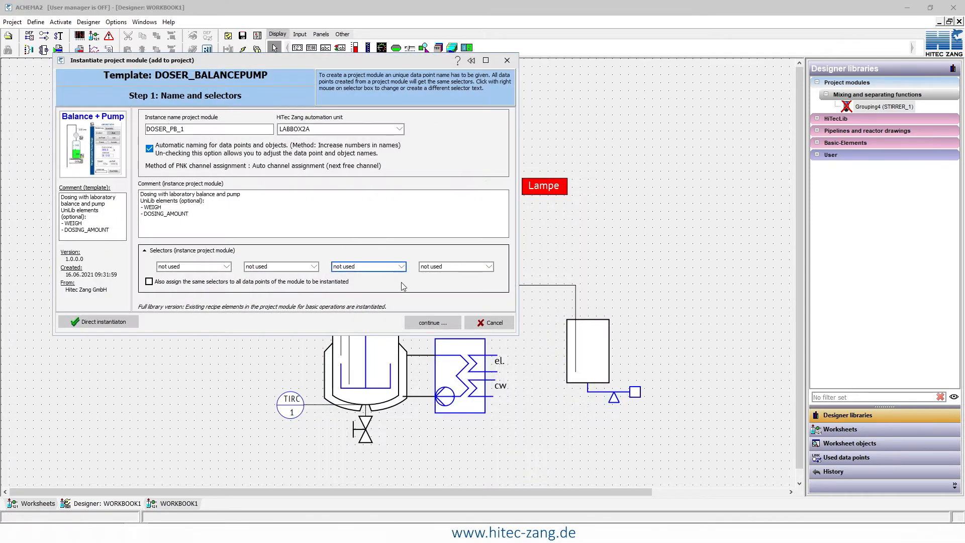
pyautogui.click(408, 321)
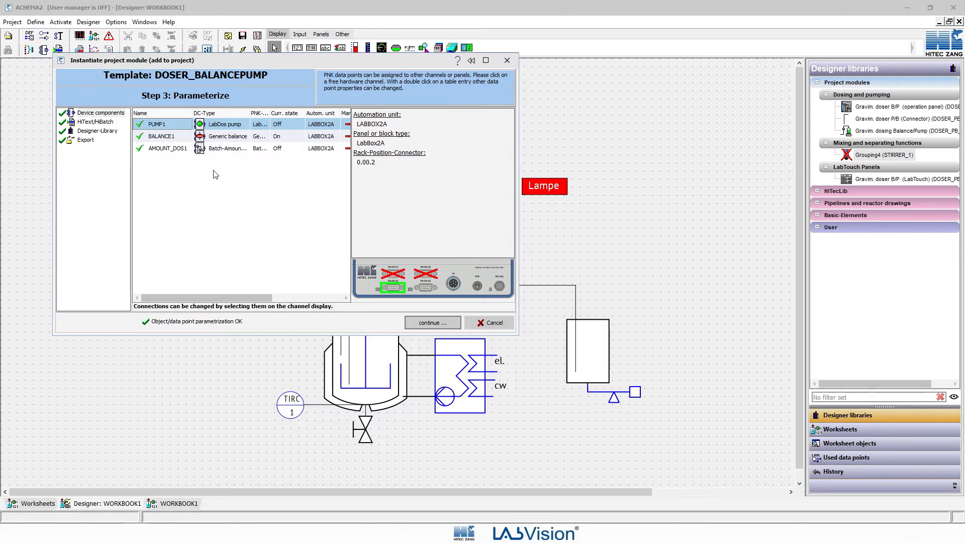
# Assign PUMP1 to LabBox2A connector 0.00.4 and change its device component type to Fink Ritmo R15 (no heating).
pyautogui.click(428, 290)
pyautogui.doubleClick(169, 128)
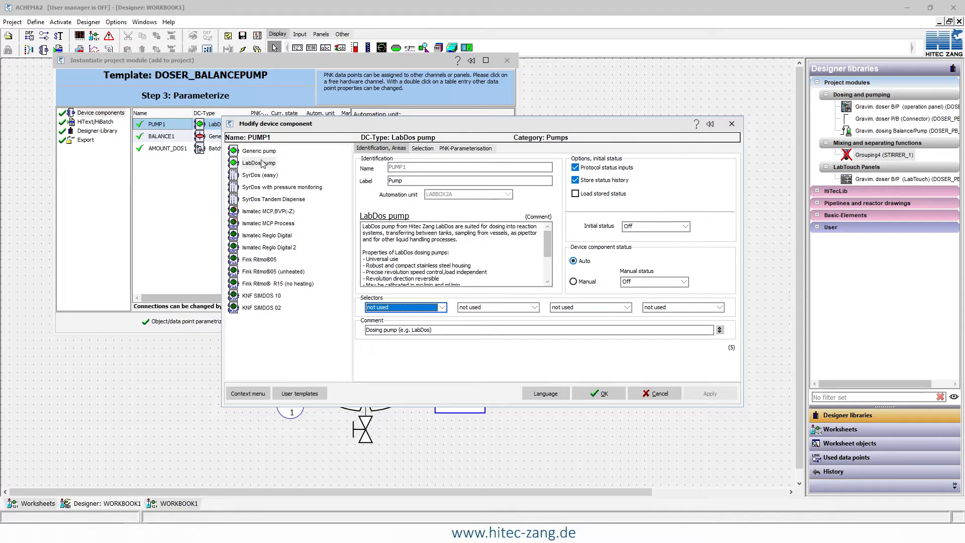
pyautogui.click(262, 285)
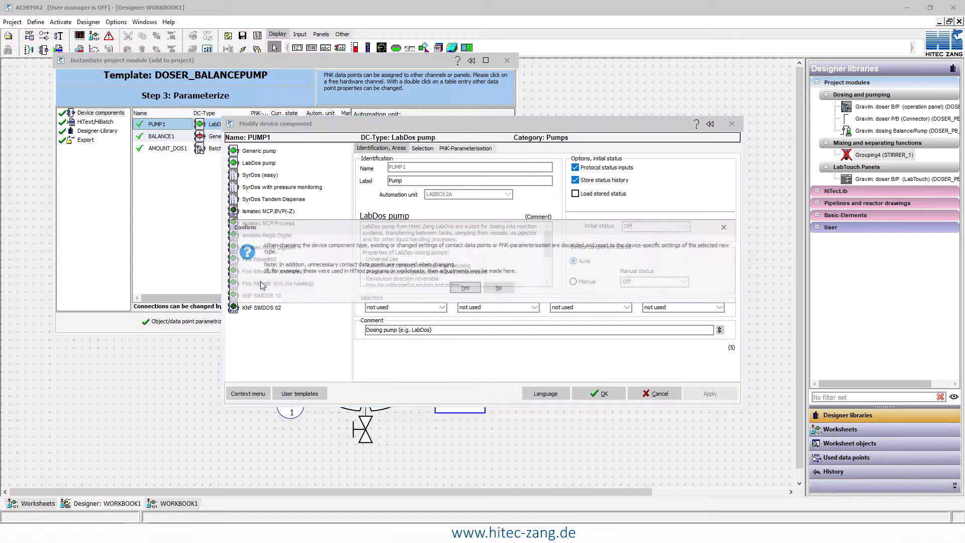
pyautogui.click(463, 288)
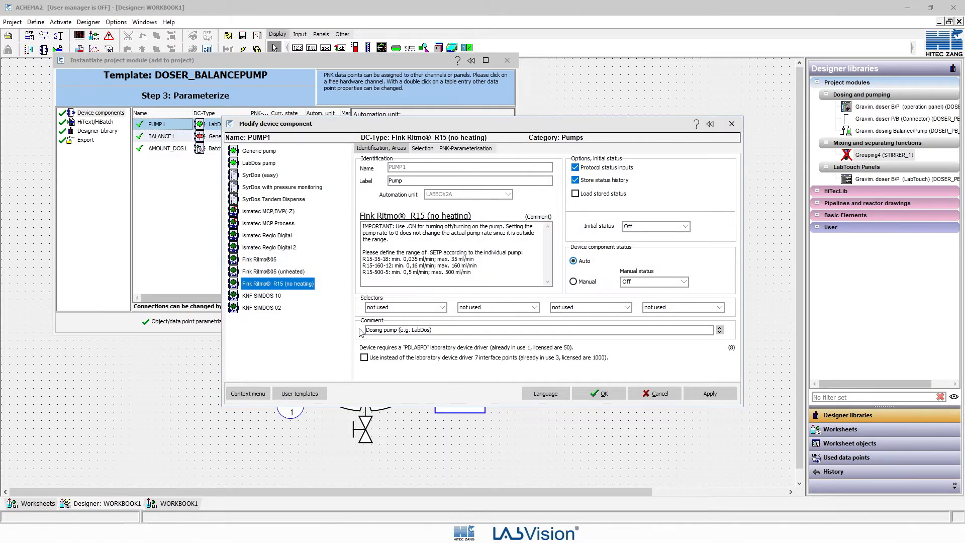
pyautogui.click(586, 391)
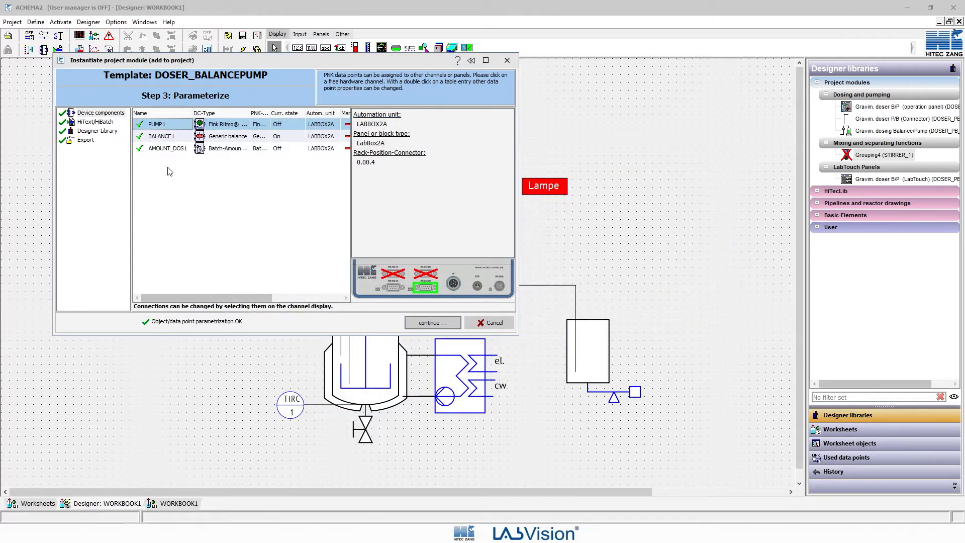
# Change the device component type of BALANCE1 to Balance RADWAG PS X2.
pyautogui.click(172, 137)
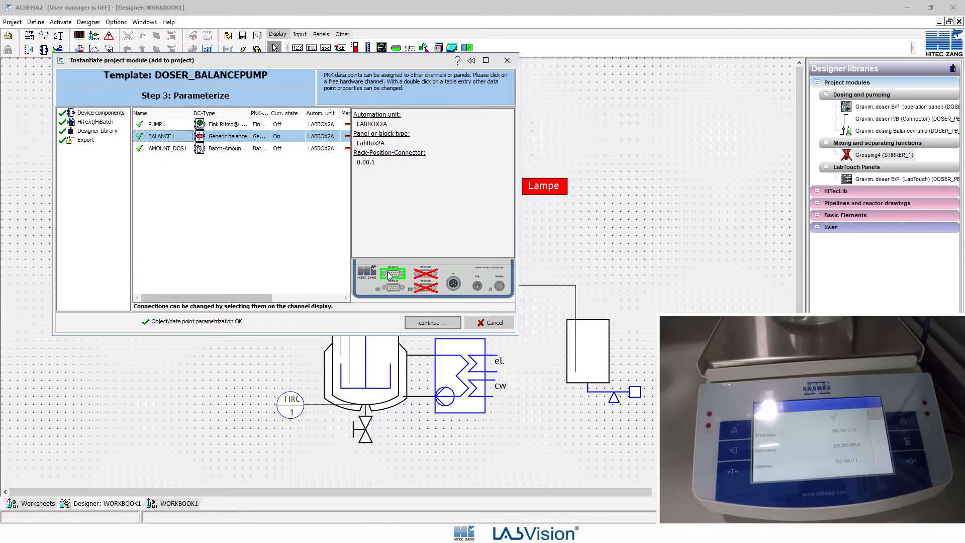
pyautogui.moveTo(394, 279)
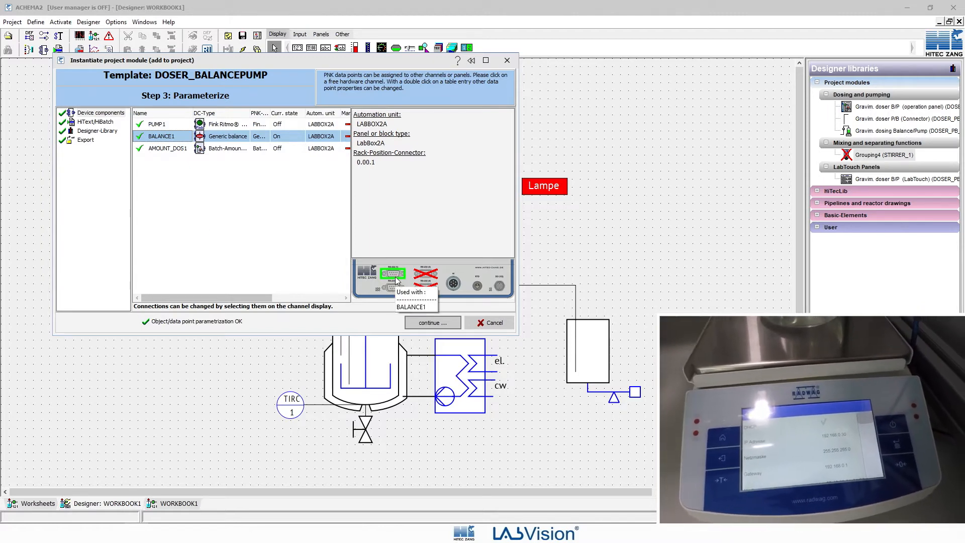
pyautogui.doubleClick(177, 136)
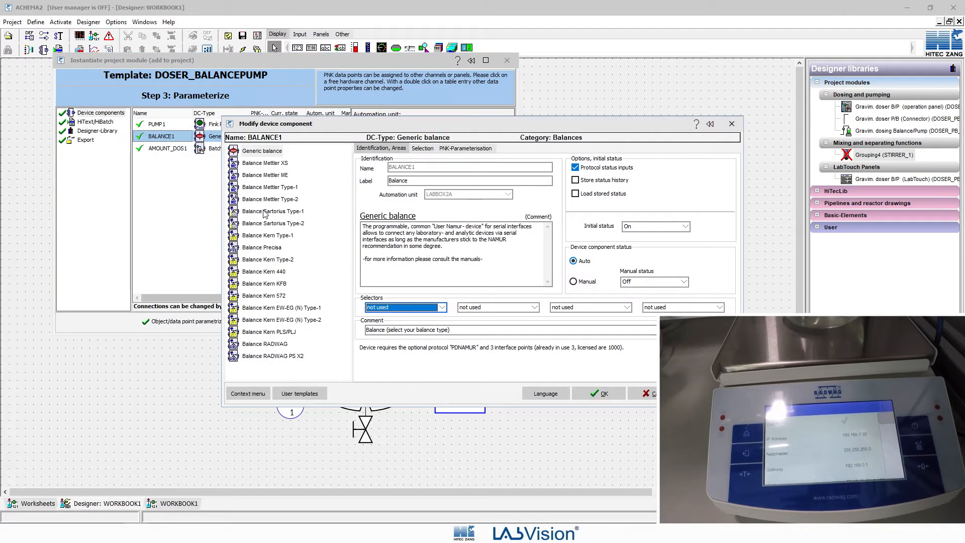
pyautogui.click(270, 359)
pyautogui.click(462, 290)
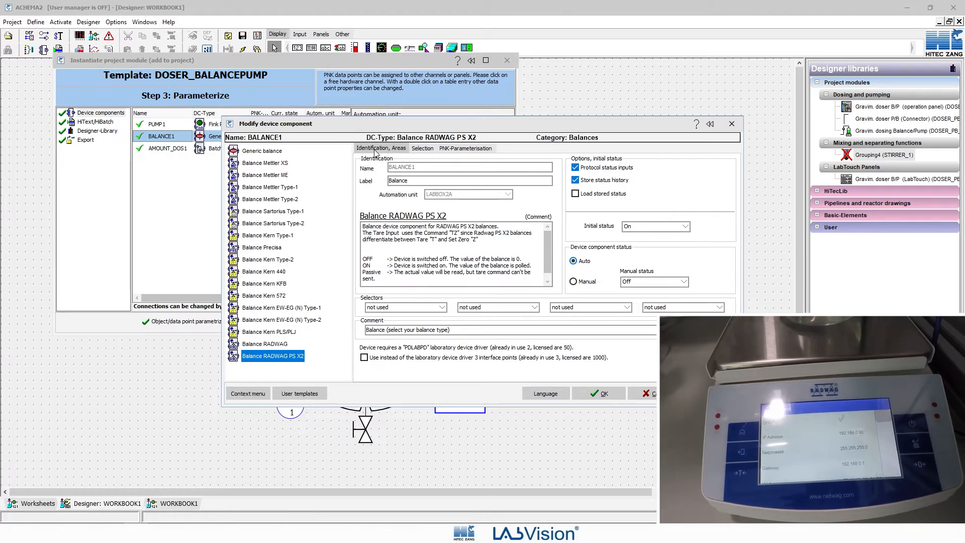
# Set the balance's connection to TCP or Serial-over-TCP with the IP address 192.168.0.30.
pyautogui.click(462, 148)
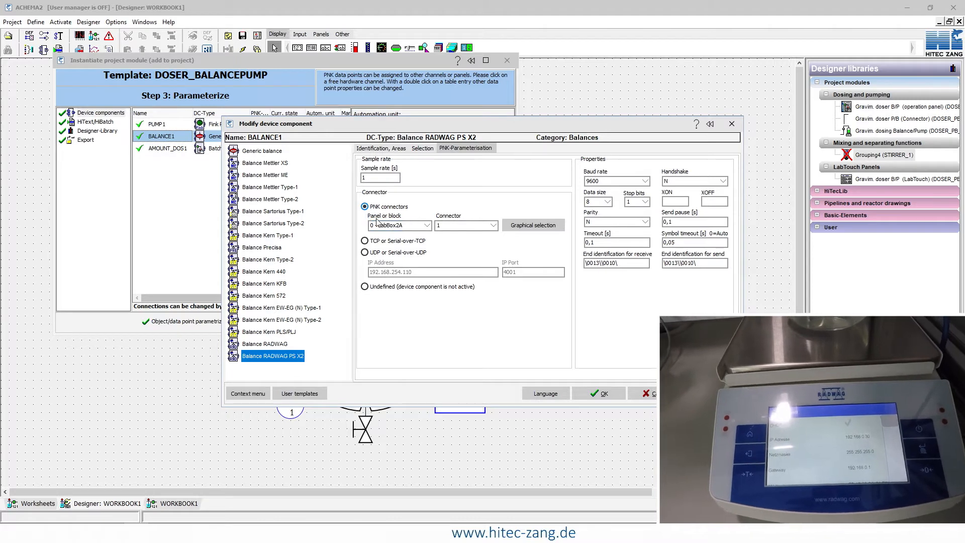
pyautogui.click(365, 242)
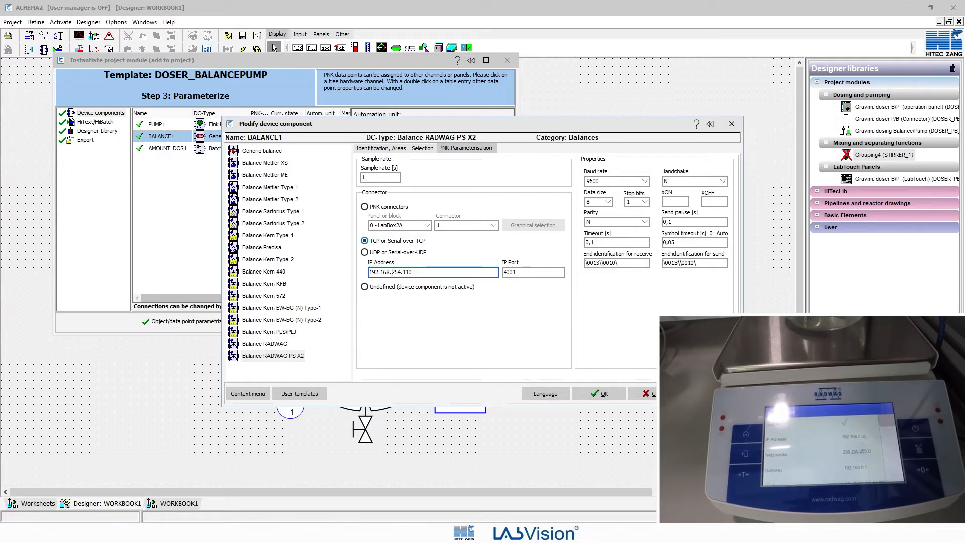
pyautogui.moveTo(392, 272); pyautogui.dragTo(414, 272)
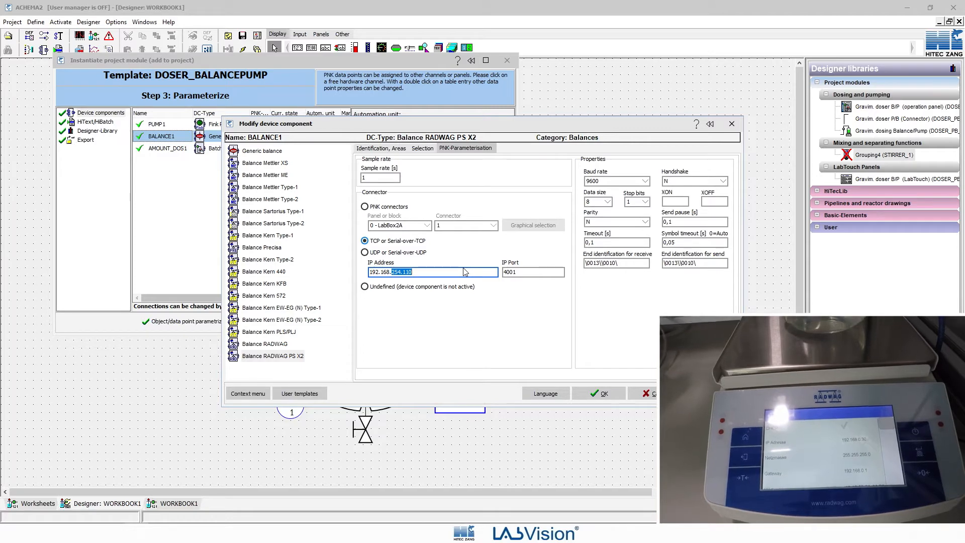
pyautogui.press('BackSpace')
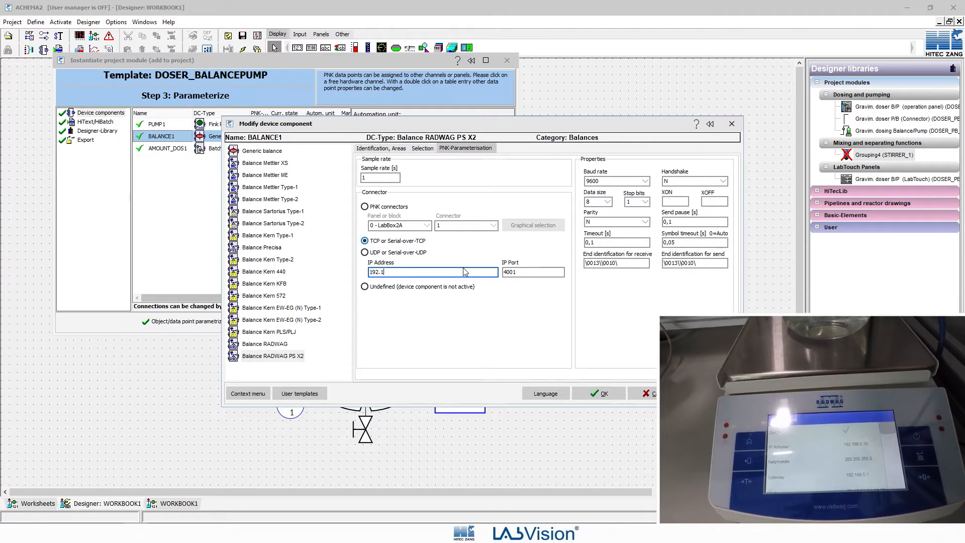
pyautogui.write('68.0')
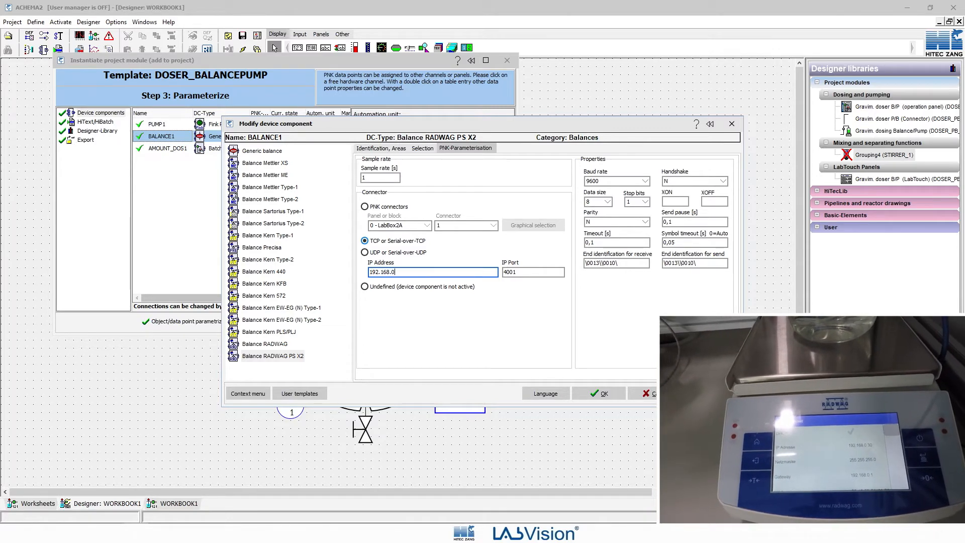
pyautogui.write('.30')
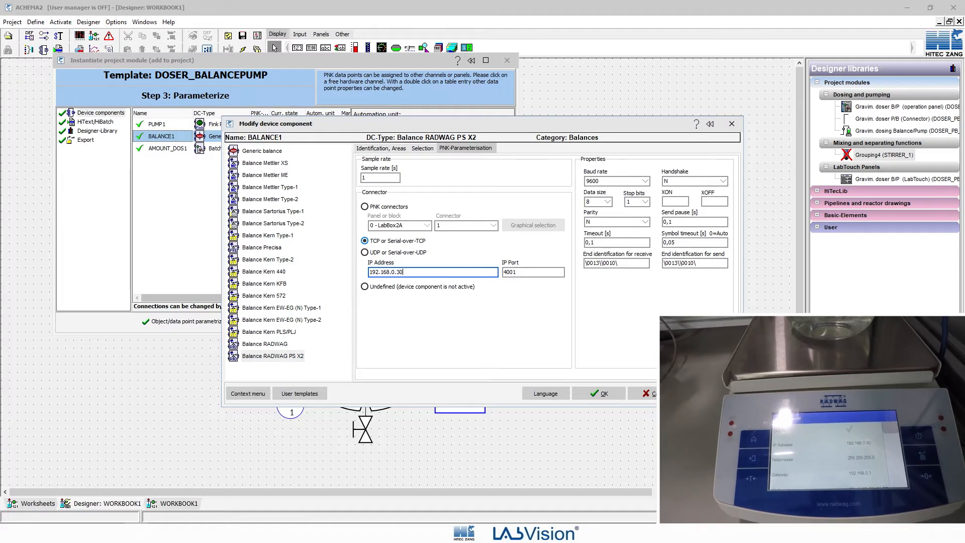
# Accept BALANCE1's connection parameters and finalize the Balance/Pump dosing module so it is added to the project.
pyautogui.click(520, 272)
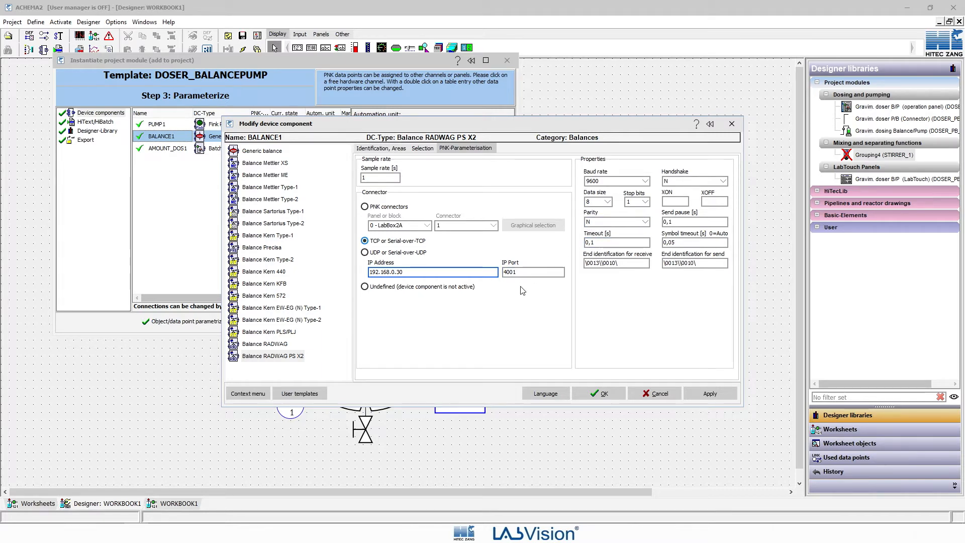
pyautogui.click(598, 394)
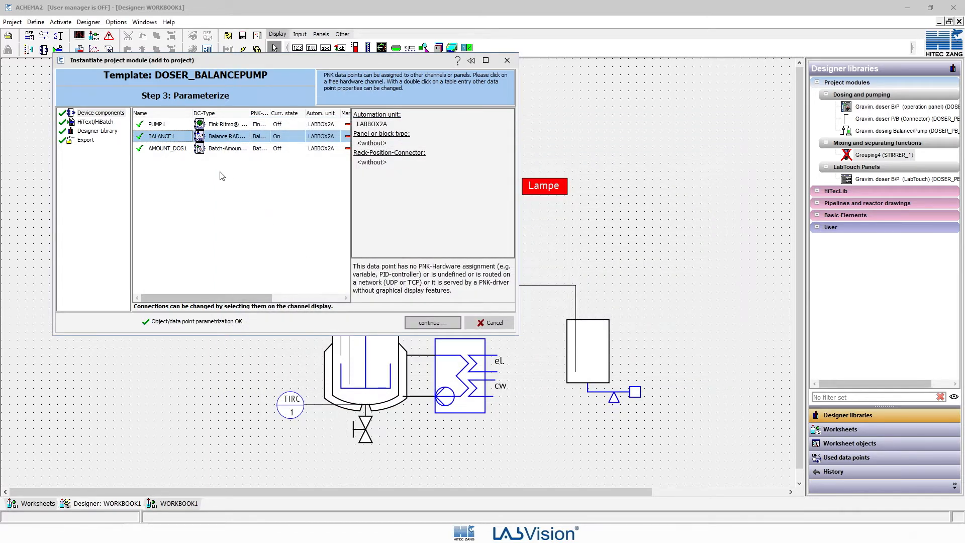
pyautogui.click(432, 324)
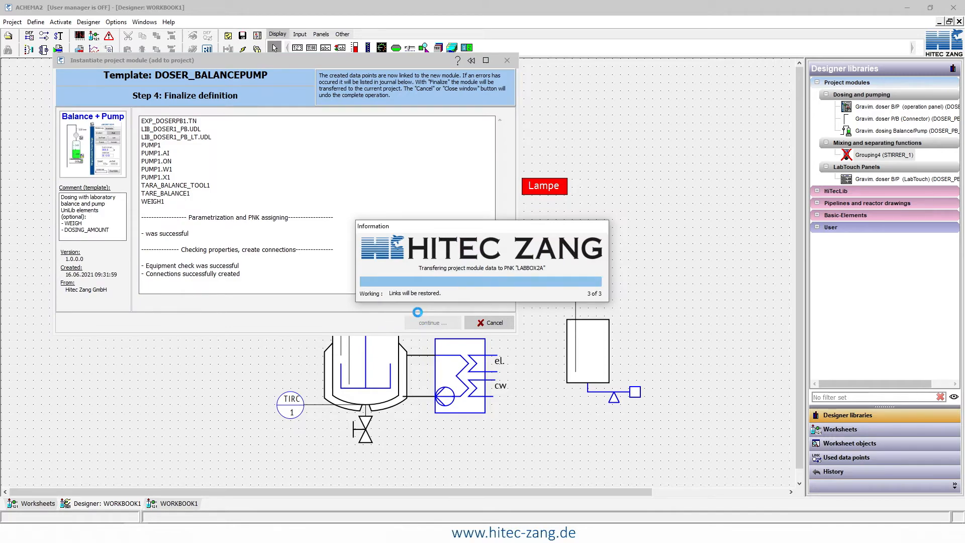
pyautogui.click(436, 323)
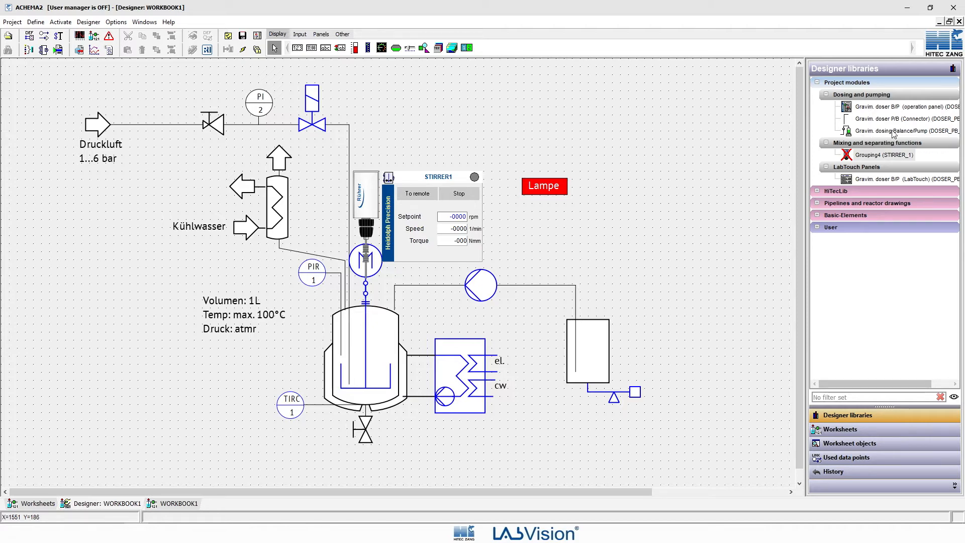
# Place the Gravim. dosing Balance/Pump element over the storage tank and nudge it down and slightly left to align with the dosing line.
pyautogui.moveTo(886, 134); pyautogui.dragTo(579, 351)
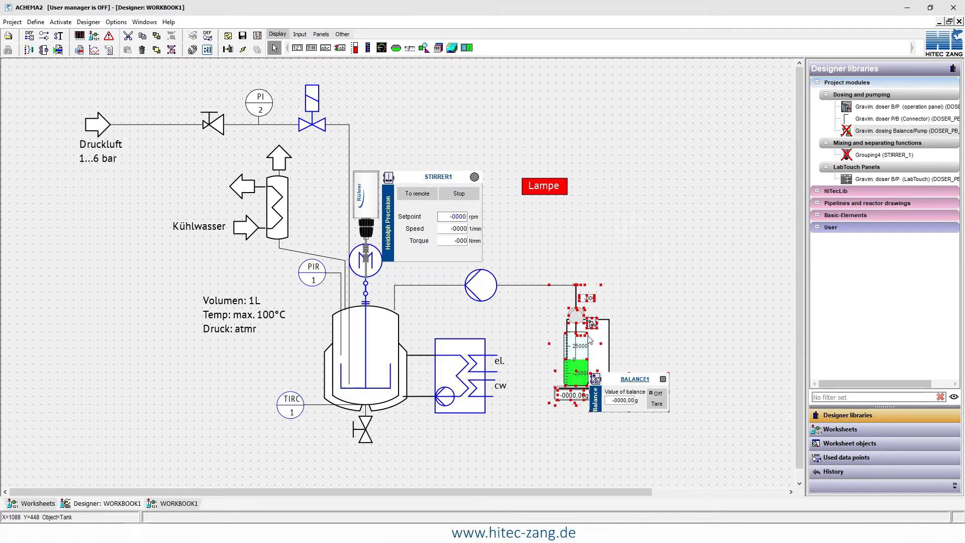
pyautogui.press('Down')
pyautogui.press('Down')
pyautogui.press('Down')
pyautogui.press('Down')
pyautogui.press('Down')
pyautogui.press('Down')
pyautogui.press('Down')
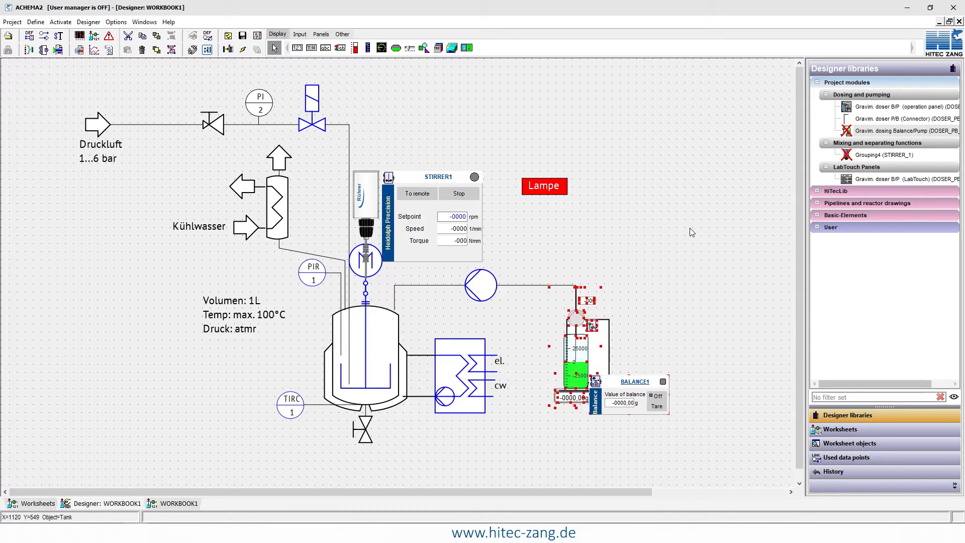
pyautogui.press('Left')
pyautogui.click(691, 232)
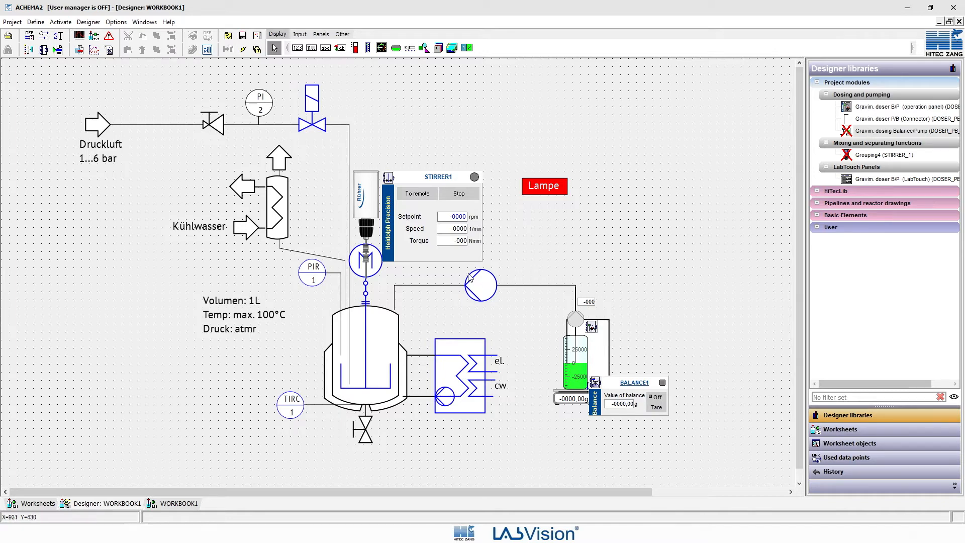
# In the RI-CAD background picture, delete the stirrer motor, dosing pump, storage tank and scale symbols, and return to LabVision.
pyautogui.click(207, 49)
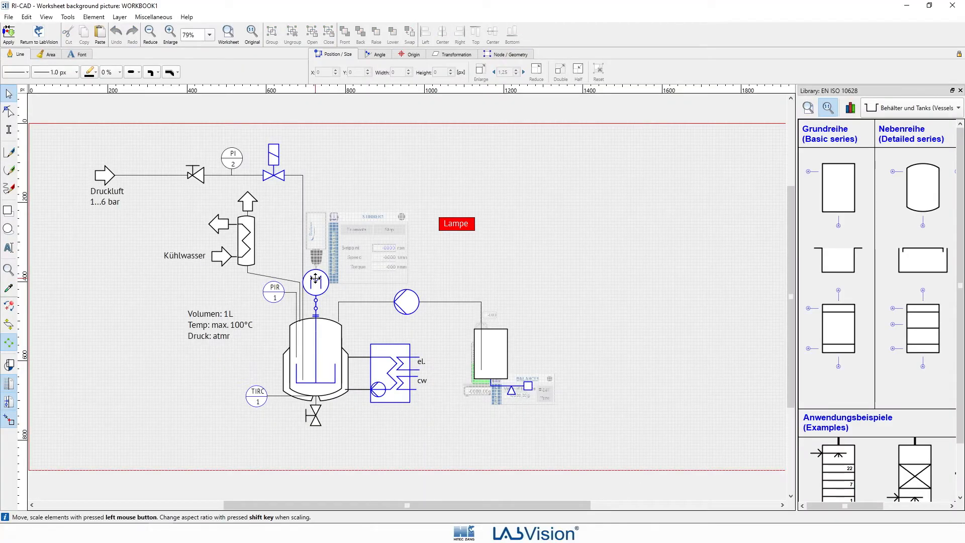
pyautogui.click(315, 280)
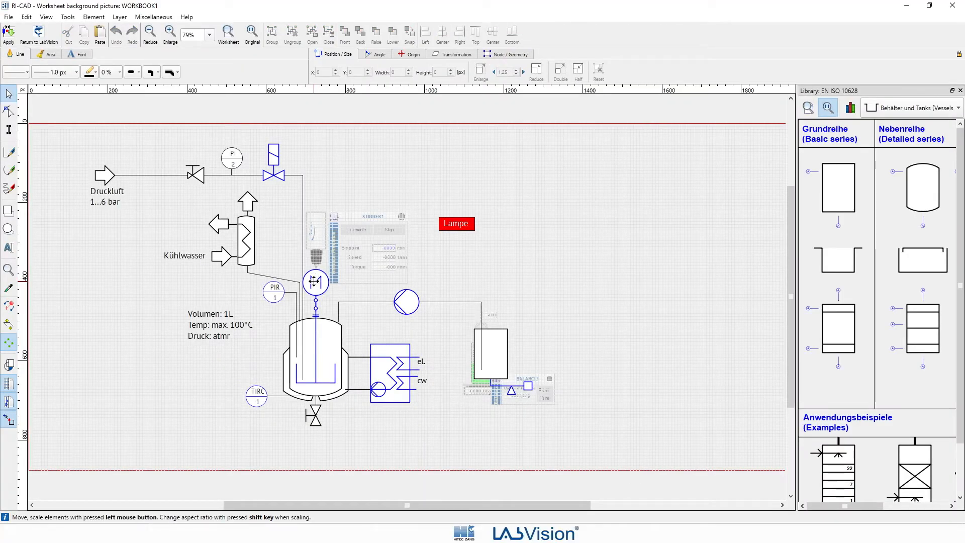
pyautogui.click(400, 288)
pyautogui.click(498, 340)
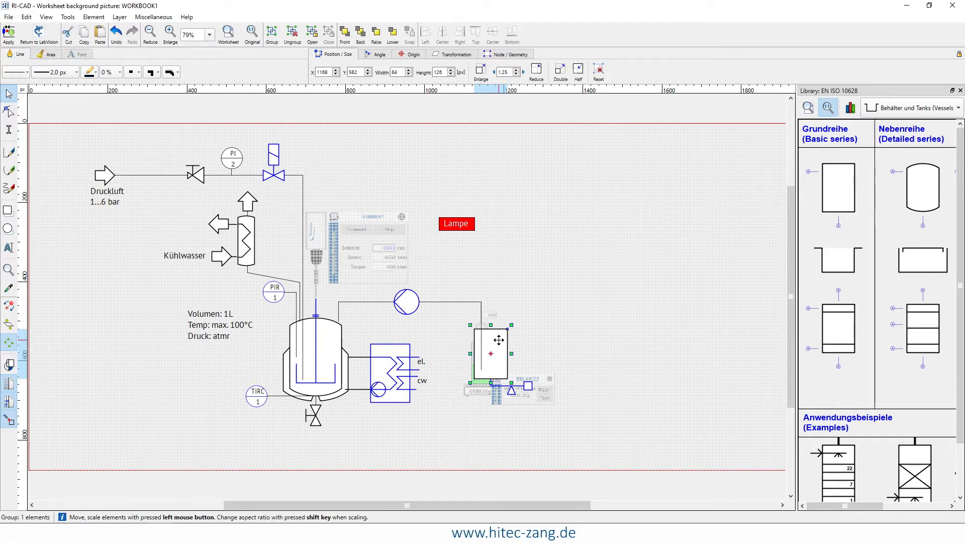
pyautogui.press('Delete')
pyautogui.click(408, 300)
pyautogui.press('Delete')
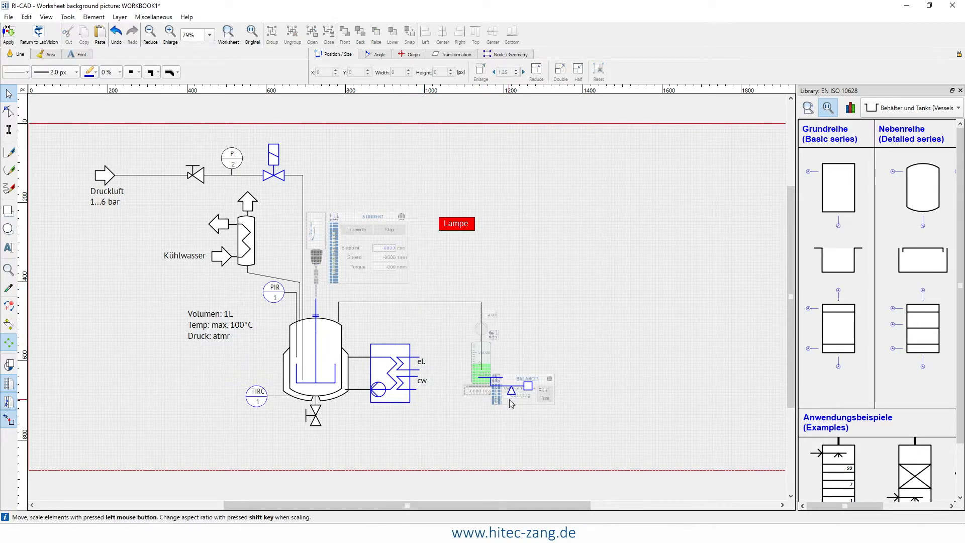
pyautogui.click(511, 385)
pyautogui.press('Delete')
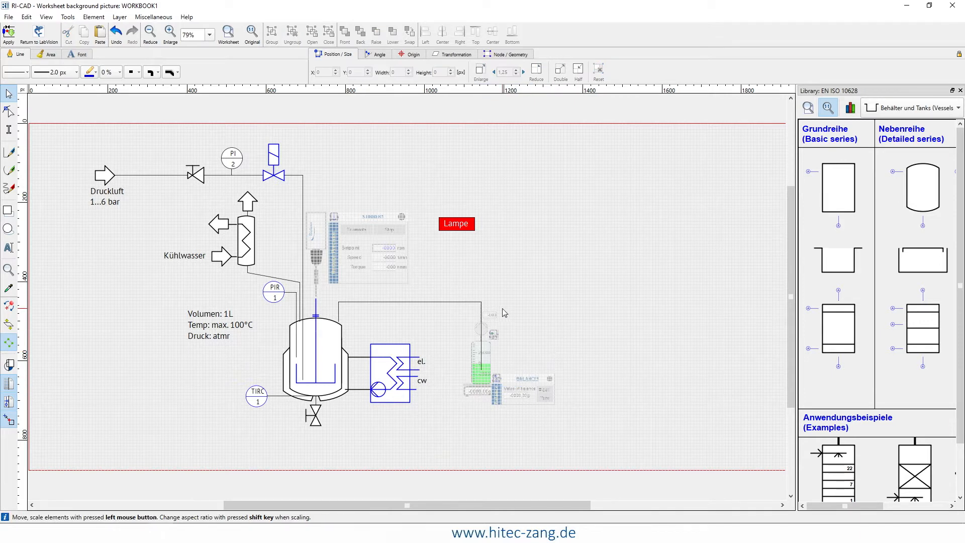
pyautogui.click(39, 35)
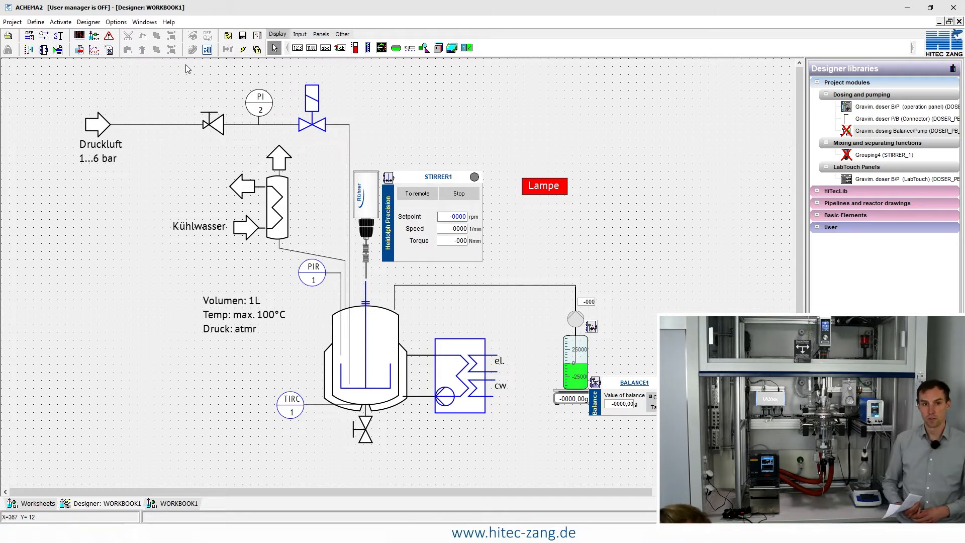
# Activate the worksheet and tare BALANCE1 from its operation panel, closing the panel again.
pyautogui.click(243, 51)
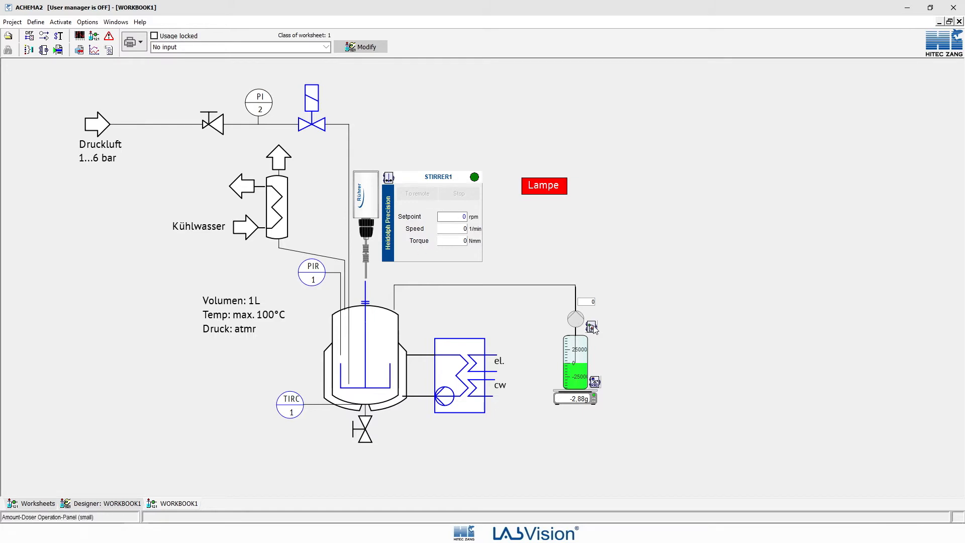
pyautogui.click(597, 384)
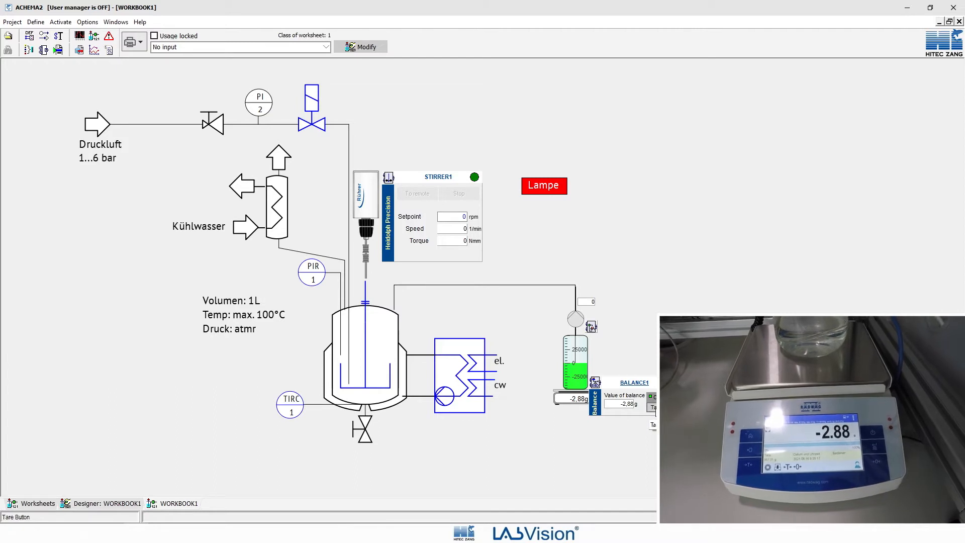
pyautogui.click(653, 407)
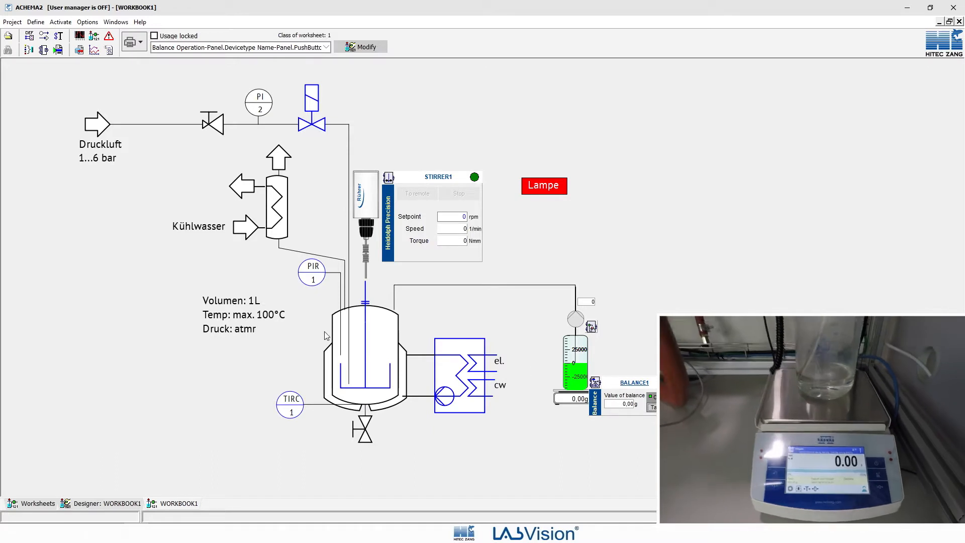
pyautogui.click(596, 385)
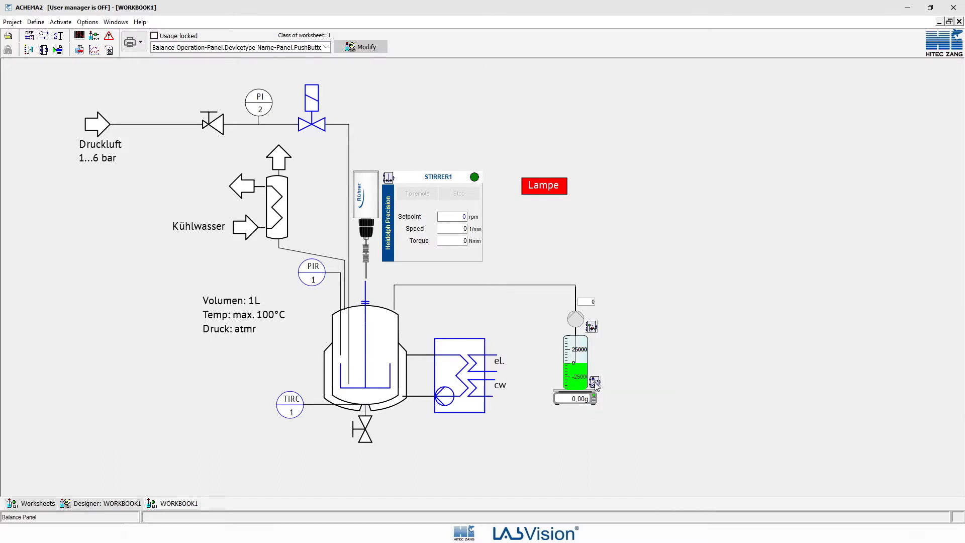
pyautogui.click(592, 327)
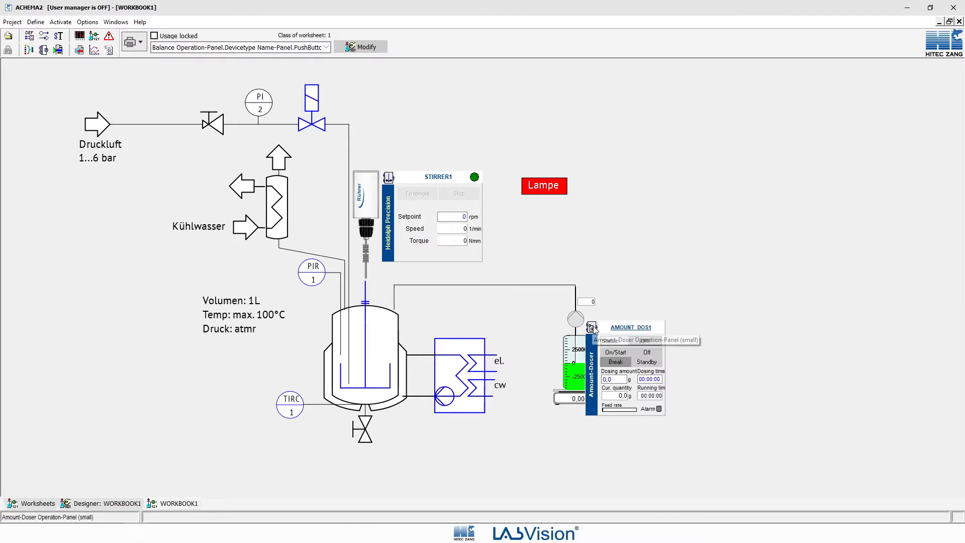
pyautogui.rightClick(627, 330)
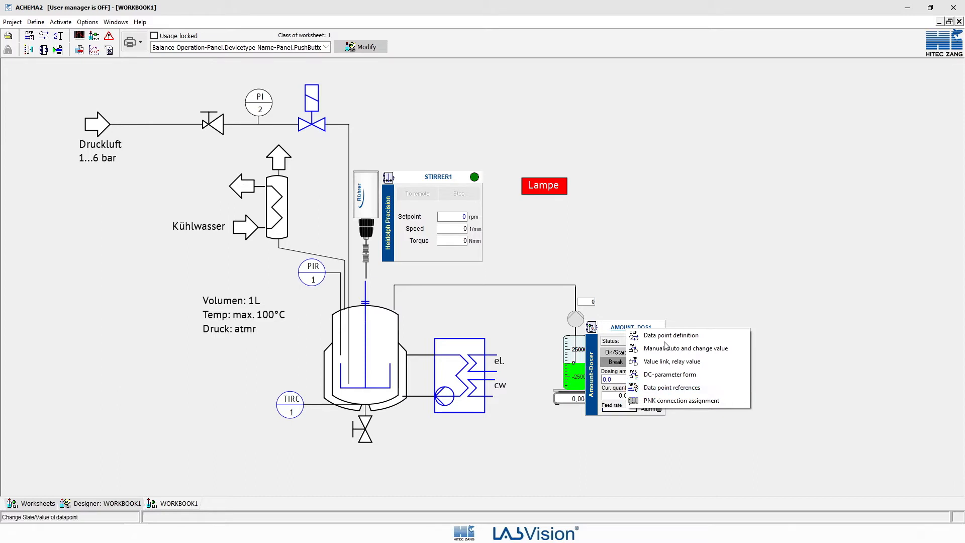
pyautogui.click(615, 328)
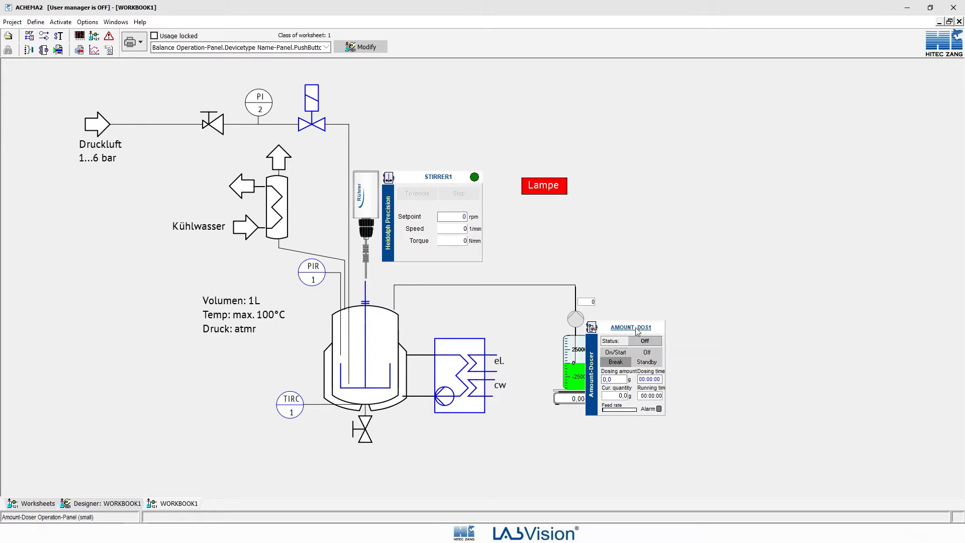
pyautogui.rightClick(636, 330)
pyautogui.click(597, 330)
# Open the data point references of BALANCE1 and enlarge the window to examine the links to AMOUNT_DOS1 and PUMP1.
pyautogui.moveTo(595, 384)
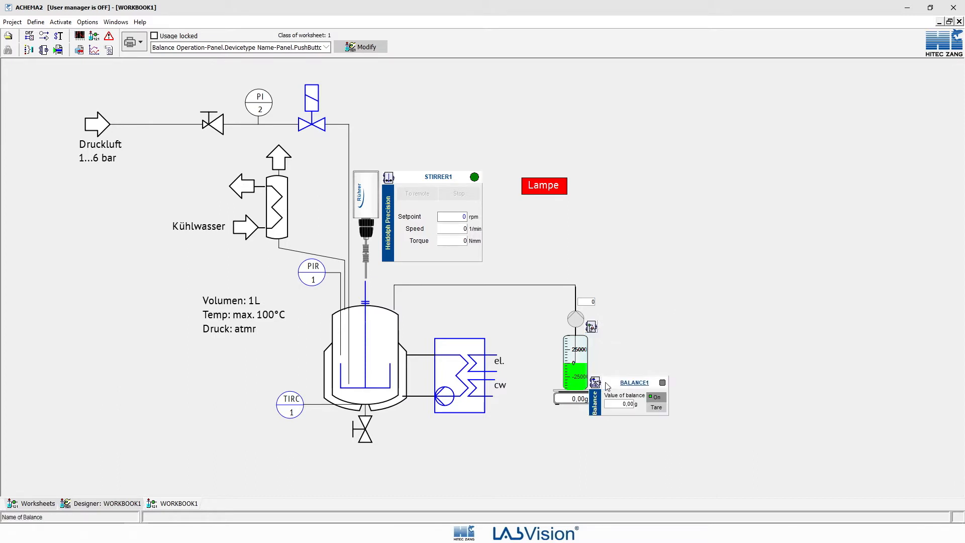
pyautogui.rightClick(630, 382)
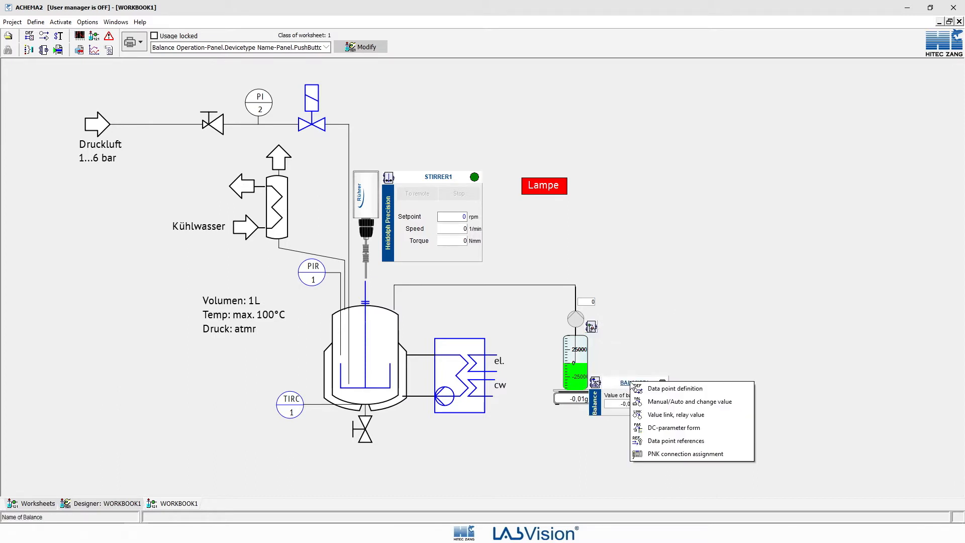
pyautogui.click(680, 442)
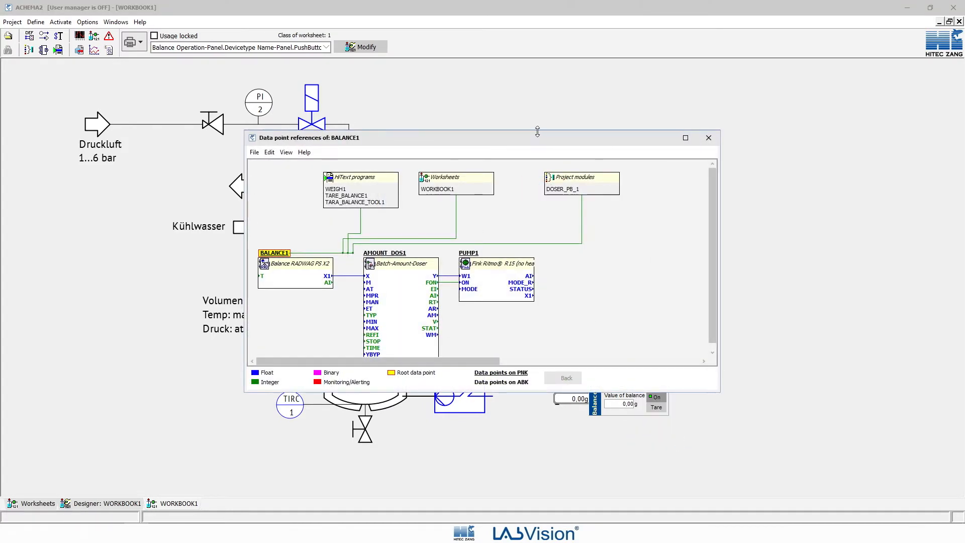
pyautogui.moveTo(537, 131); pyautogui.dragTo(538, 89)
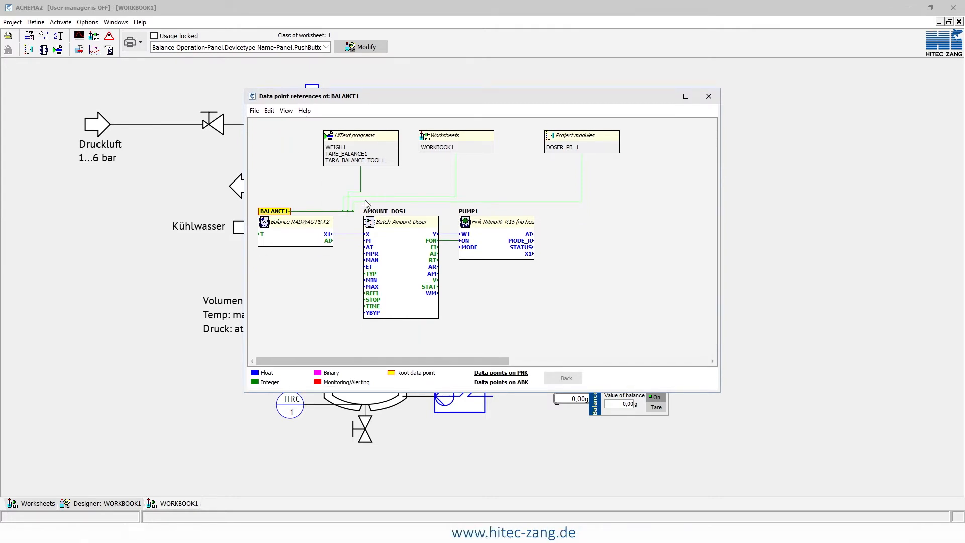
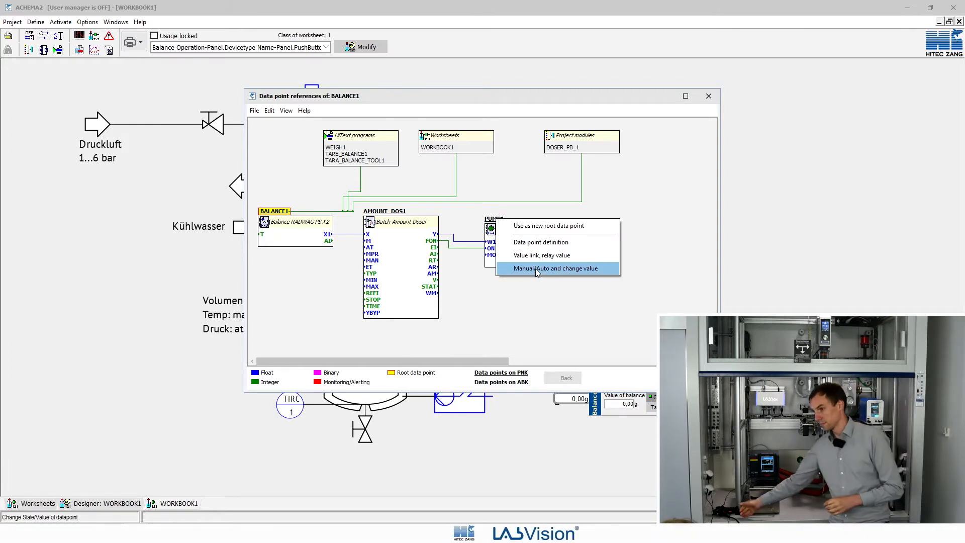
# Set the device status of PUMP1 to On from the data point references.
pyautogui.click(535, 268)
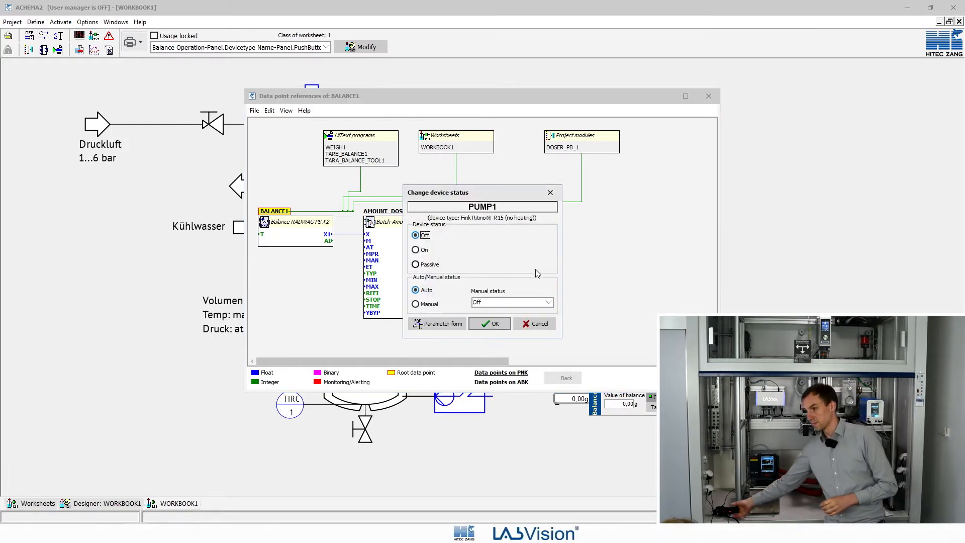
pyautogui.click(417, 250)
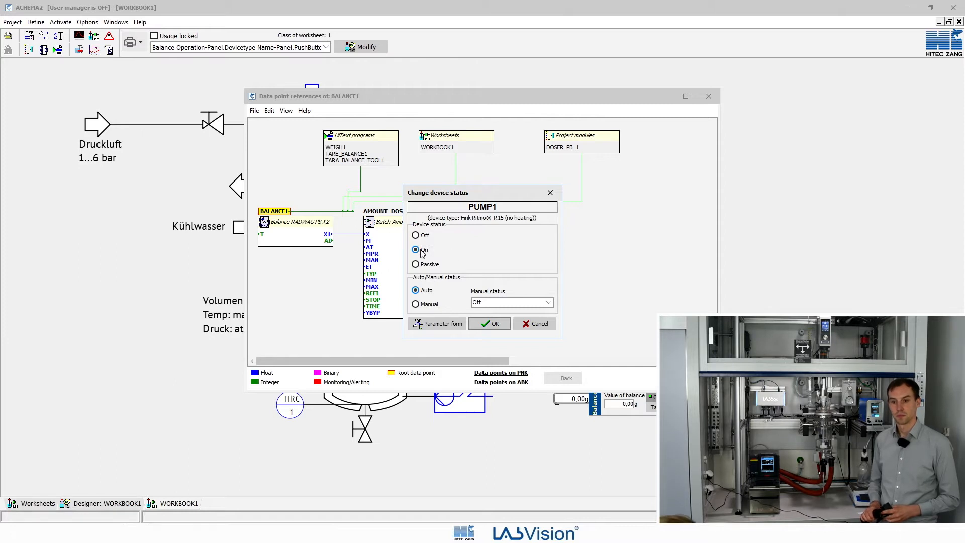
pyautogui.click(485, 325)
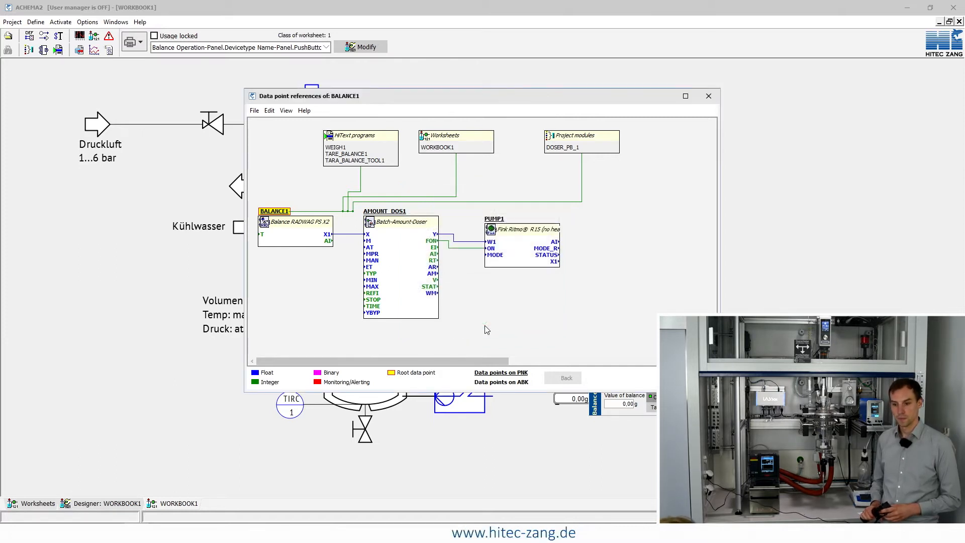
# Check that the device status of BALANCE1 is On and close the data point references.
pyautogui.rightClick(288, 216)
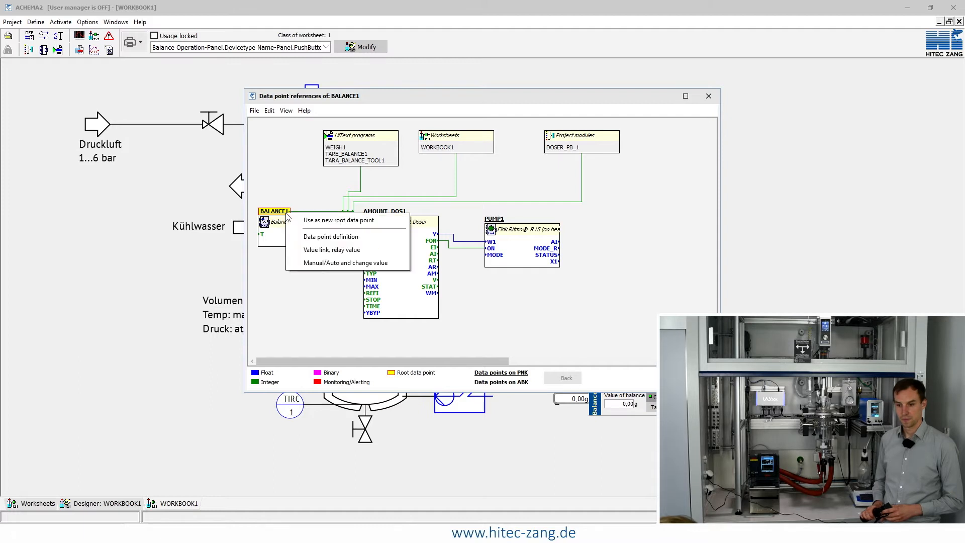
pyautogui.click(327, 263)
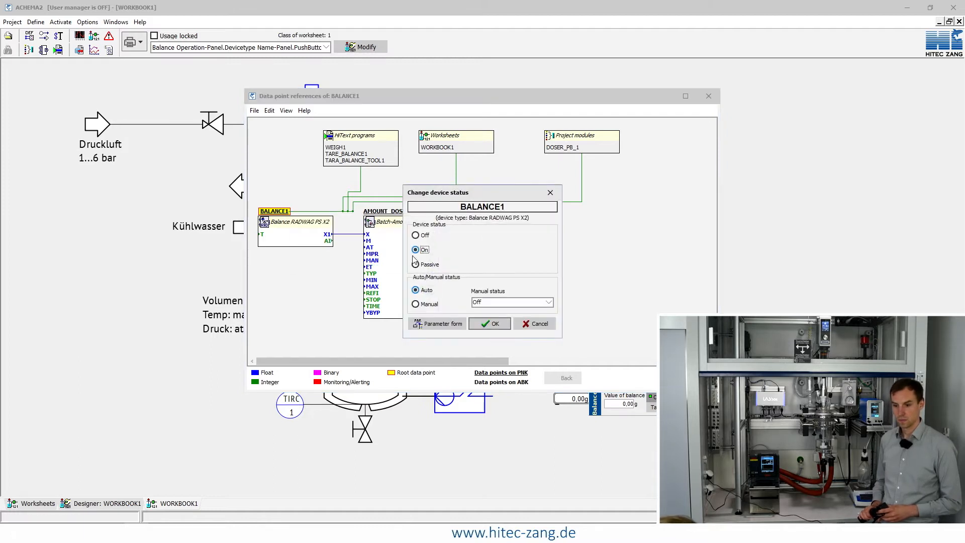
pyautogui.click(482, 327)
pyautogui.click(714, 96)
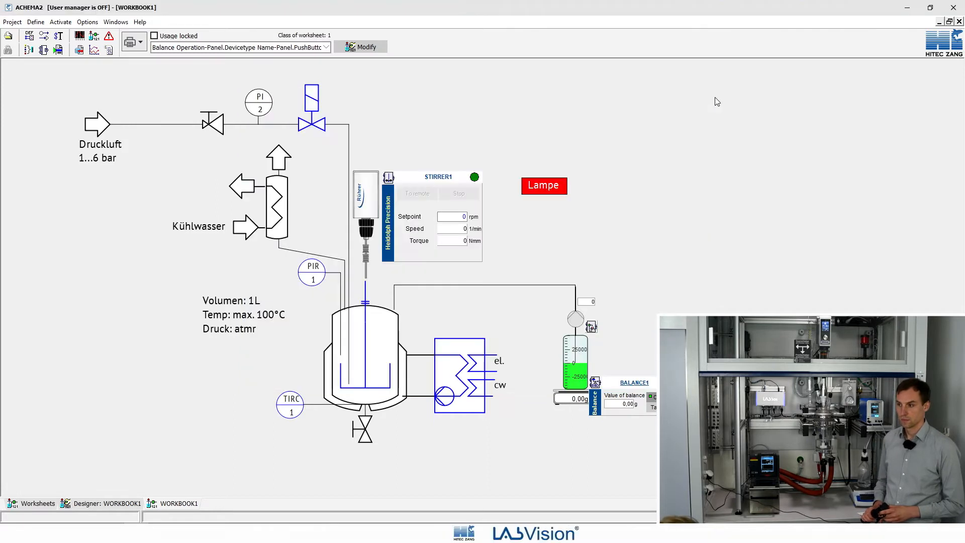
# Open the AMOUNT_DOS1 operation panel and set the dosing amount to 10 g and the dosing time to 00:00:30.
pyautogui.click(591, 328)
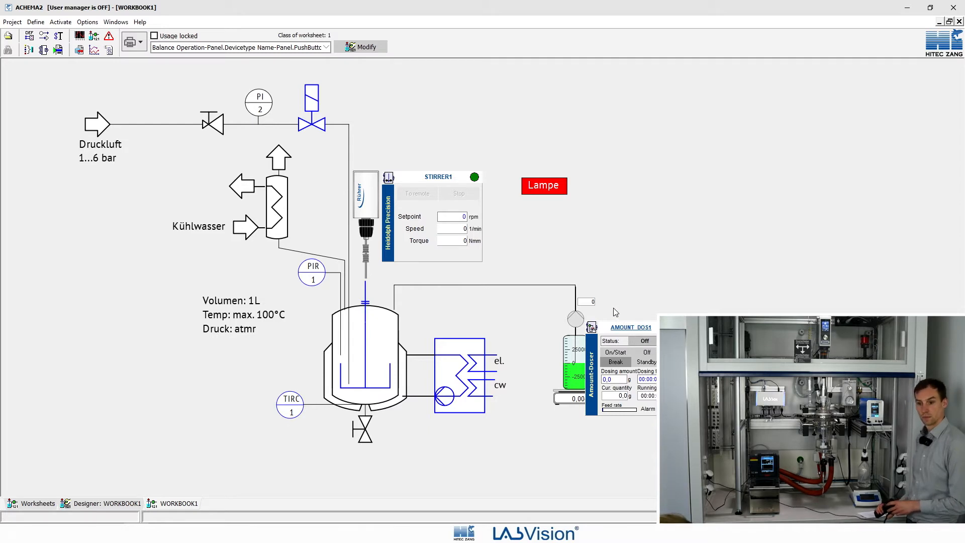
pyautogui.click(618, 379)
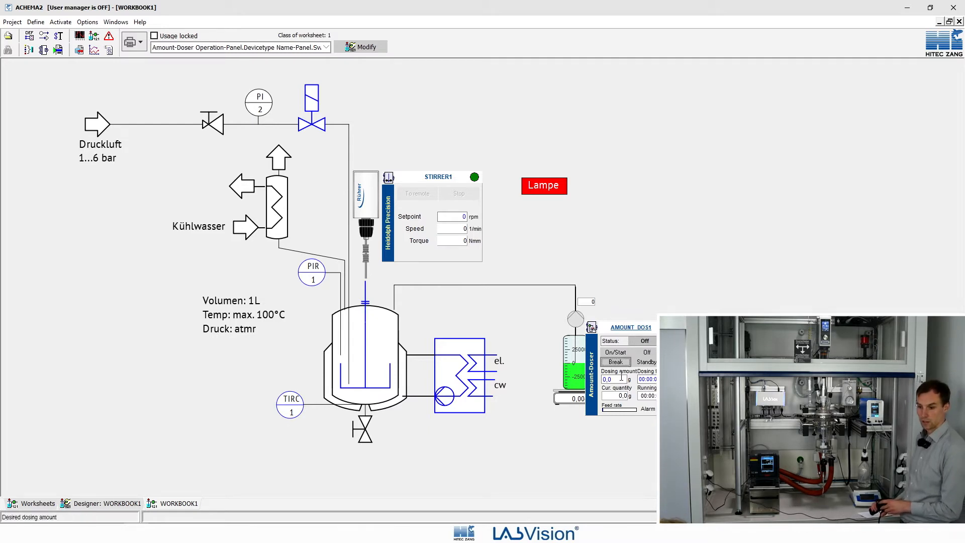
pyautogui.press('BackSpace')
pyautogui.press('BackSpace')
pyautogui.press('BackSpace')
pyautogui.write('10')
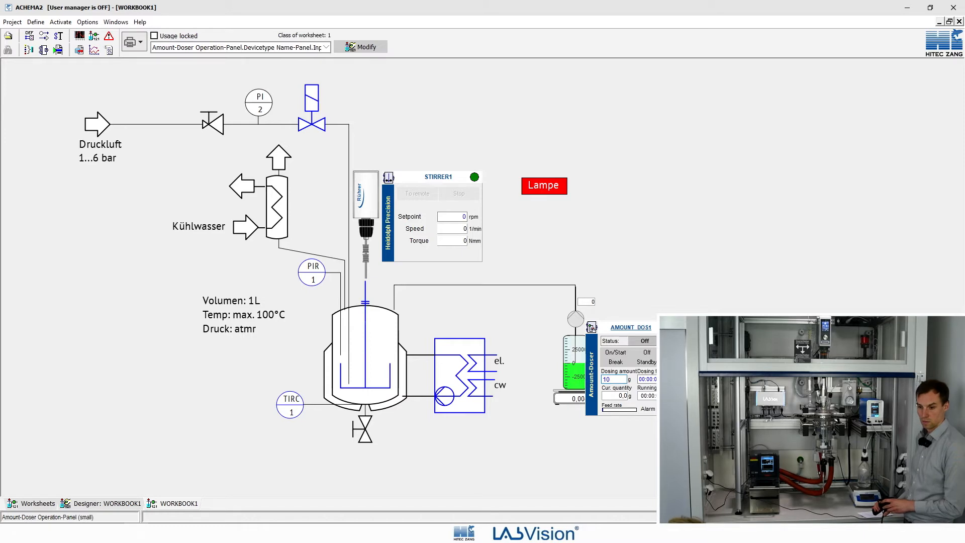
pyautogui.click(654, 379)
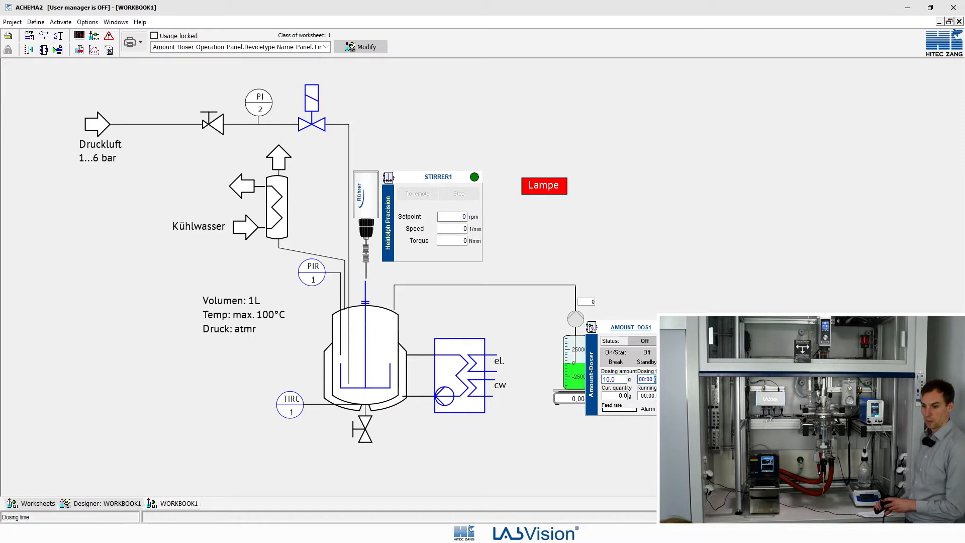
# Start the dosing on AMOUNT_DOS1, let it run briefly and switch the doser off.
pyautogui.click(614, 353)
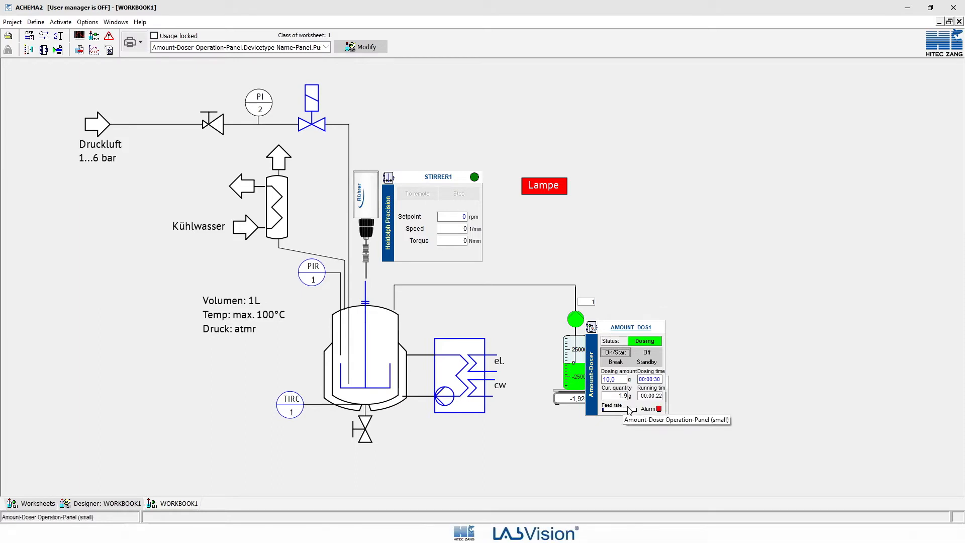
pyautogui.click(647, 352)
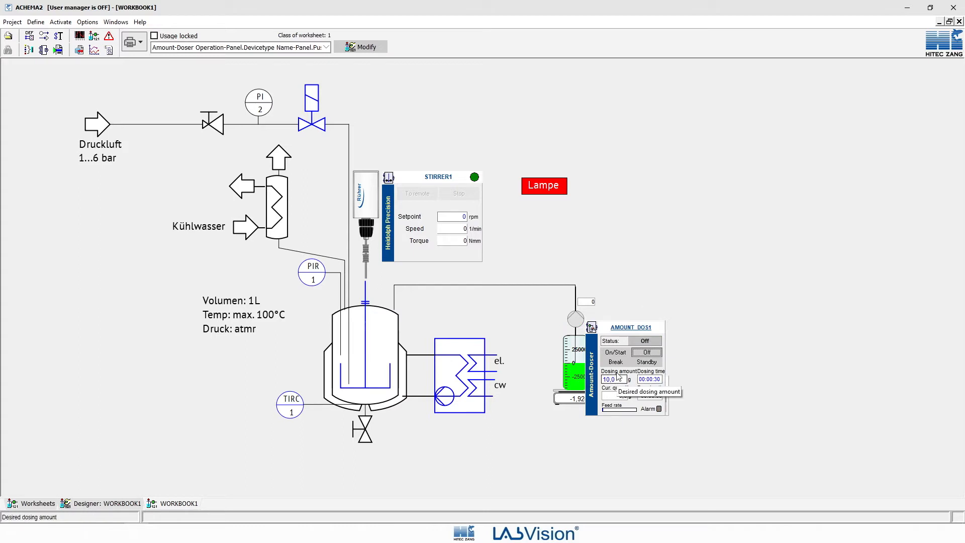
# Open the DC-parameter form of AMOUNT_DOS1, examine its control and parameter pages, and close the form.
pyautogui.rightClick(628, 331)
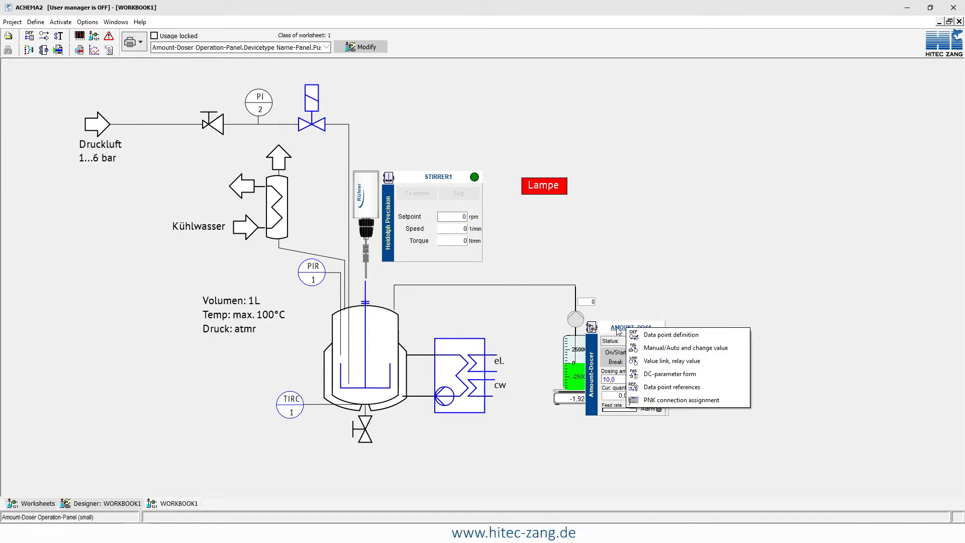
pyautogui.click(677, 376)
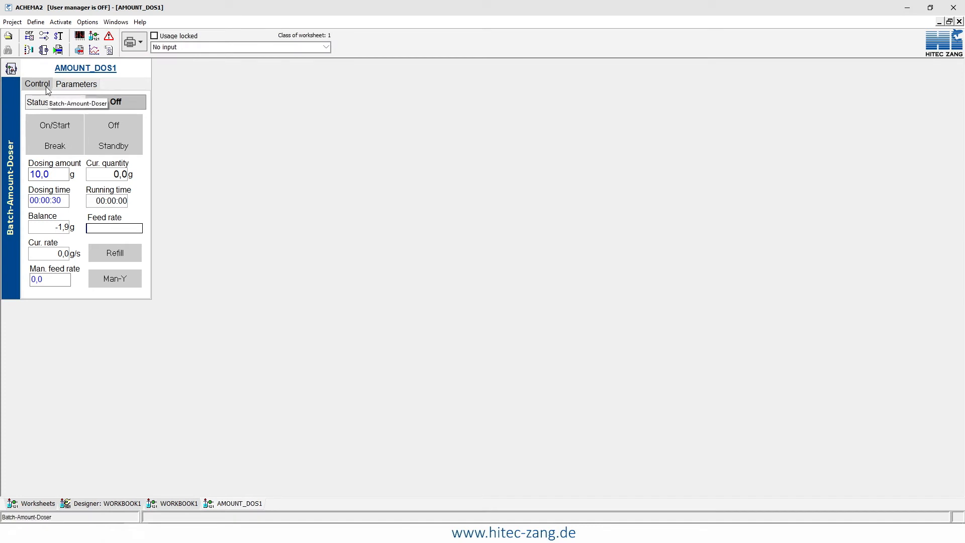
pyautogui.click(84, 87)
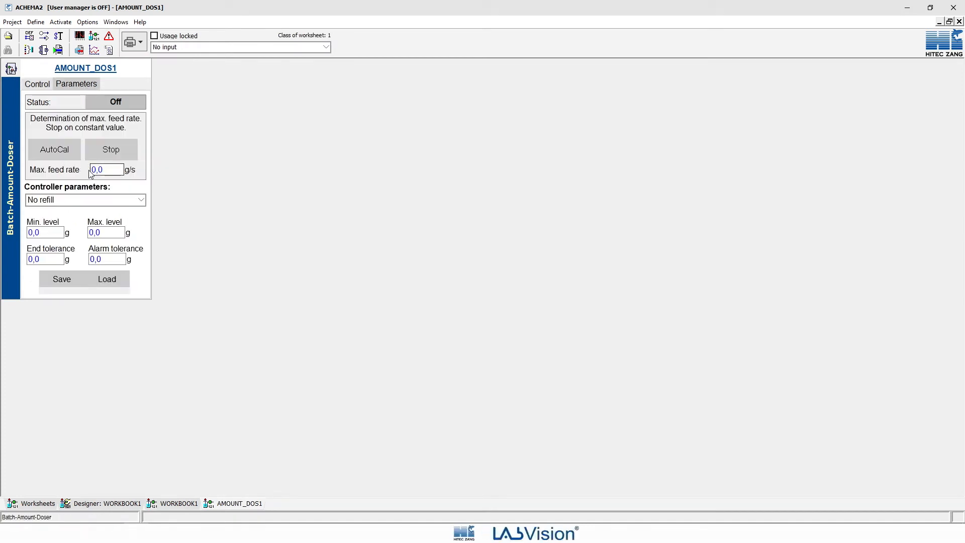
pyautogui.click(40, 85)
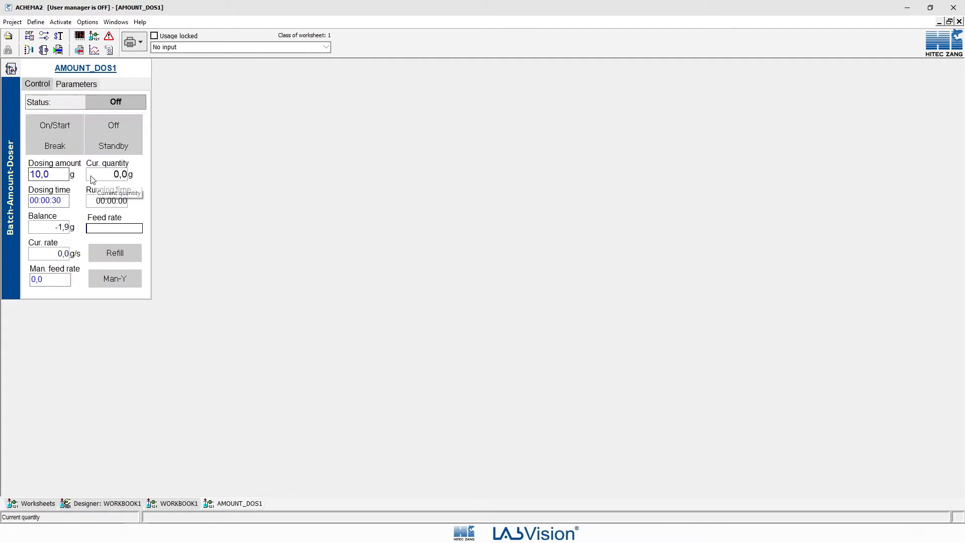
pyautogui.click(959, 22)
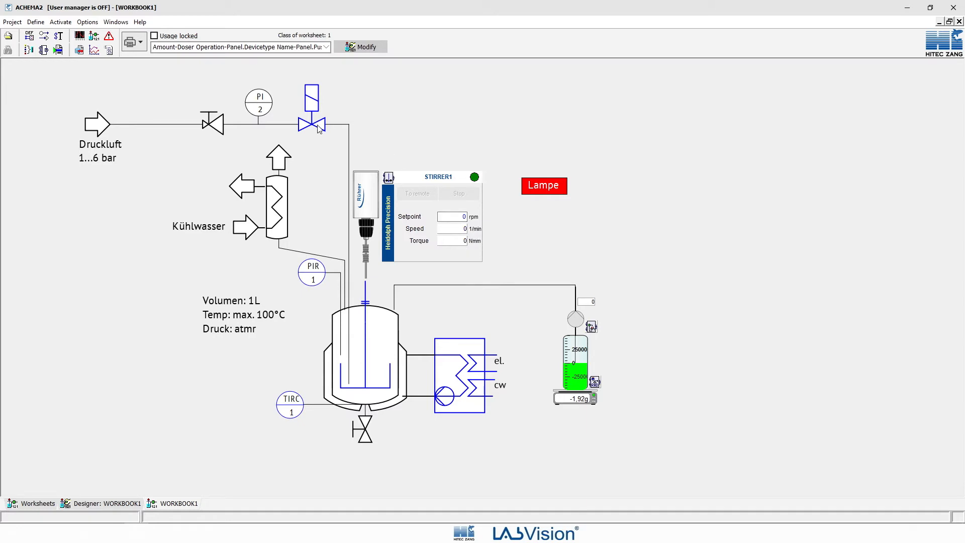
# Open the worksheet for modification and pick the Digital Output (Binary, On/Off) project module template, filtering the templates by "bina".
pyautogui.click(361, 47)
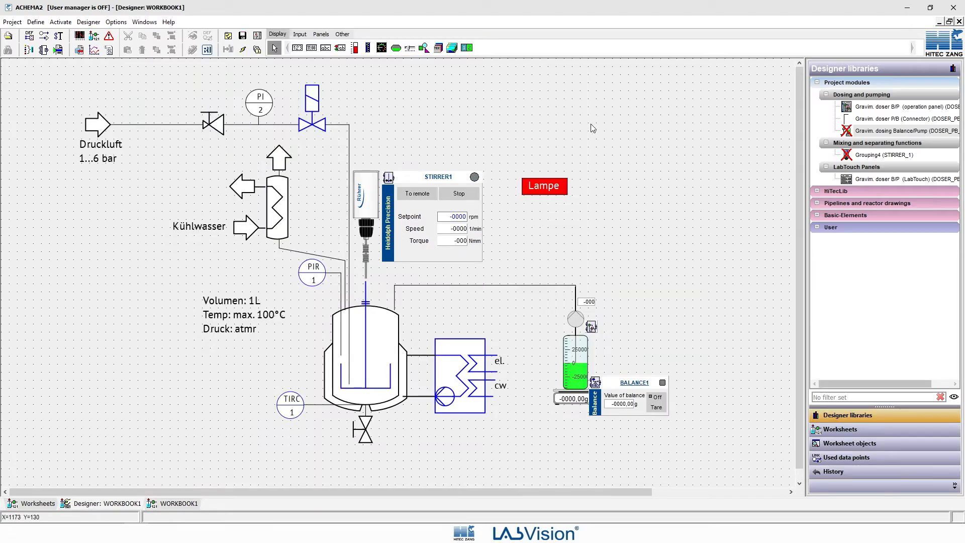
pyautogui.rightClick(581, 102)
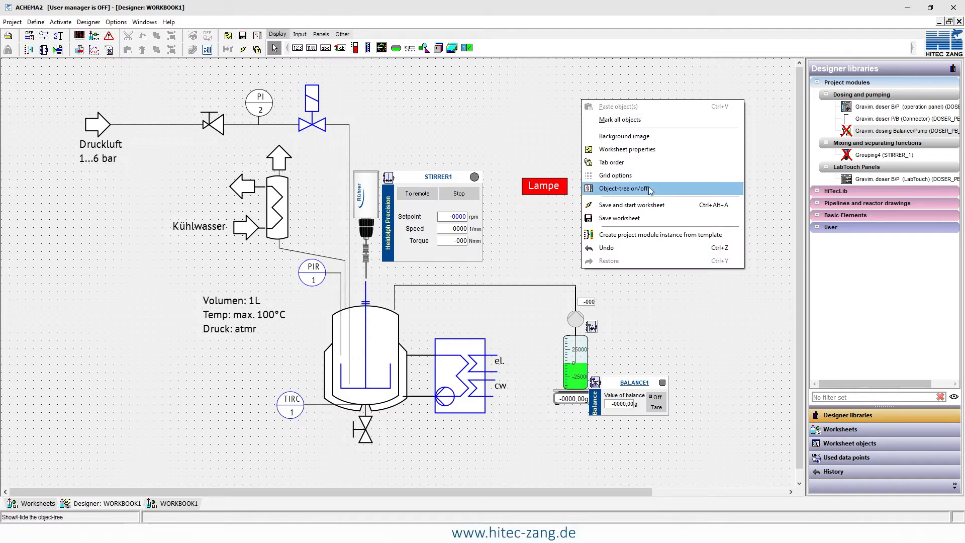
pyautogui.click(628, 235)
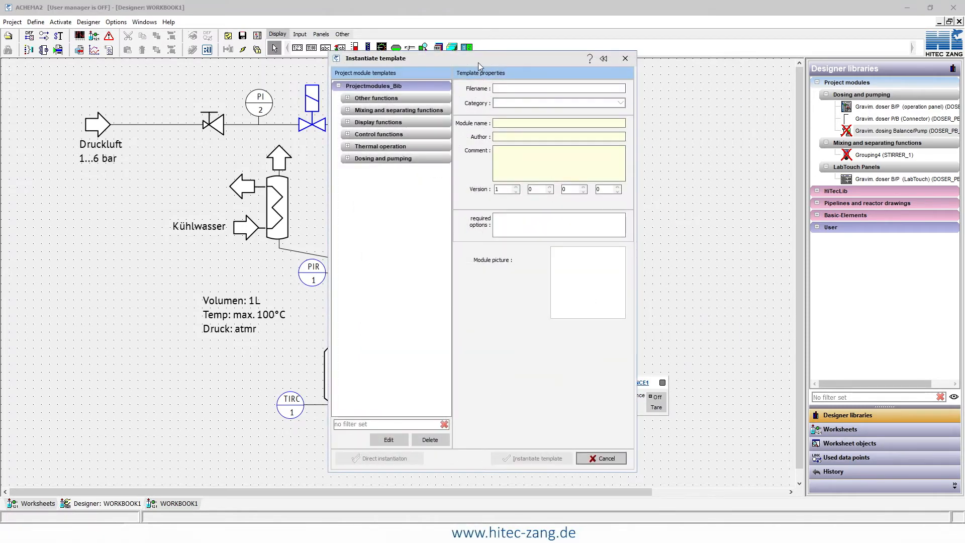
pyautogui.moveTo(480, 62); pyautogui.dragTo(764, 75)
pyautogui.click(654, 436)
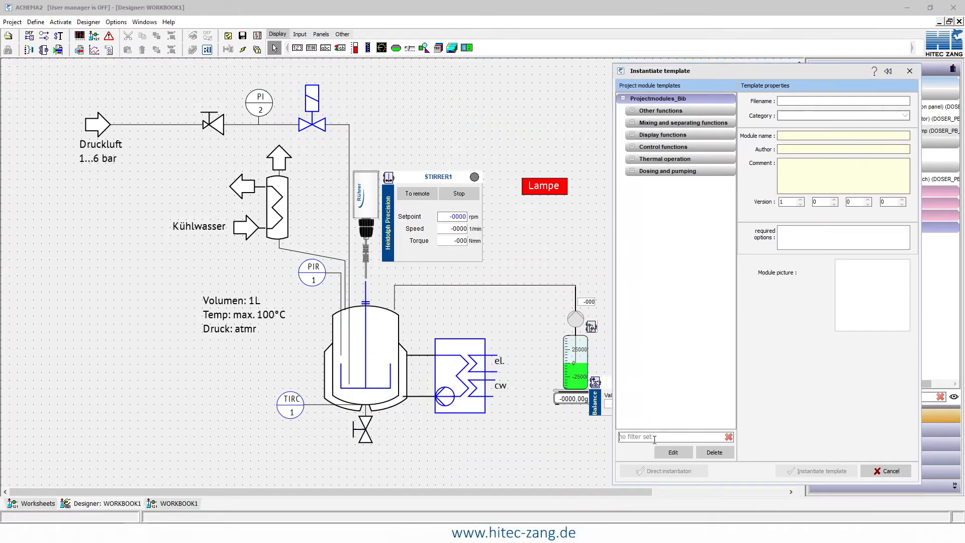
pyautogui.write('bina')
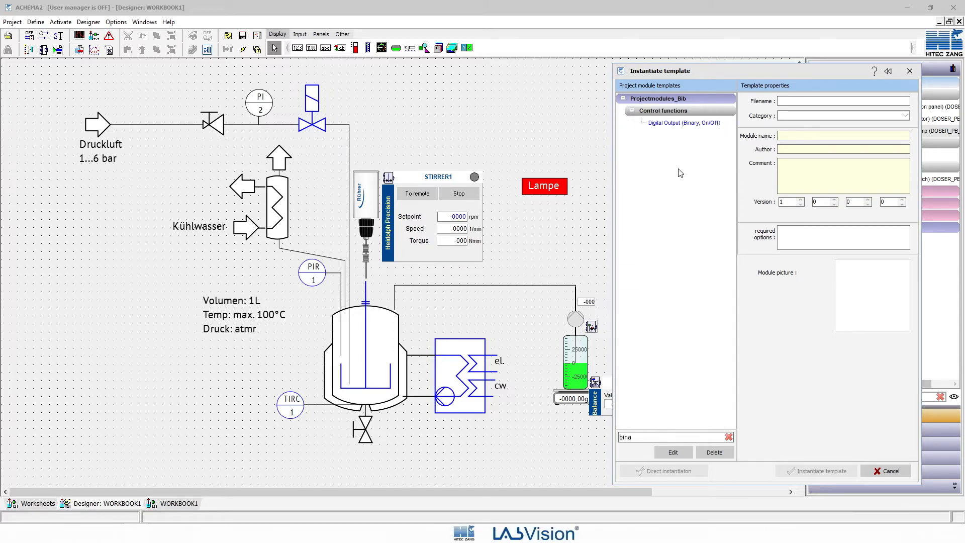
pyautogui.click(673, 124)
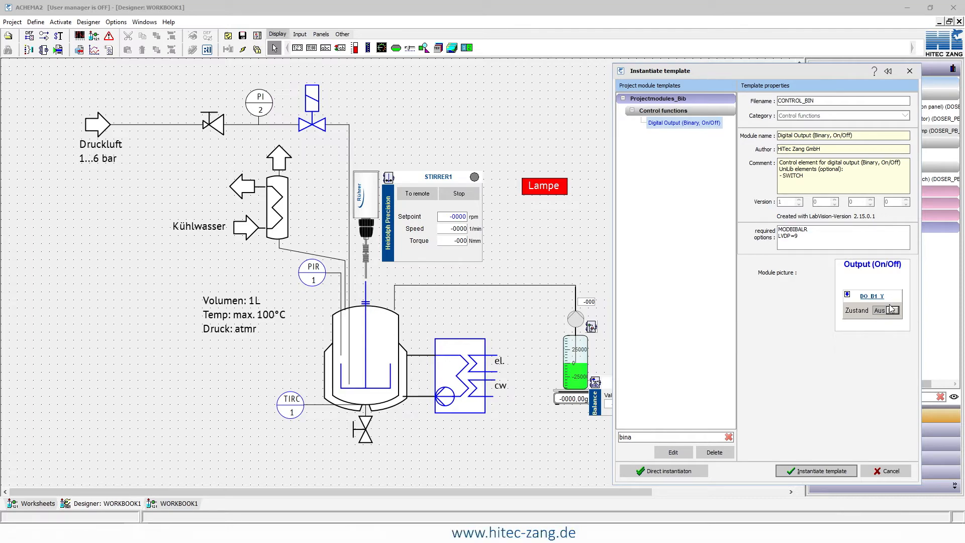
# Instantiate the CONTROL_BIN template on LABBOX2A with the default parameters and finalize the module.
pyautogui.click(799, 470)
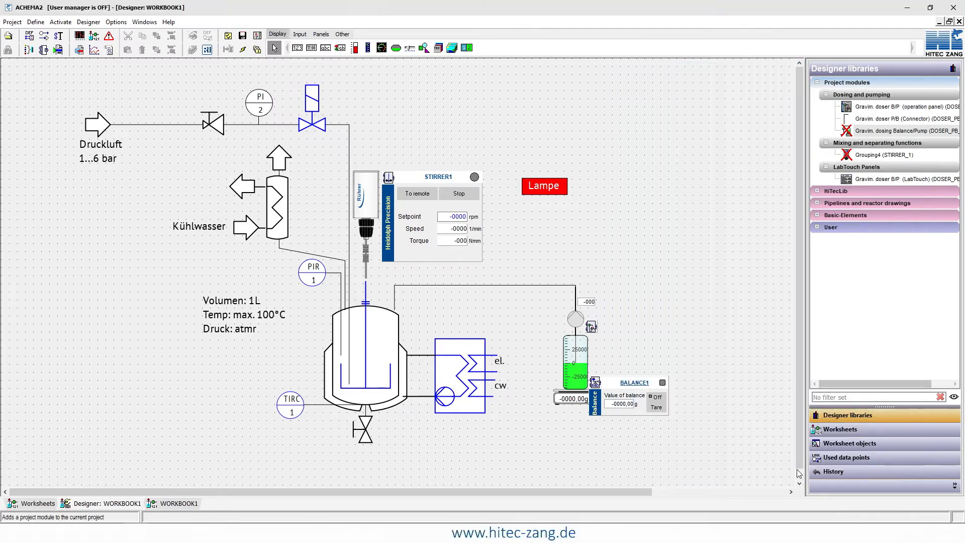
pyautogui.click(458, 348)
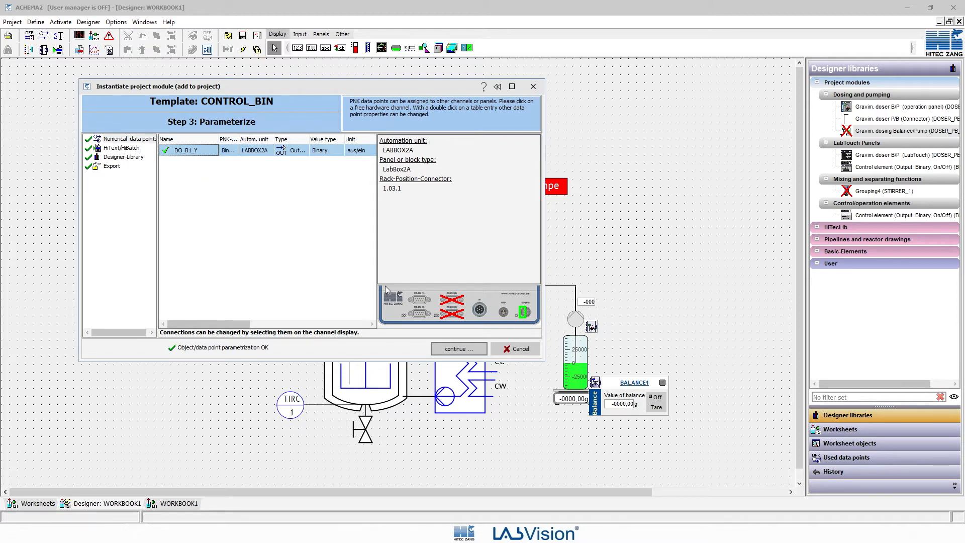
pyautogui.click(455, 352)
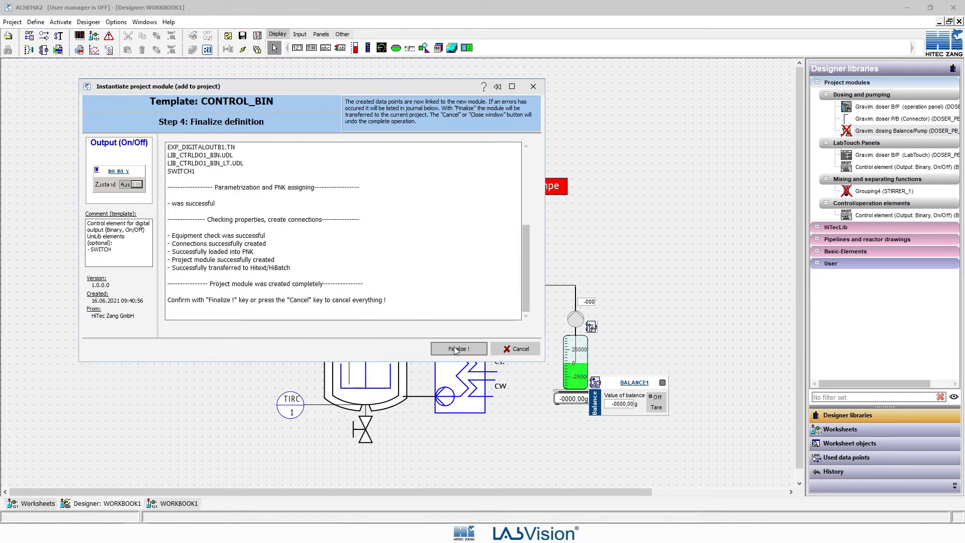
pyautogui.click(455, 350)
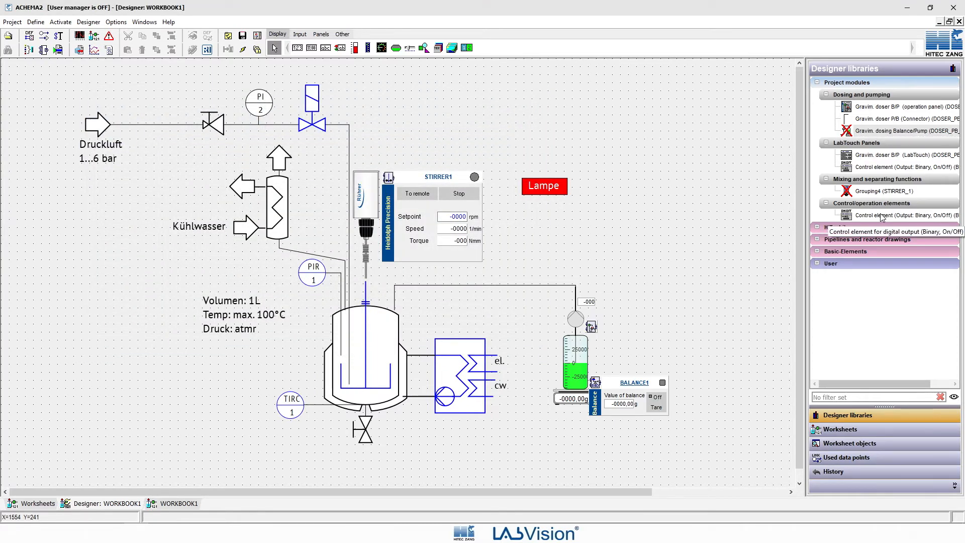
# Place the binary output control element above the Druckluft valve and test switching it on and off in the running worksheet.
pyautogui.moveTo(883, 217); pyautogui.dragTo(290, 89)
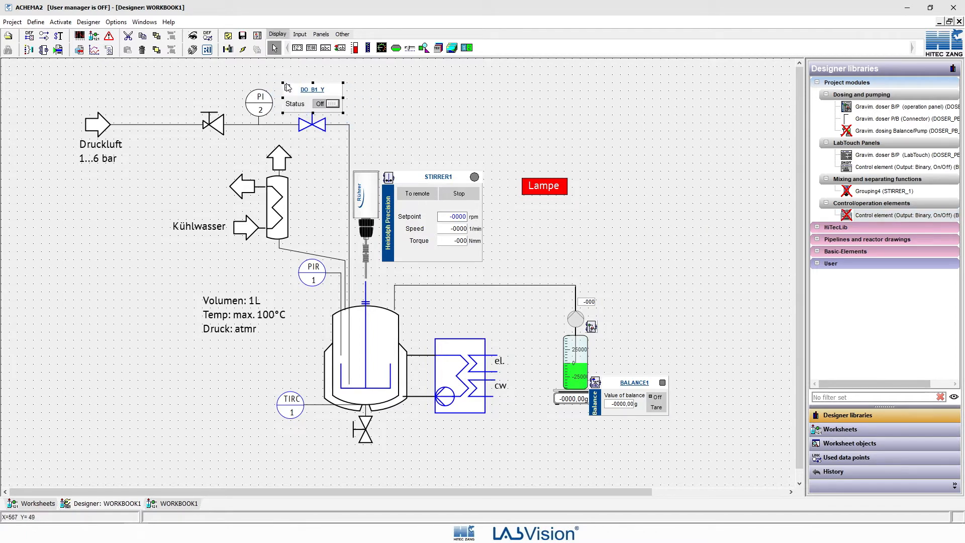
pyautogui.click(244, 49)
pyautogui.click(326, 104)
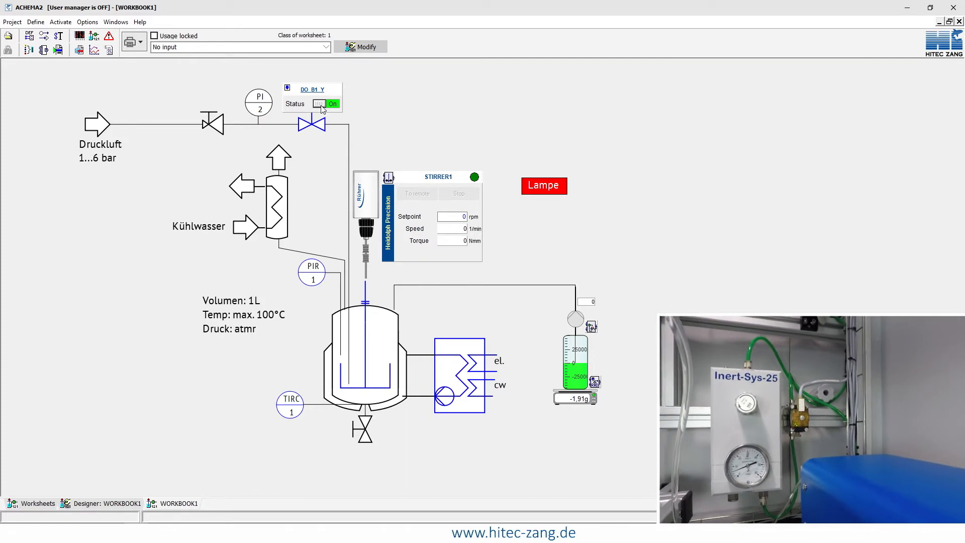
pyautogui.click(322, 105)
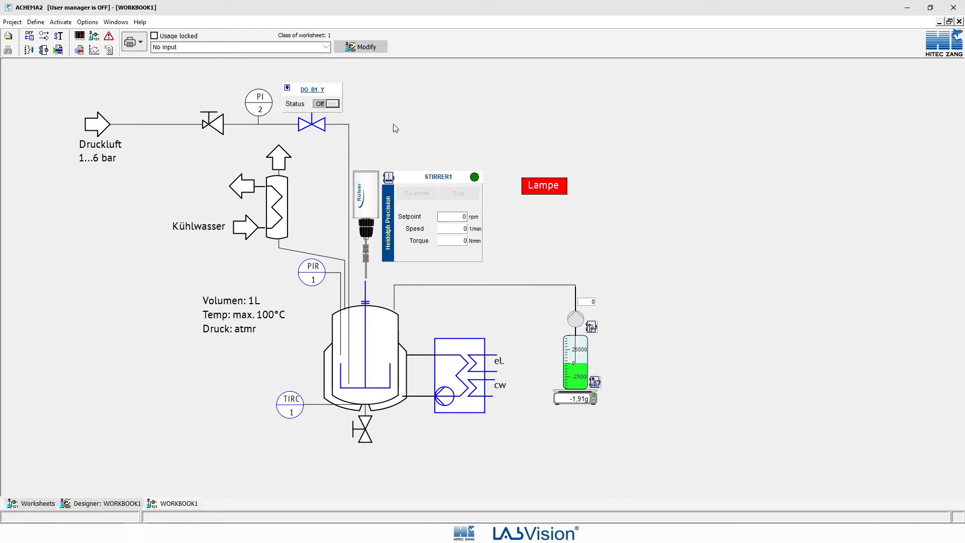
# Return the worksheet to design mode and pick the Pressure display project module template, filtering the templates by "press".
pyautogui.click(361, 47)
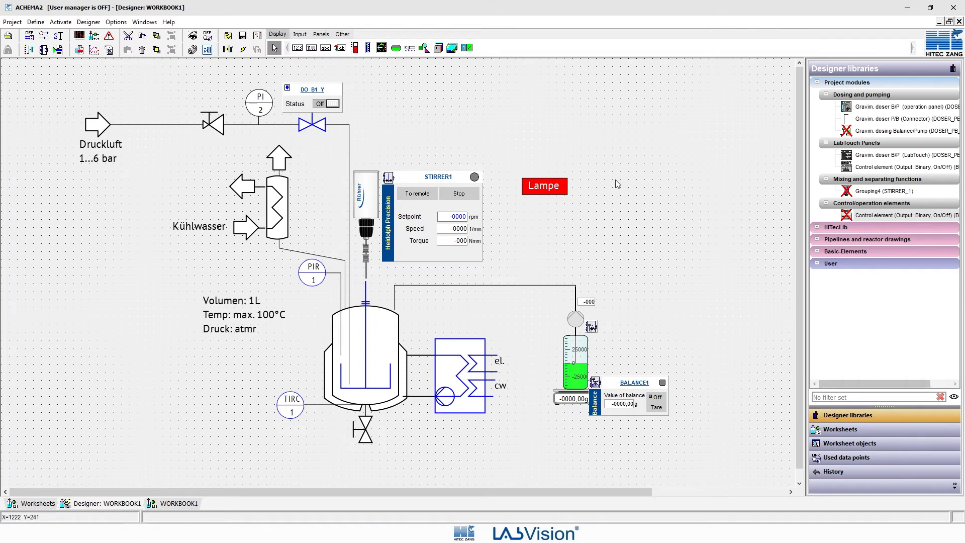
pyautogui.rightClick(612, 148)
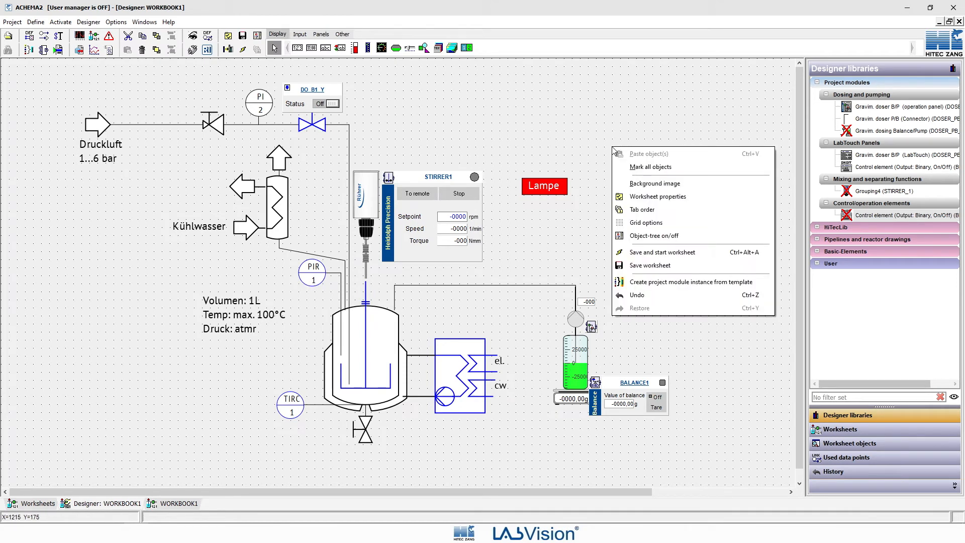
pyautogui.click(671, 282)
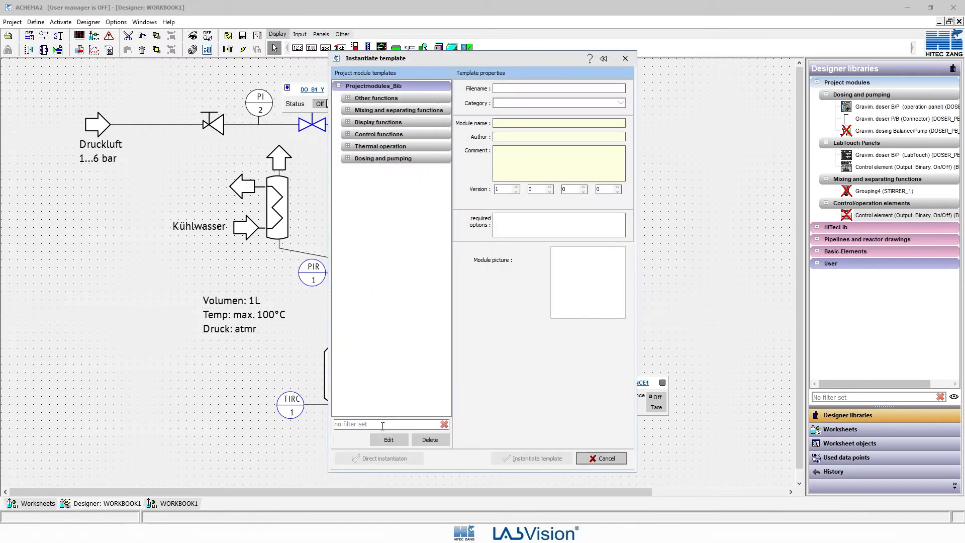
pyautogui.click(382, 425)
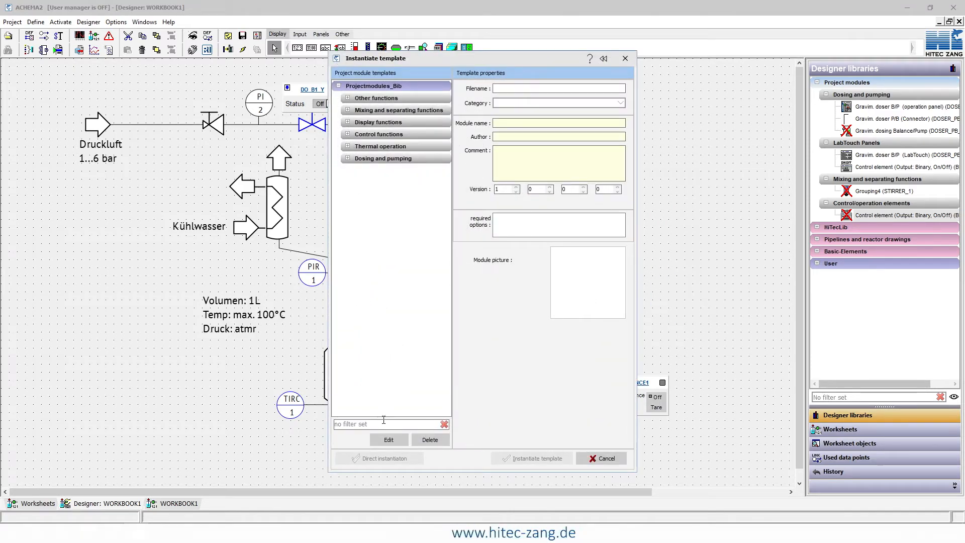
pyautogui.write('press')
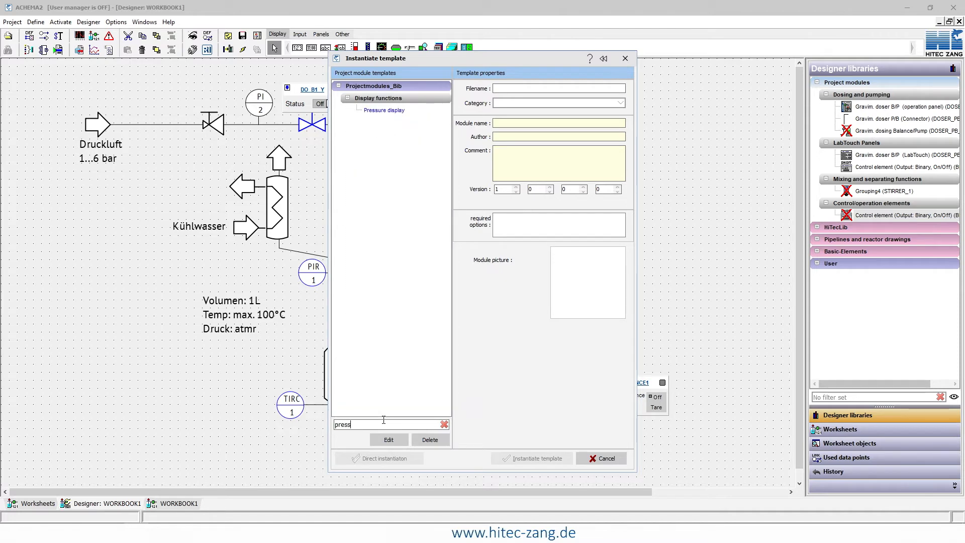
pyautogui.click(396, 111)
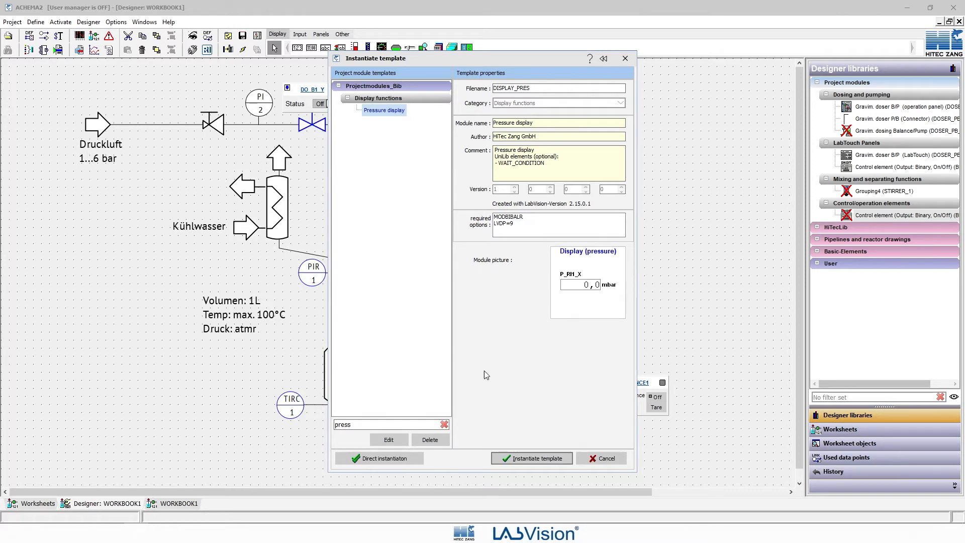
# Instantiate the DISPLAY_PRES template as DISPLAY_PRESSURE_1 on LABBOX2A with the default parameters and finalize the module.
pyautogui.click(529, 458)
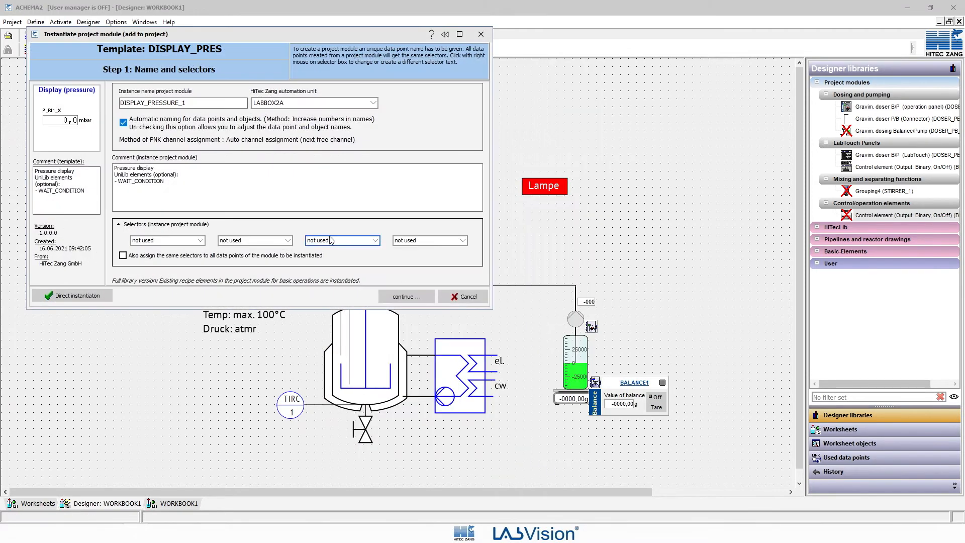
pyautogui.click(406, 297)
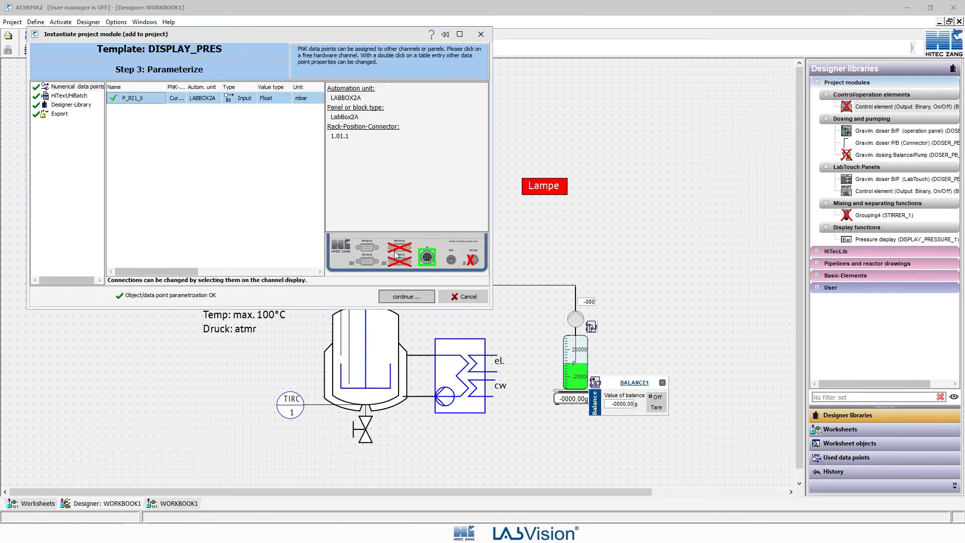
pyautogui.moveTo(423, 257)
pyautogui.click(408, 297)
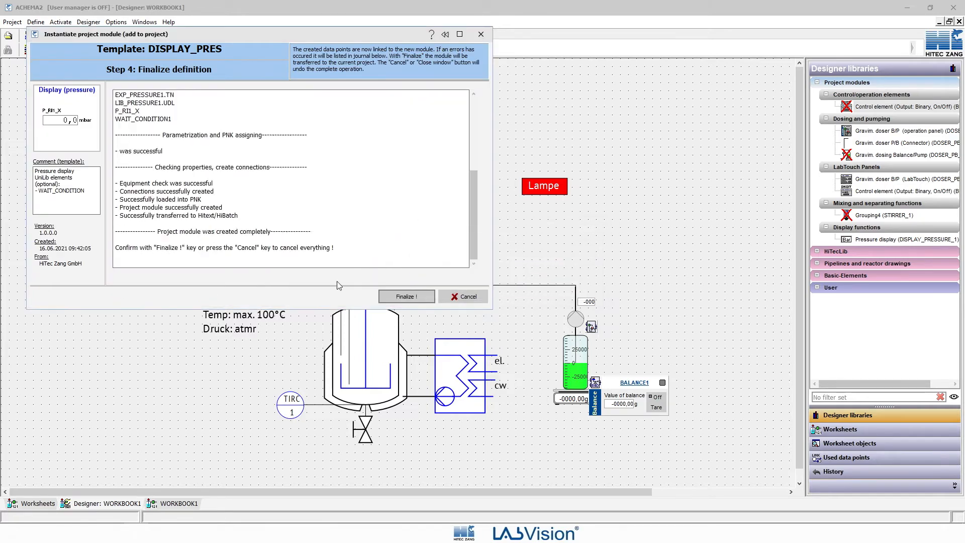
pyautogui.click(407, 296)
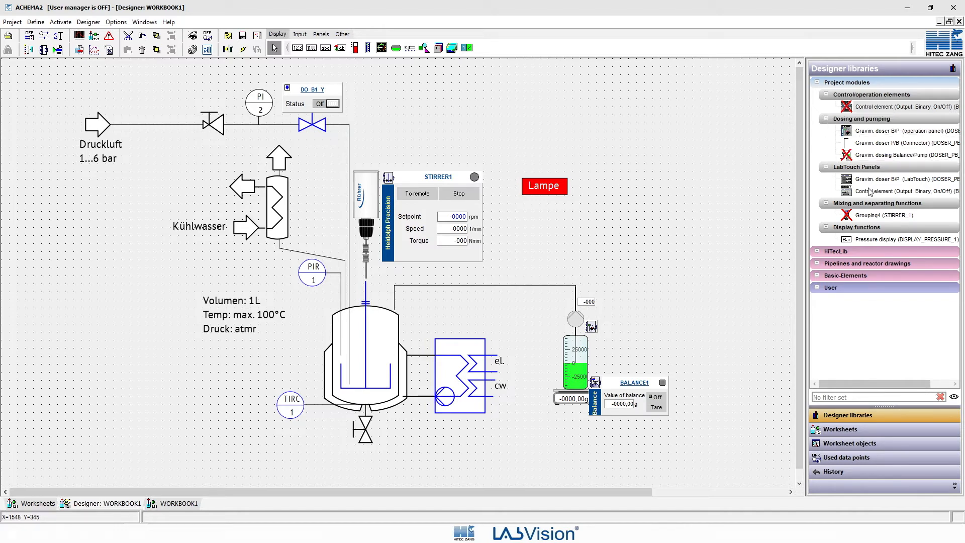
# Hide the already used library elements and place the pressure display just left of the PIR 1 symbol on the worksheet.
pyautogui.click(953, 397)
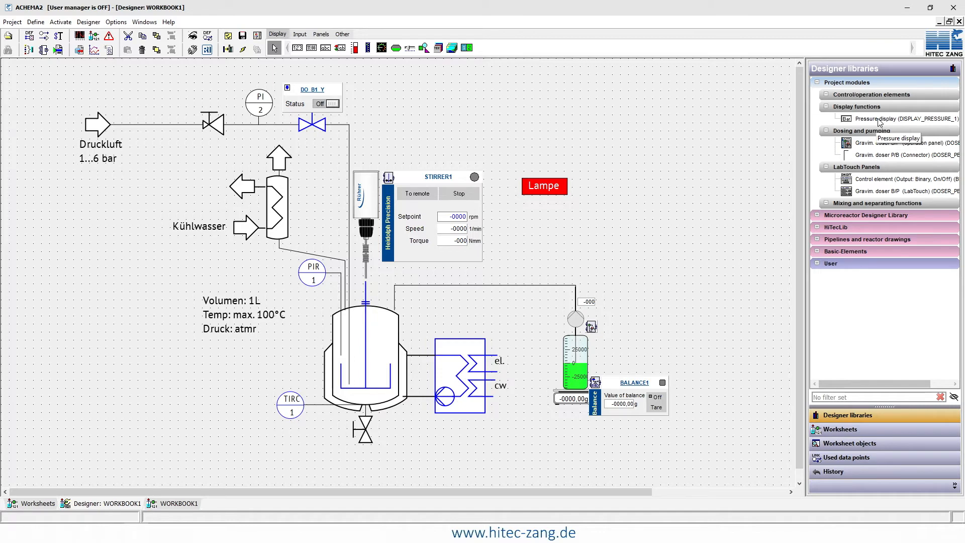
pyautogui.moveTo(879, 122); pyautogui.dragTo(230, 273)
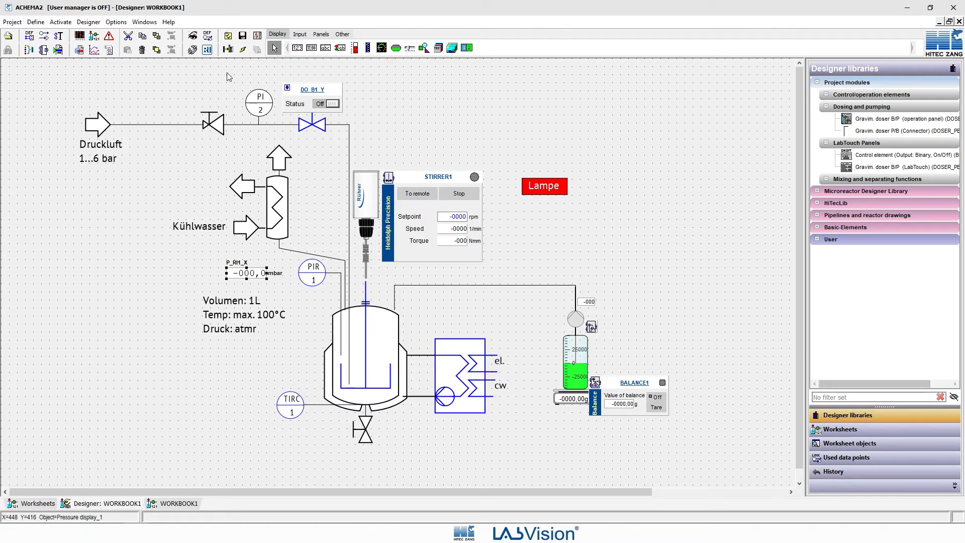
# Delete the PIR 1 symbol from the worksheet's background picture and move the pressure display to the open end of its line.
pyautogui.doubleClick(293, 248)
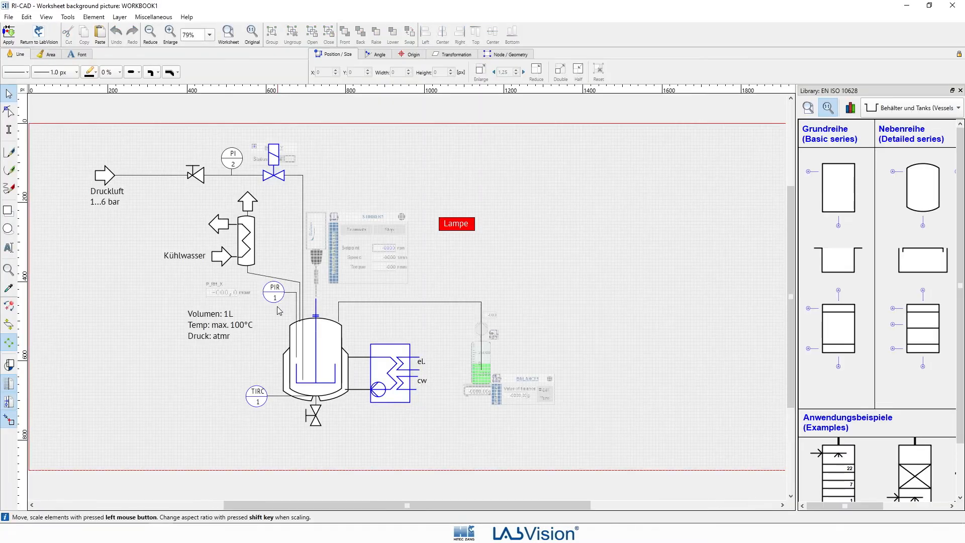
pyautogui.click(270, 295)
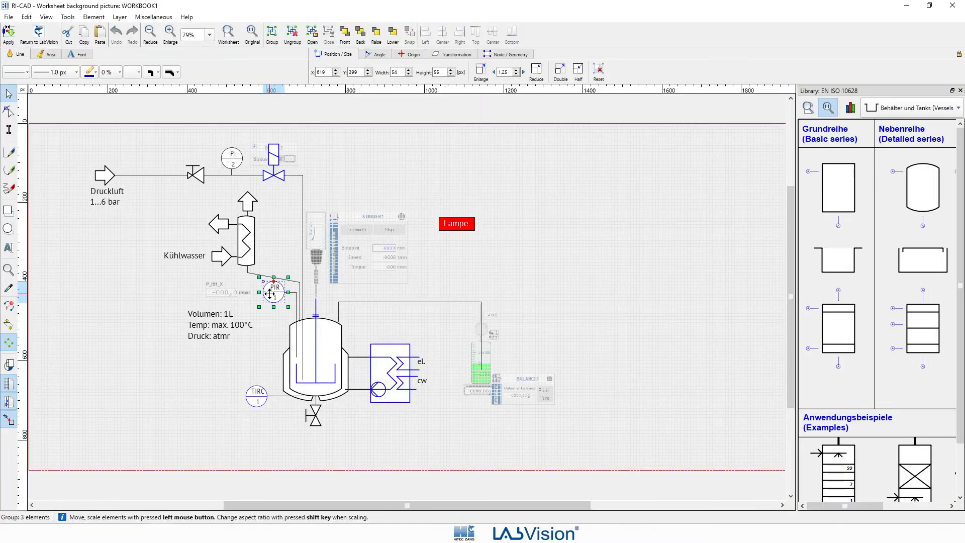
pyautogui.press('Delete')
pyautogui.click(38, 35)
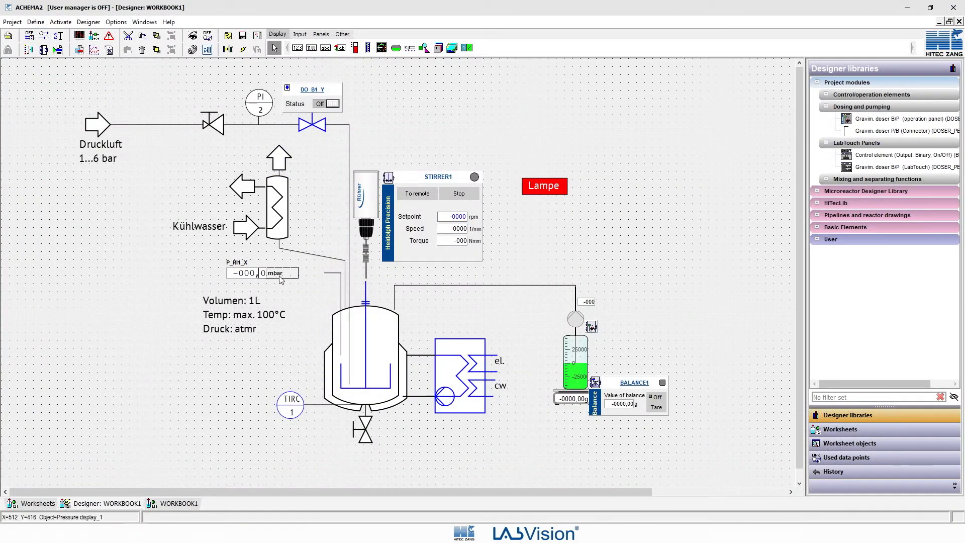
pyautogui.moveTo(276, 280); pyautogui.dragTo(308, 279)
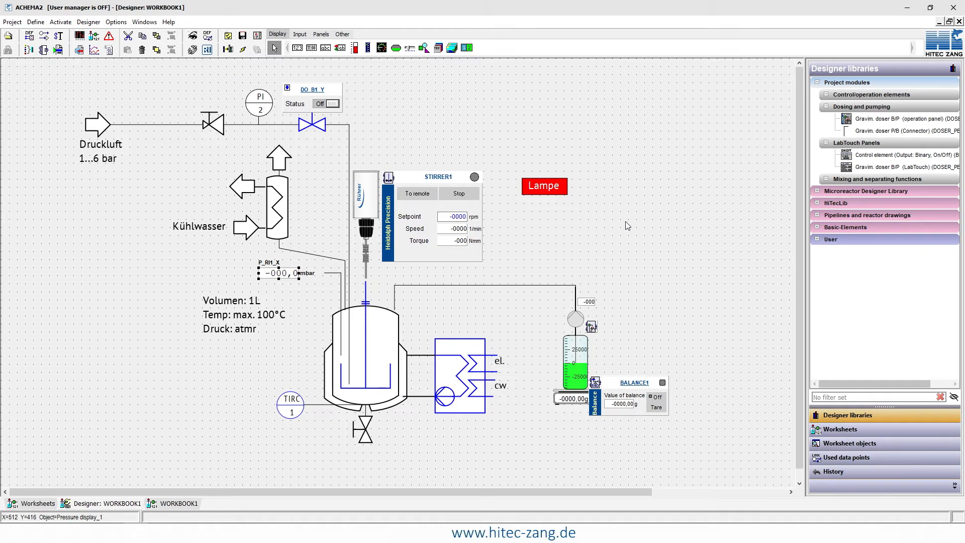
pyautogui.click(507, 111)
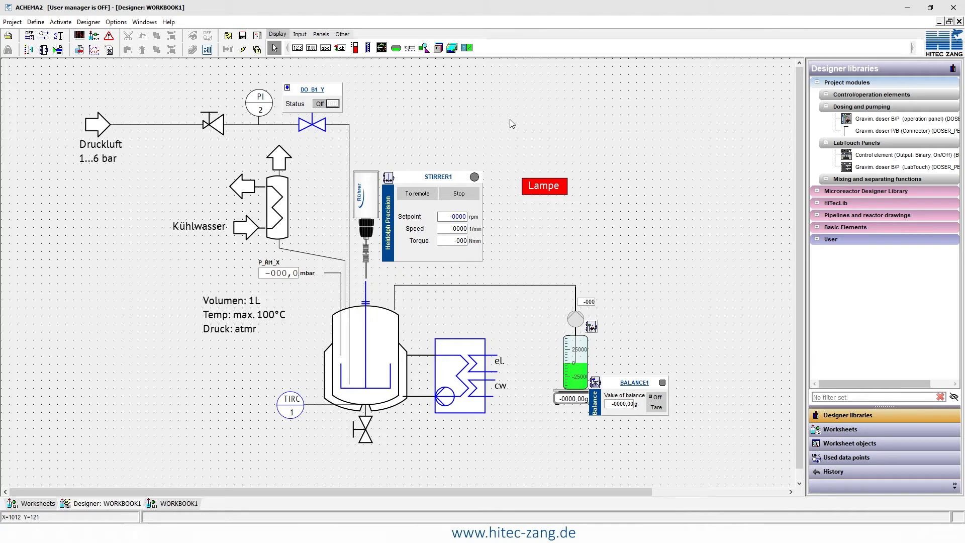
# Browse the thermal operation templates for a new project module instance and pick Tempering calorimetrical.
pyautogui.rightClick(585, 97)
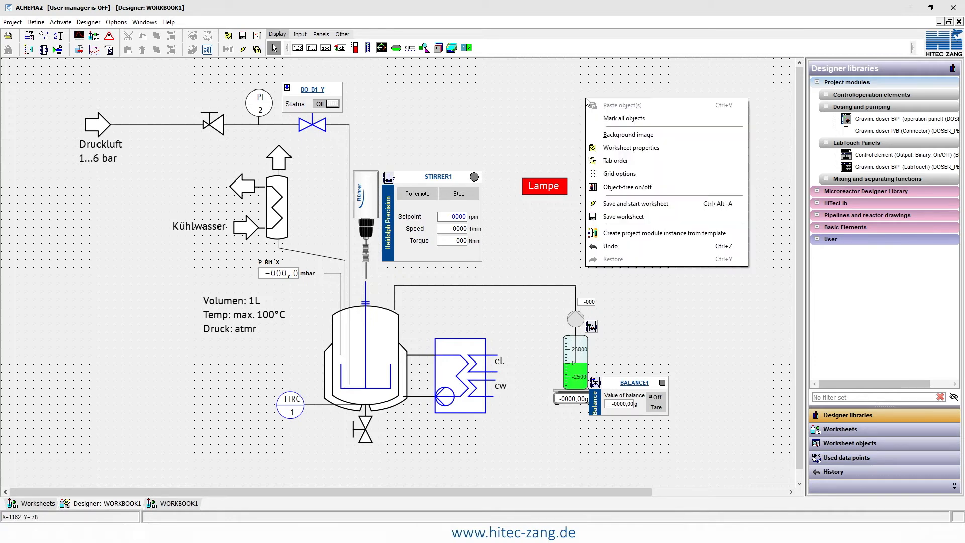
pyautogui.click(627, 238)
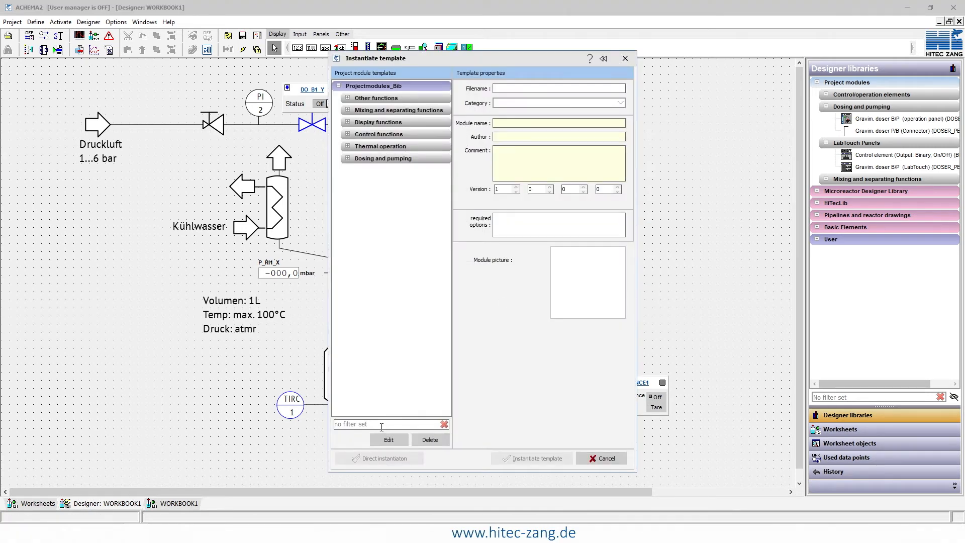
pyautogui.write('ther')
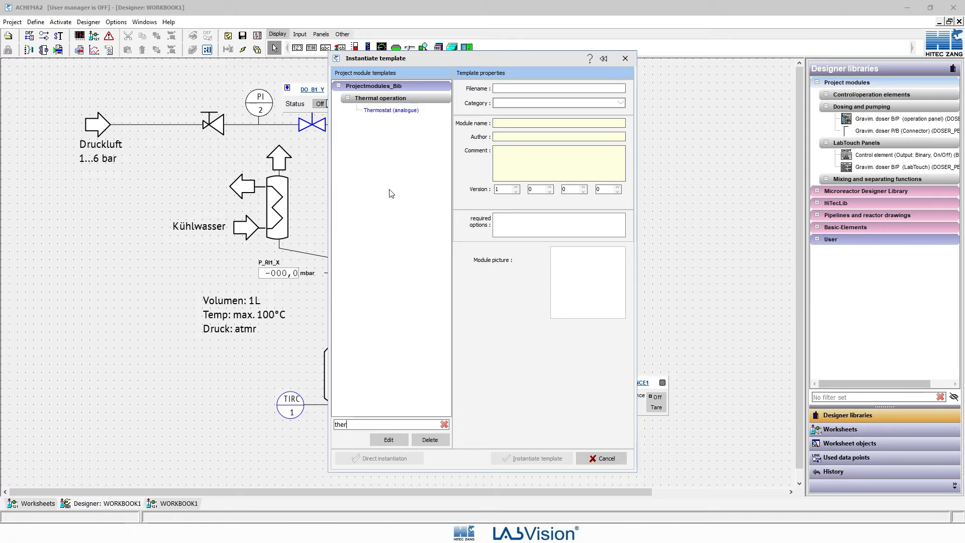
pyautogui.press('BackSpace')
pyautogui.press('BackSpace')
pyautogui.press('BackSpace')
pyautogui.press('BackSpace')
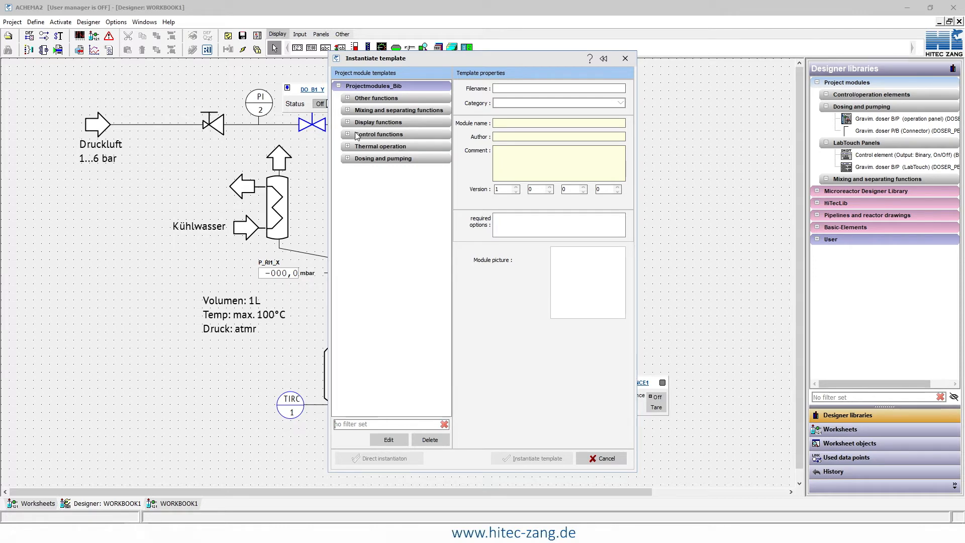
pyautogui.click(348, 147)
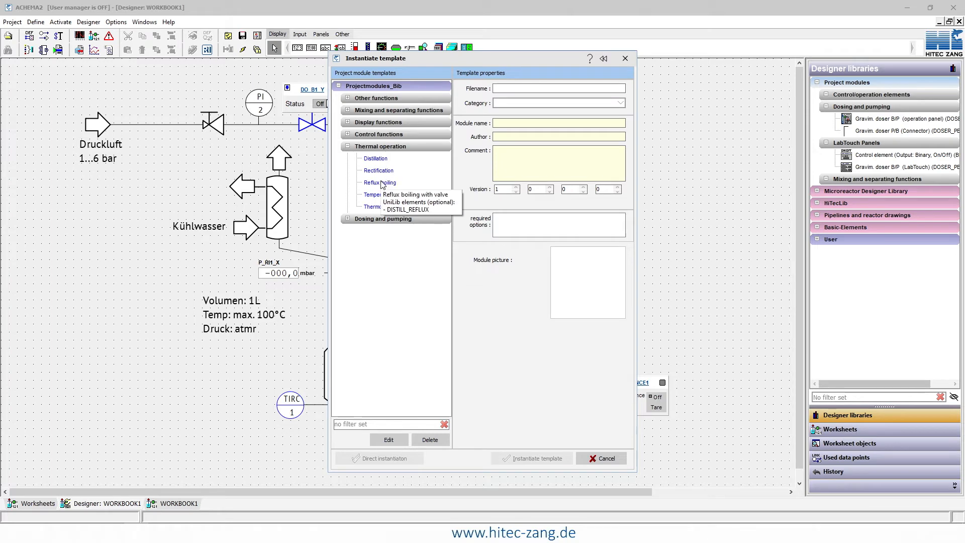
pyautogui.click(380, 160)
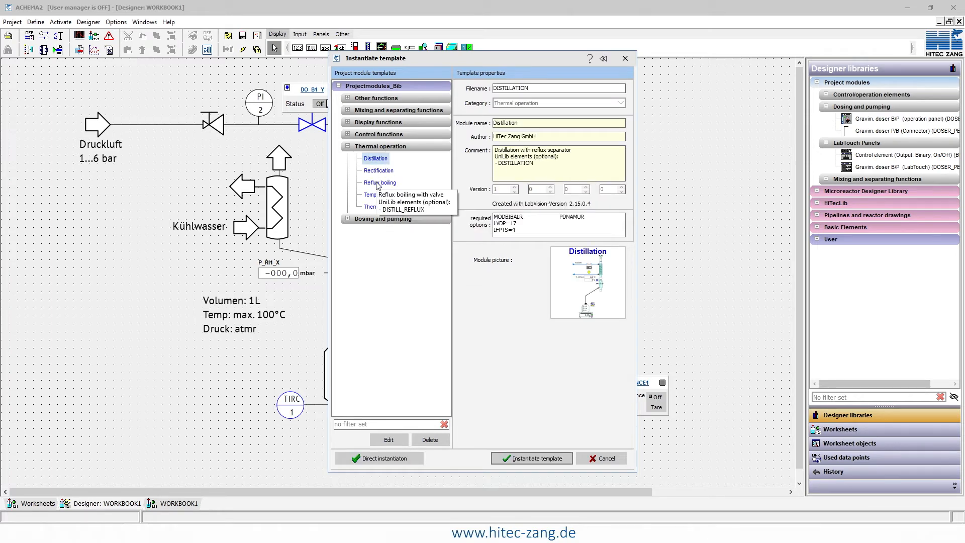
pyautogui.click(394, 198)
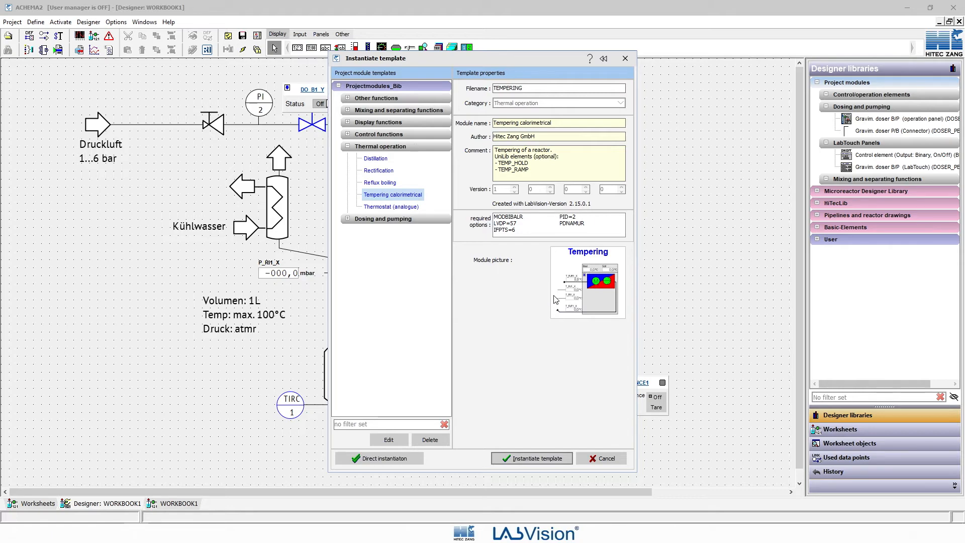
# Try to instantiate the TEMPERING template on LABBOX2A with automatic naming and all of its data points.
pyautogui.click(527, 459)
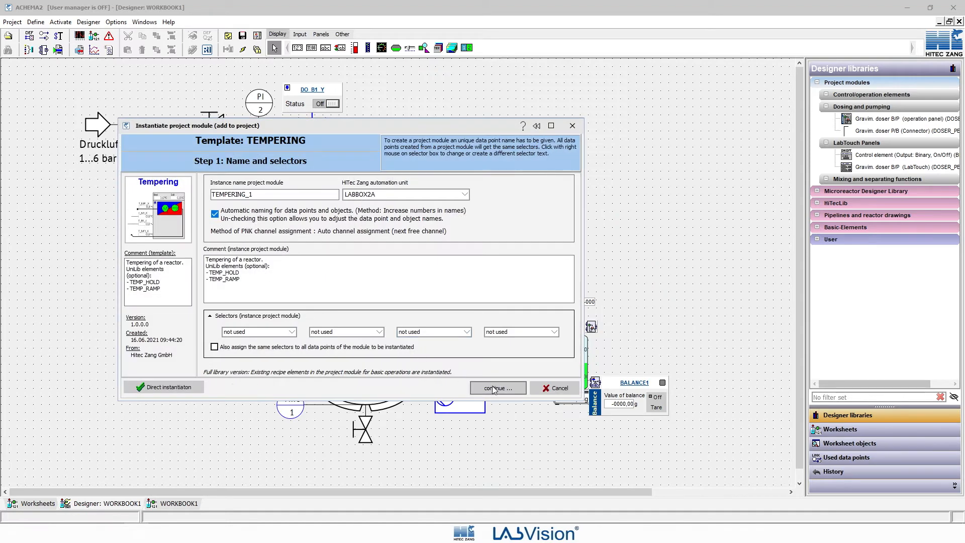
pyautogui.click(483, 387)
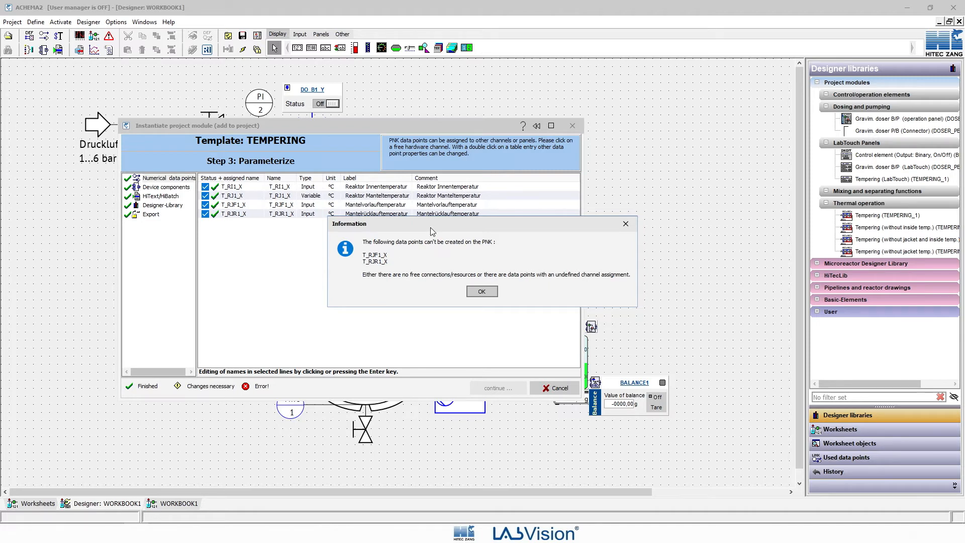
pyautogui.moveTo(431, 228); pyautogui.dragTo(436, 250)
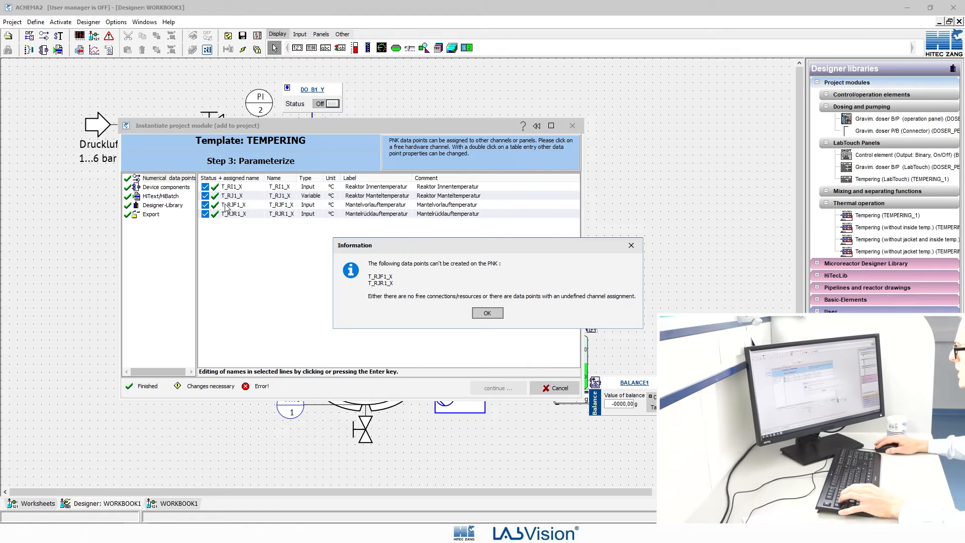
pyautogui.click(487, 313)
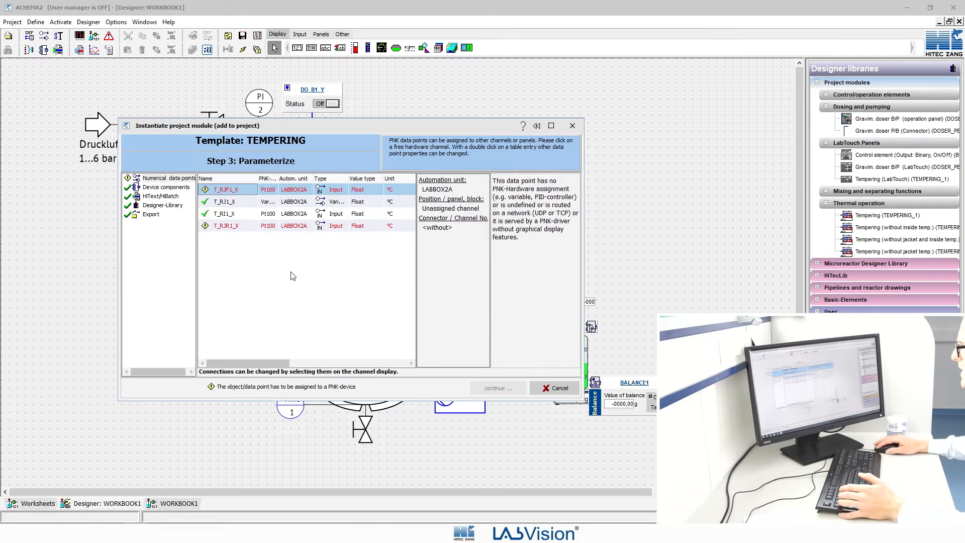
pyautogui.click(559, 389)
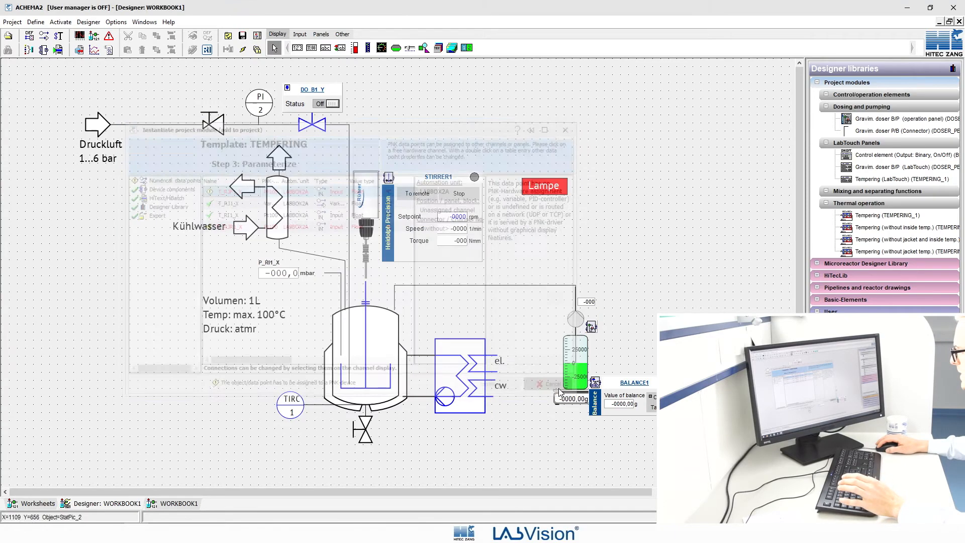
# Start instantiating the Tempering calorimetrical template on LABBOX2A with automatic naming for data points and objects turned off.
pyautogui.rightClick(575, 115)
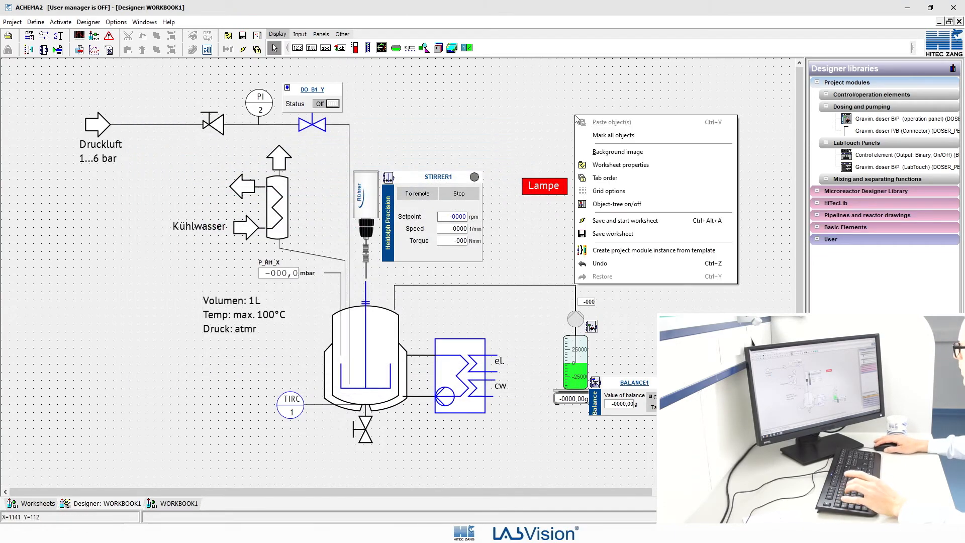
pyautogui.click(615, 251)
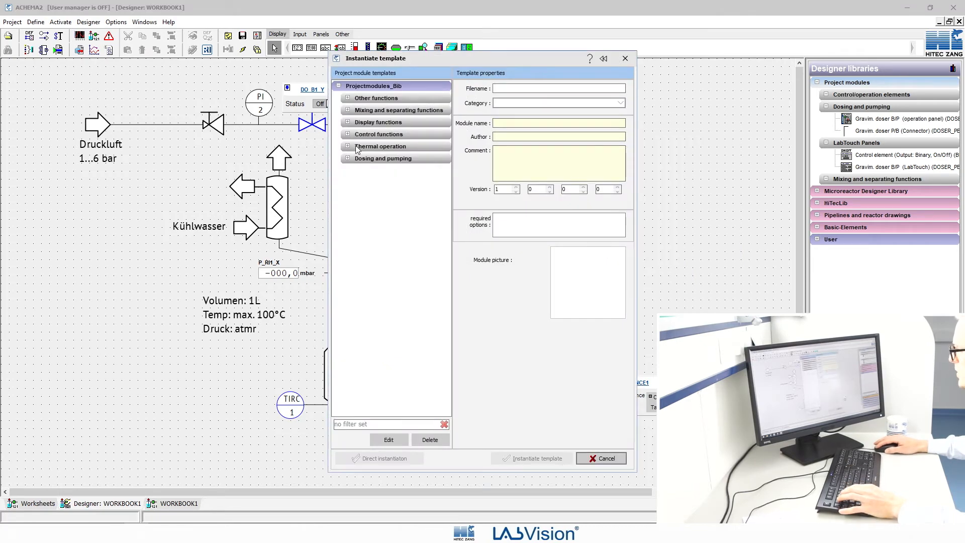
pyautogui.click(348, 146)
pyautogui.click(384, 194)
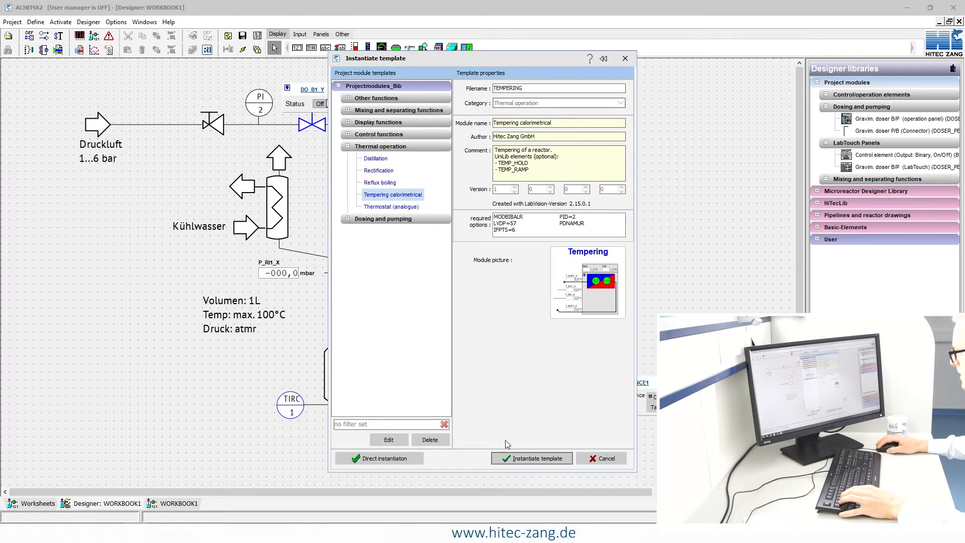
pyautogui.click(532, 458)
pyautogui.click(150, 149)
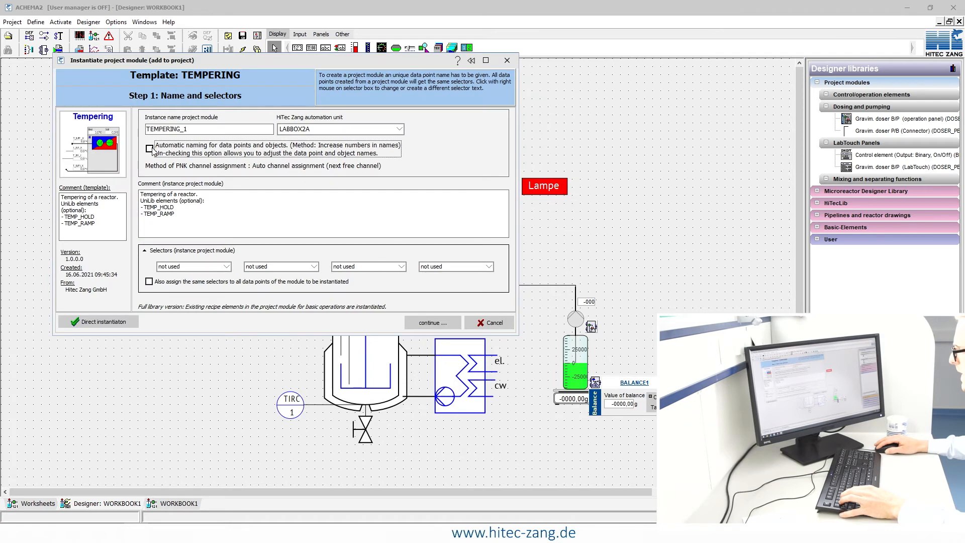
pyautogui.click(432, 322)
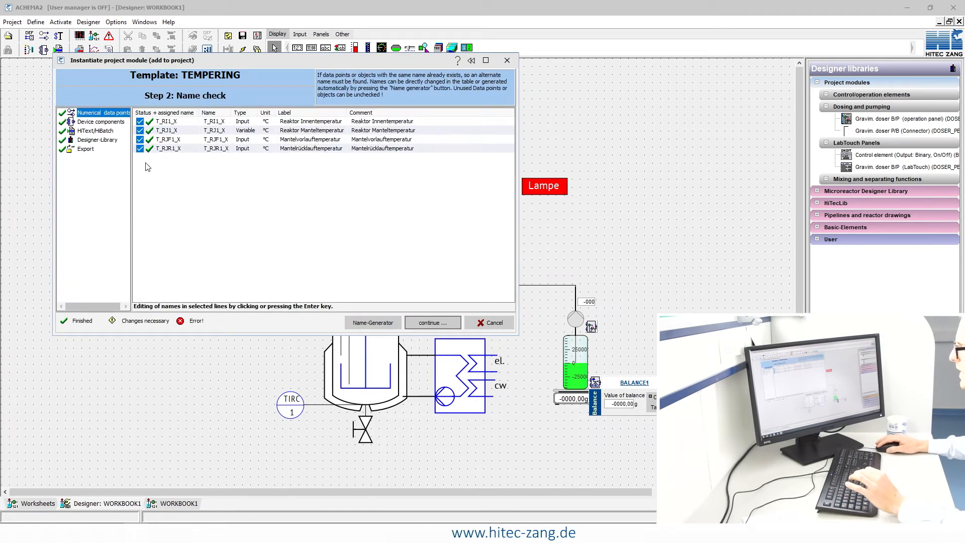
# Check the names in each object category, then exclude the numerical data points T_RJF1_X and T_RJR1_X from the module and proceed to parameterization.
pyautogui.click(101, 121)
pyautogui.click(96, 131)
pyautogui.click(97, 140)
pyautogui.click(86, 149)
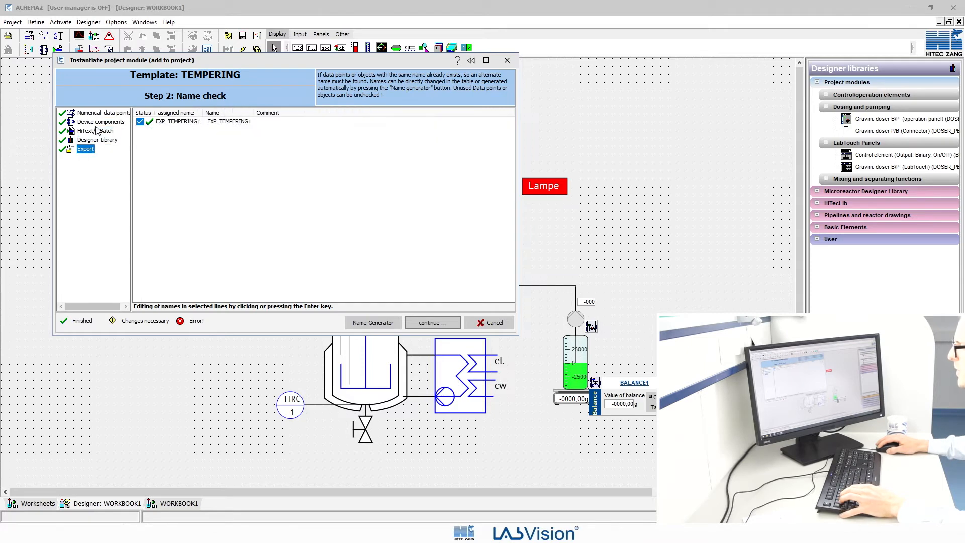
pyautogui.click(102, 112)
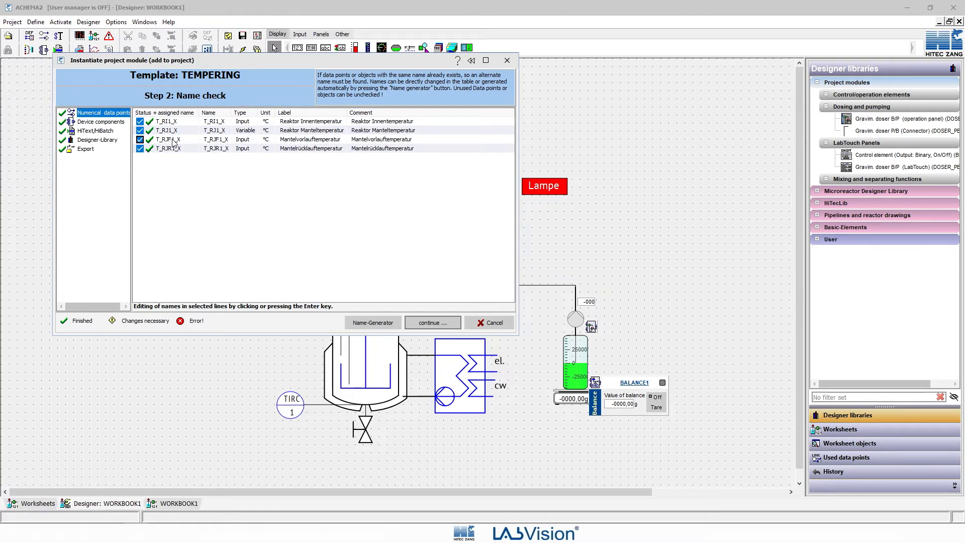
pyautogui.click(140, 140)
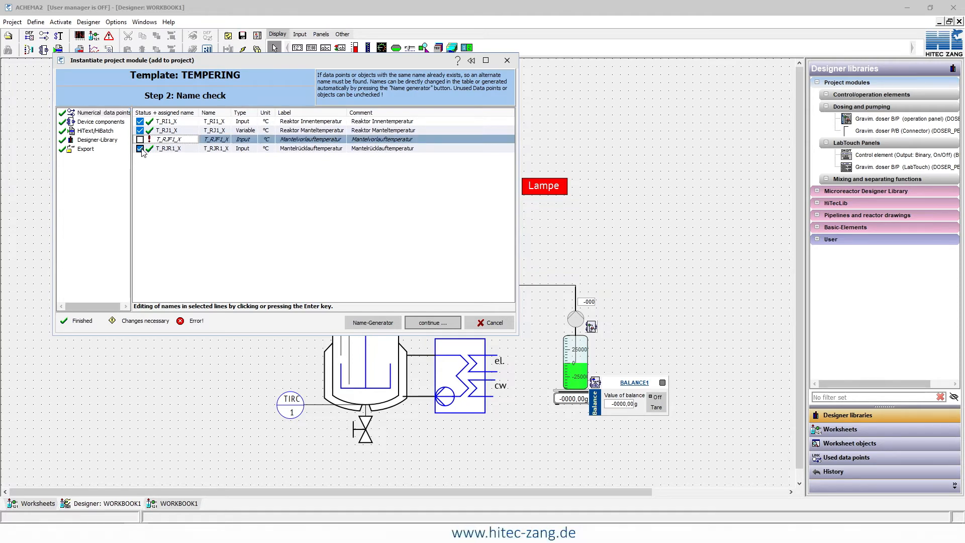
pyautogui.click(140, 148)
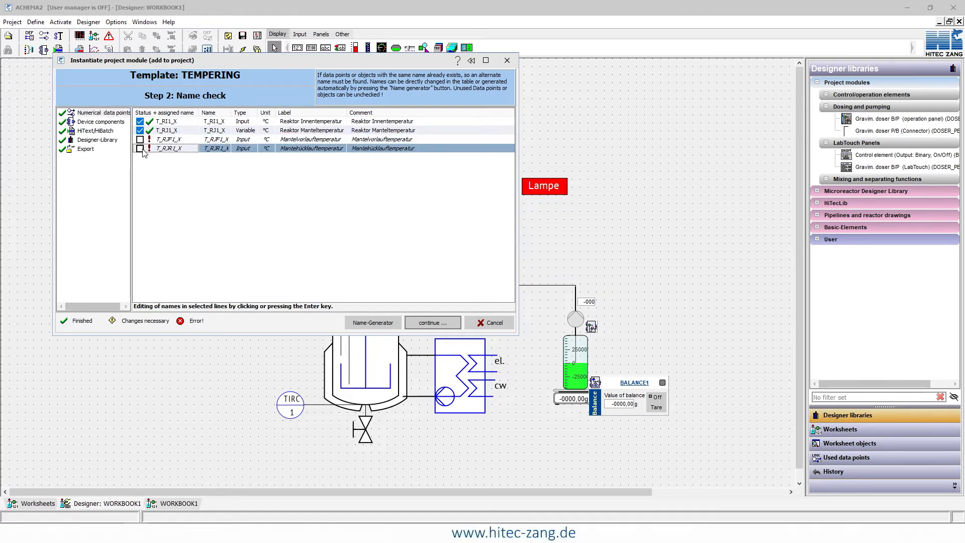
pyautogui.click(427, 323)
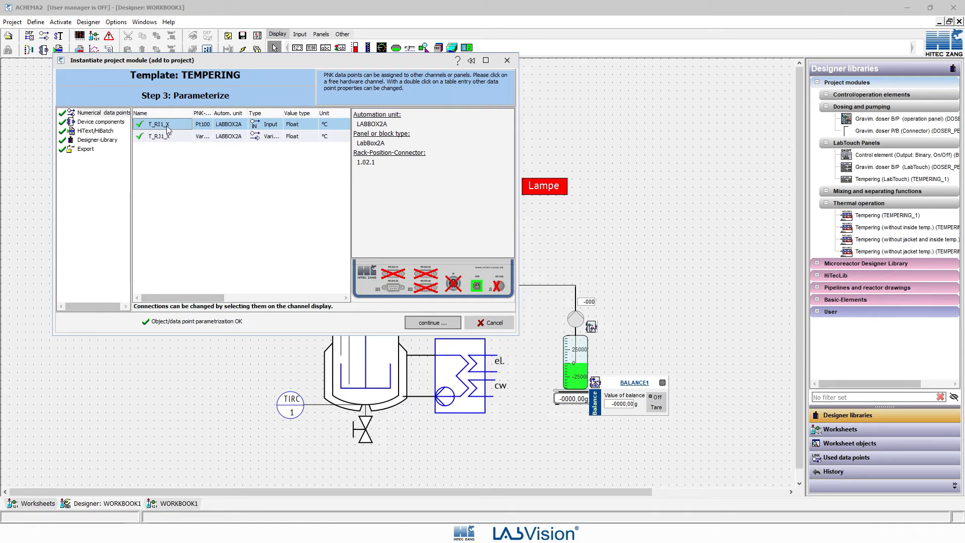
# Assign the THERMOSTAT1 device component to LabBox2A connector 0.00.2.
pyautogui.moveTo(478, 288)
pyautogui.click(88, 123)
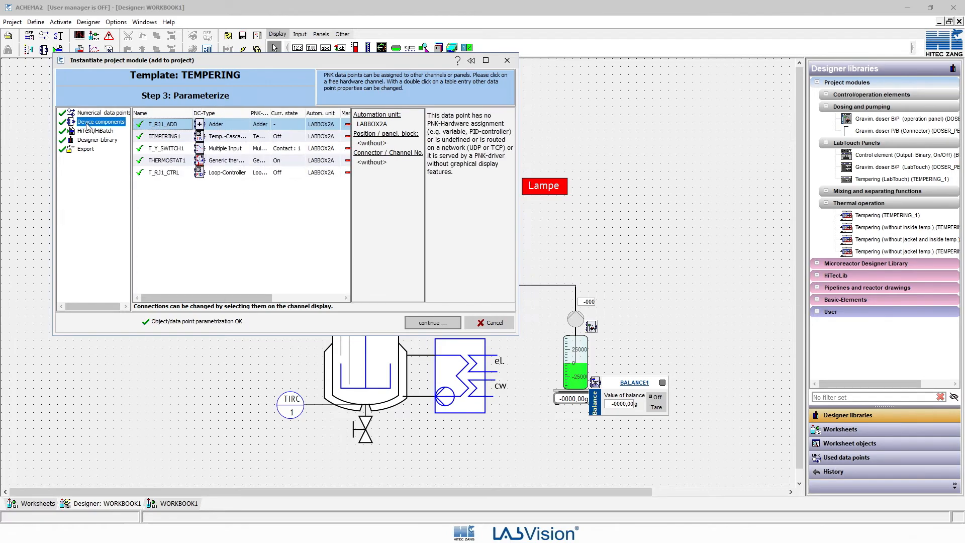
pyautogui.click(172, 161)
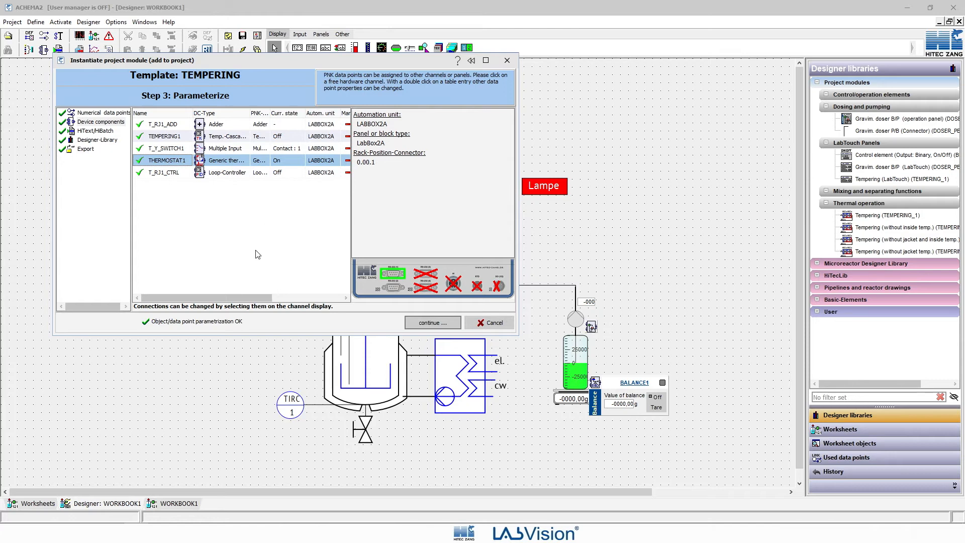
pyautogui.click(392, 288)
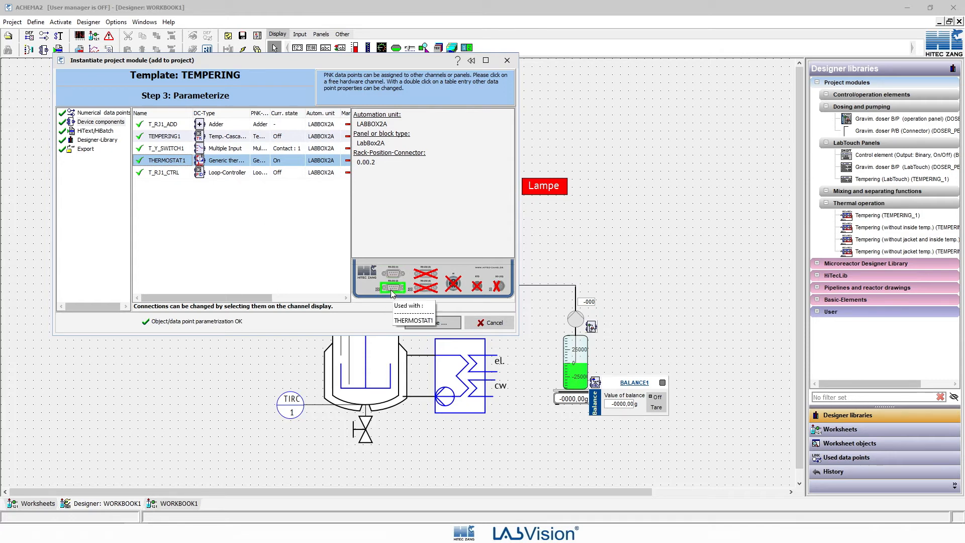
# Change the device component type of THERMOSTAT1 to Thermostat Huber 3, accepting the reset of its settings.
pyautogui.doubleClick(166, 160)
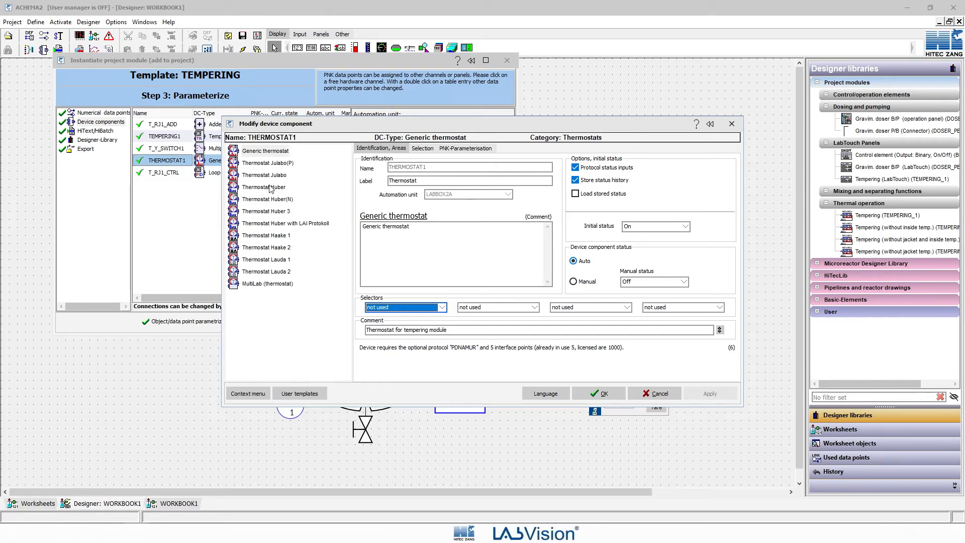
pyautogui.click(272, 211)
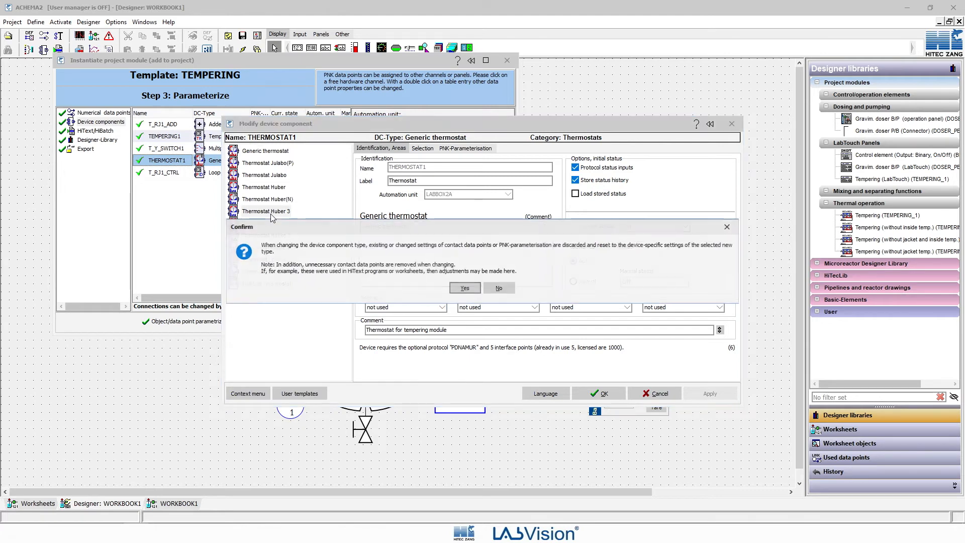
pyautogui.click(465, 288)
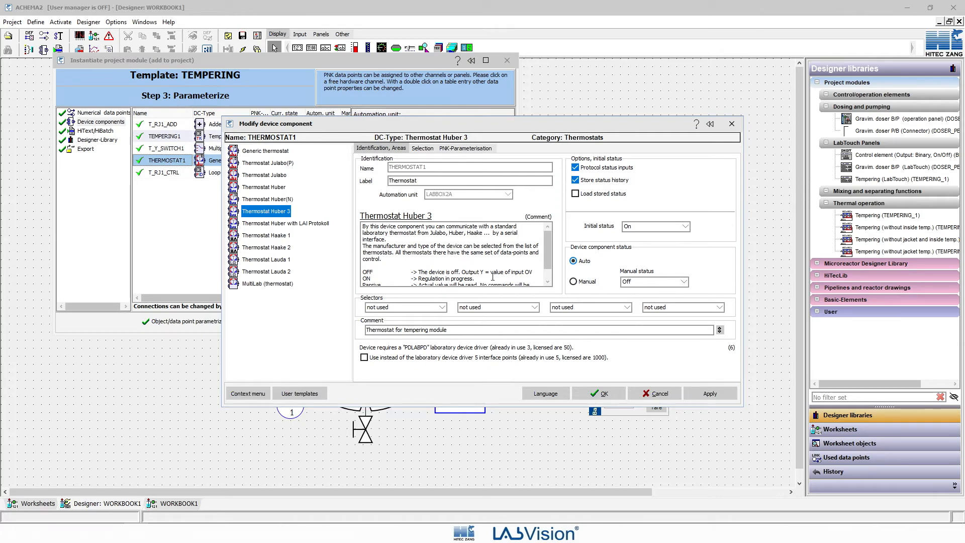
# Accept the THERMOSTAT1 device component settings, complete the parameterization and finalize the Tempering module.
pyautogui.click(598, 394)
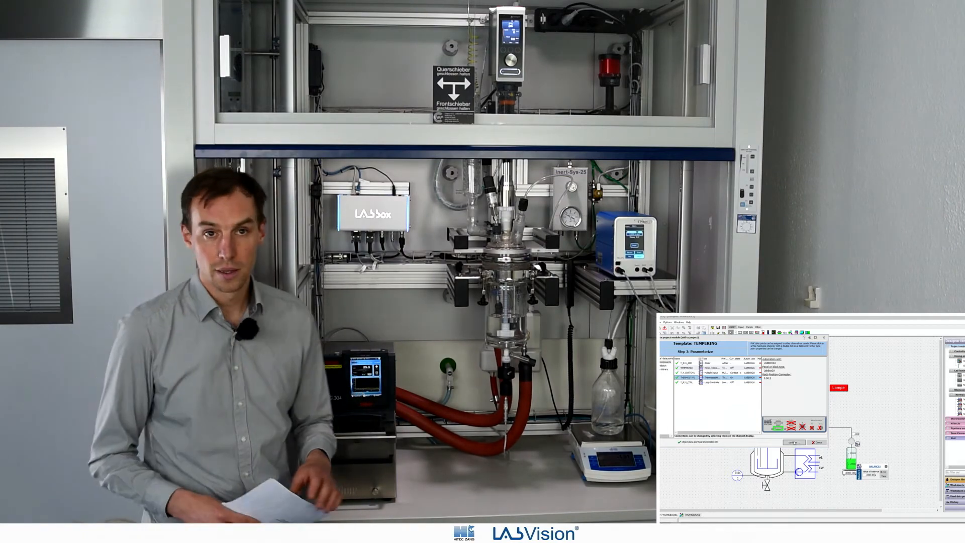
pyautogui.click(432, 322)
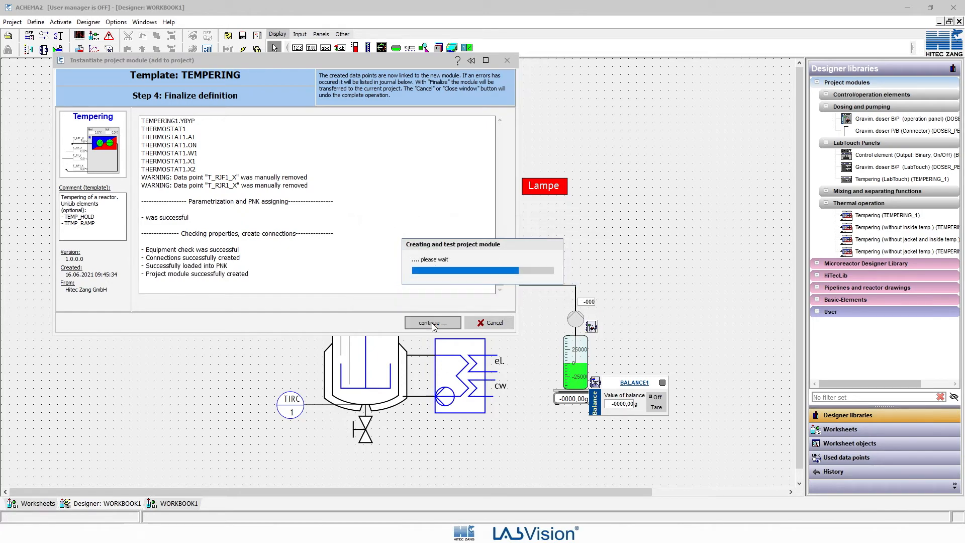
pyautogui.click(433, 322)
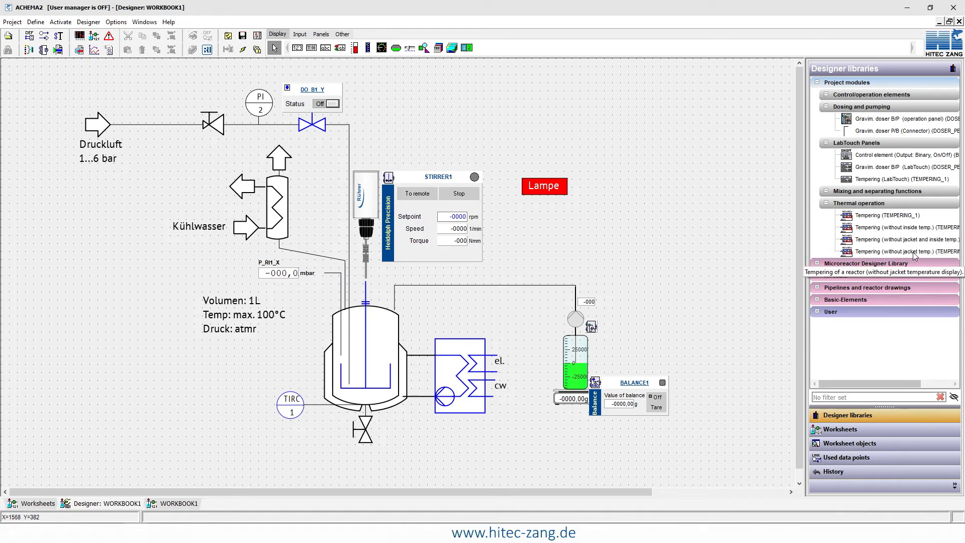
# Place the Tempering (without jacket temp.) element beside the reactor and align its lines with the jacket connections.
pyautogui.moveTo(905, 254); pyautogui.dragTo(488, 366)
pyautogui.press('Left')
pyautogui.press('Left')
pyautogui.press('Left')
pyautogui.press('Left')
pyautogui.press('Left')
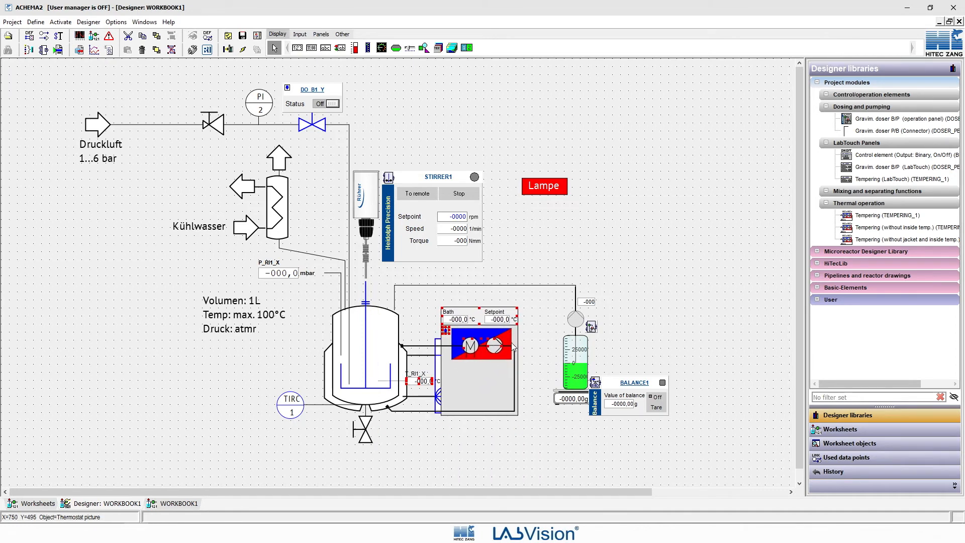
pyautogui.moveTo(511, 346); pyautogui.dragTo(514, 347)
pyautogui.click(541, 257)
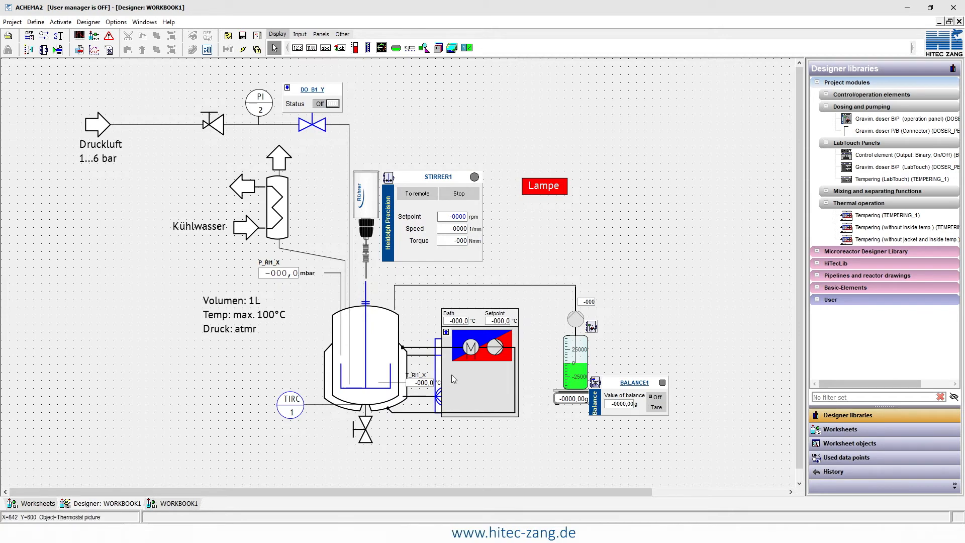
# Delete the drawn heating/cooling unit, its connecting pipes and labels, and the TIRC symbol from the worksheet background picture, then return to the designer.
pyautogui.click(207, 49)
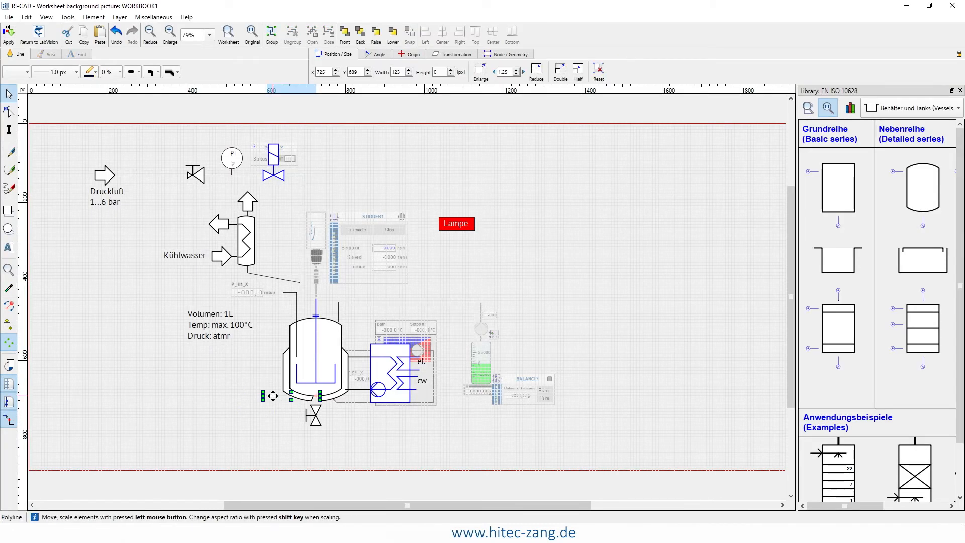
pyautogui.click(356, 390)
pyautogui.press('Delete')
pyautogui.click(389, 373)
pyautogui.press('Delete')
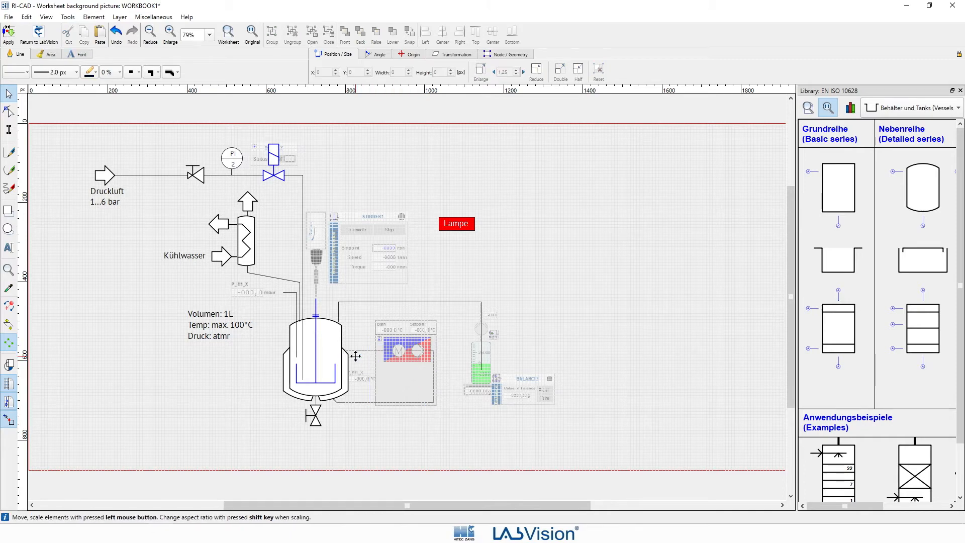
pyautogui.click(39, 35)
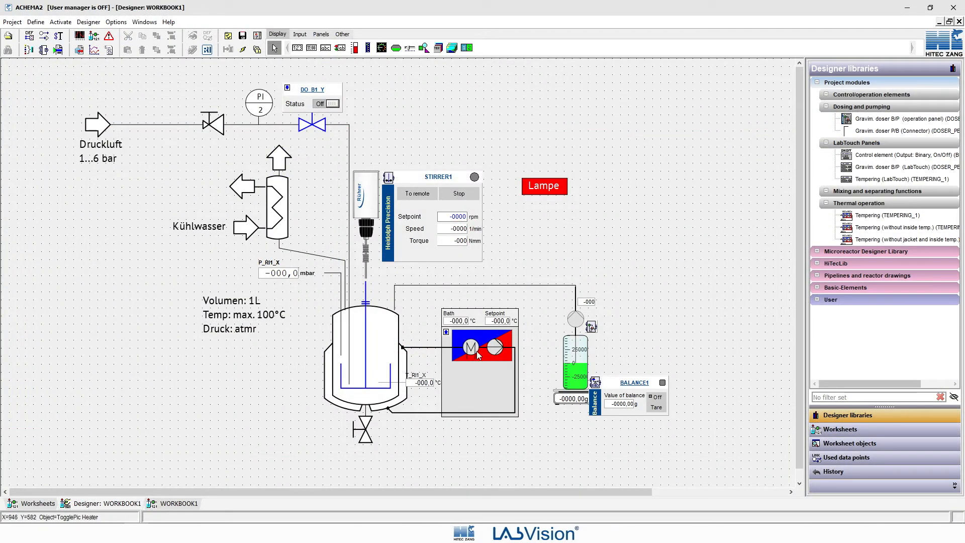
# Save and run the worksheet, set the thermostat's bath setpoint to 30 °C and start the thermostat.
pyautogui.click(243, 50)
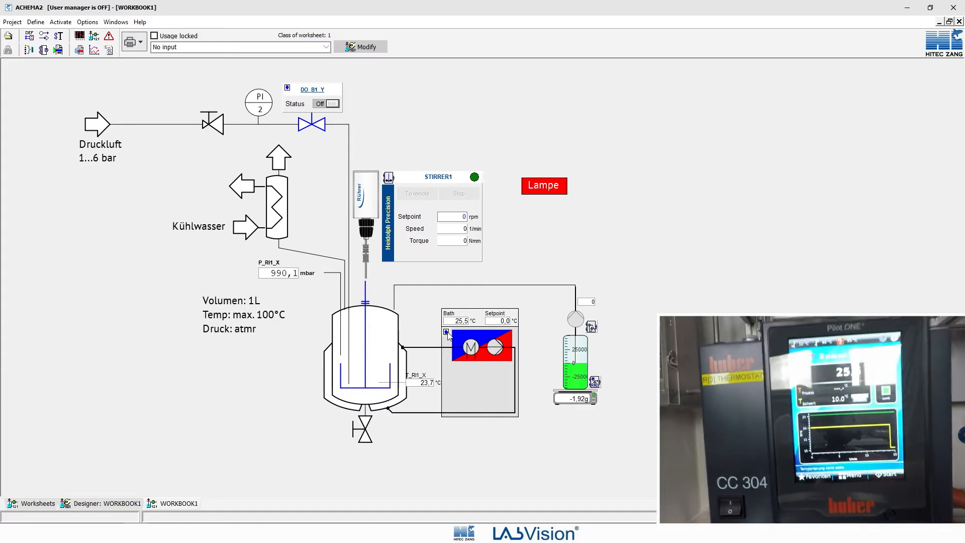
pyautogui.click(446, 332)
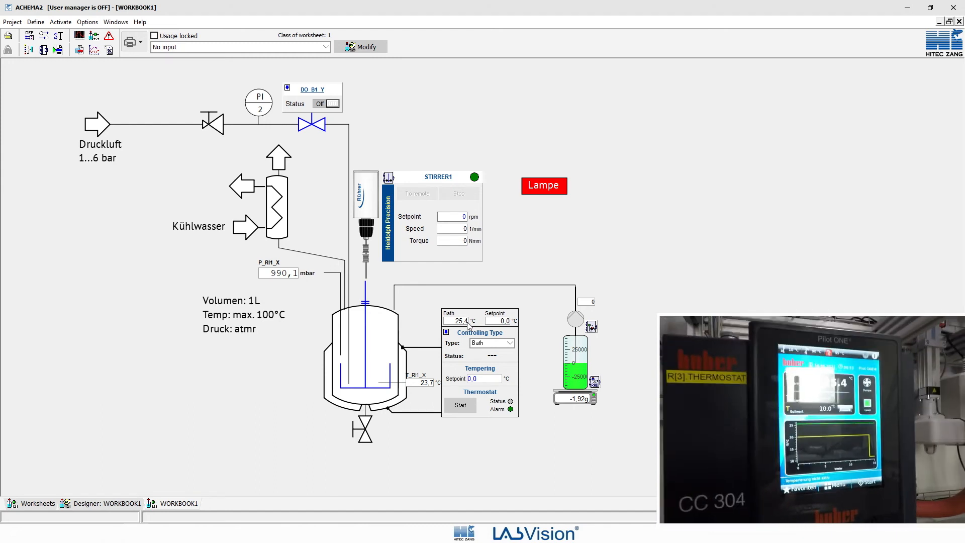
pyautogui.click(483, 380)
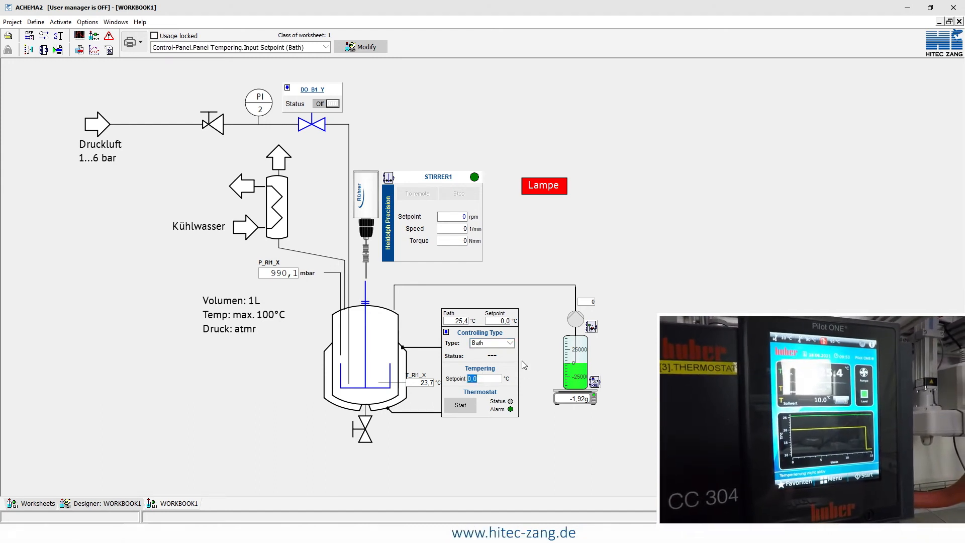
pyautogui.write('30')
pyautogui.press('Return')
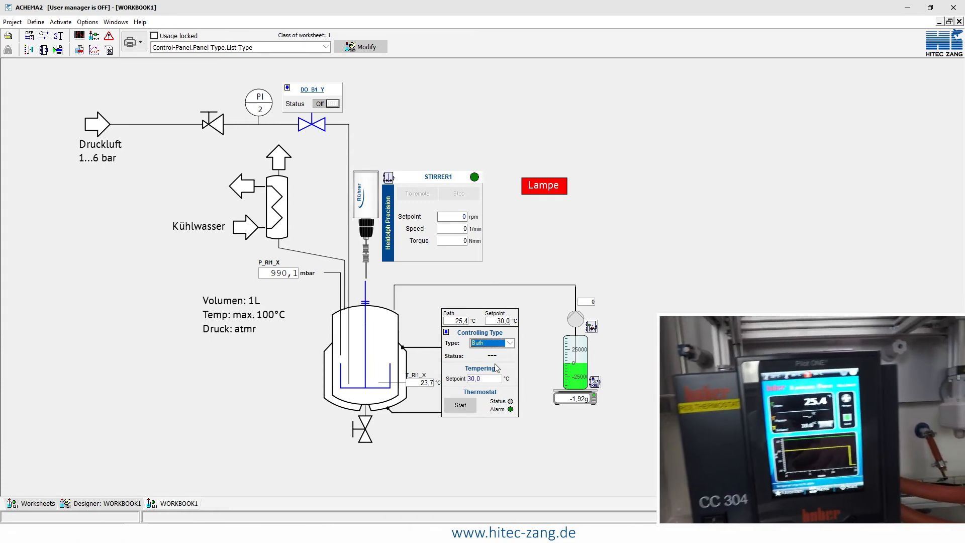
pyautogui.click(463, 406)
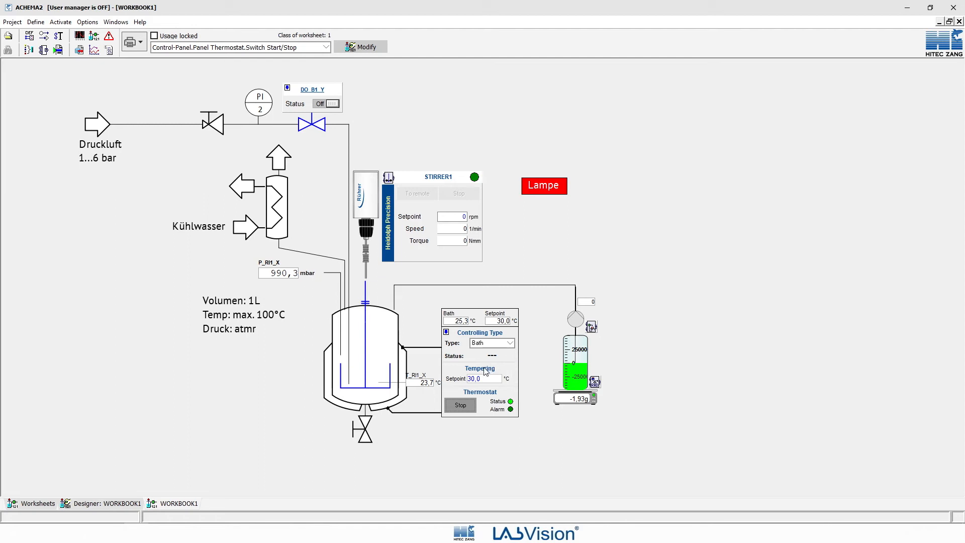
# Examine the data point references of the inside temperature T_RI1_X and close the overview.
pyautogui.rightClick(424, 385)
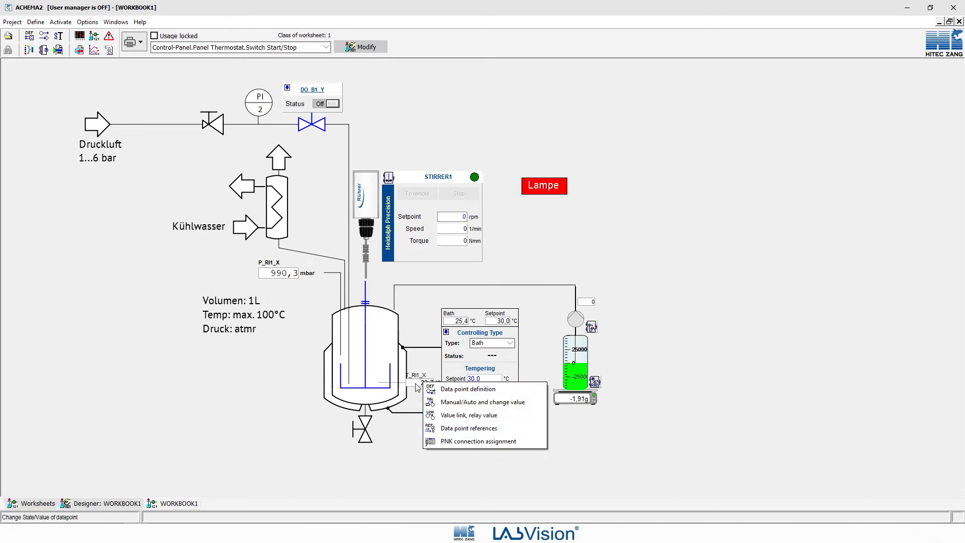
pyautogui.click(488, 430)
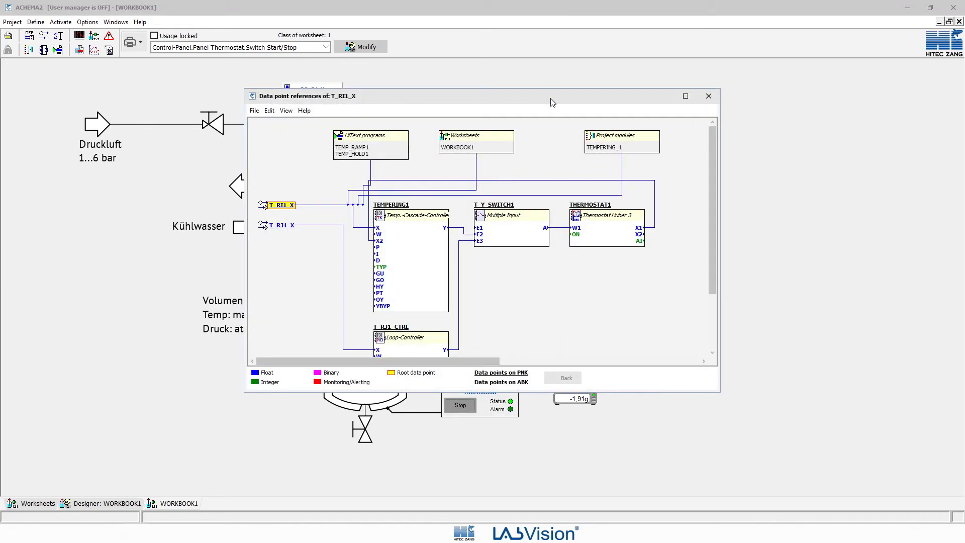
pyautogui.moveTo(550, 99); pyautogui.dragTo(565, 65)
pyautogui.moveTo(603, 358); pyautogui.dragTo(596, 449)
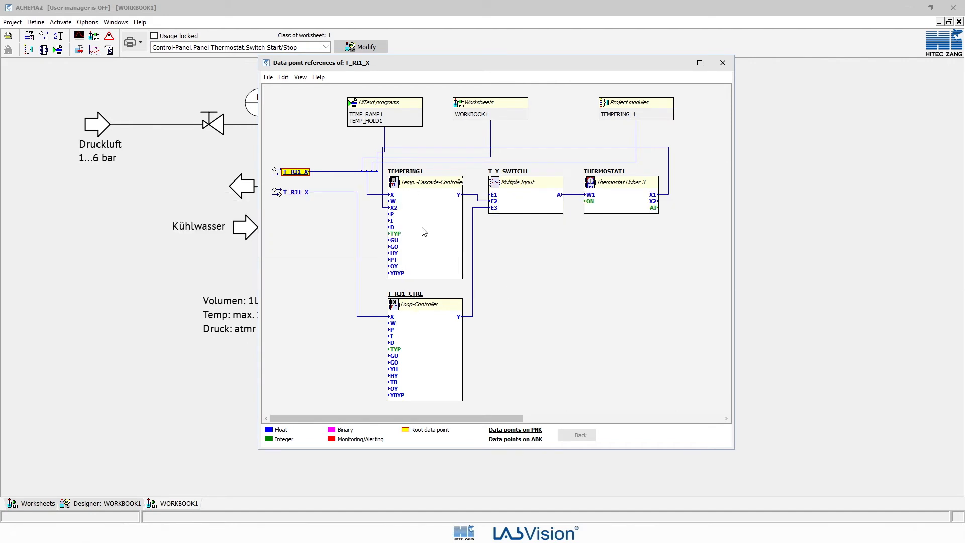
pyautogui.click(722, 64)
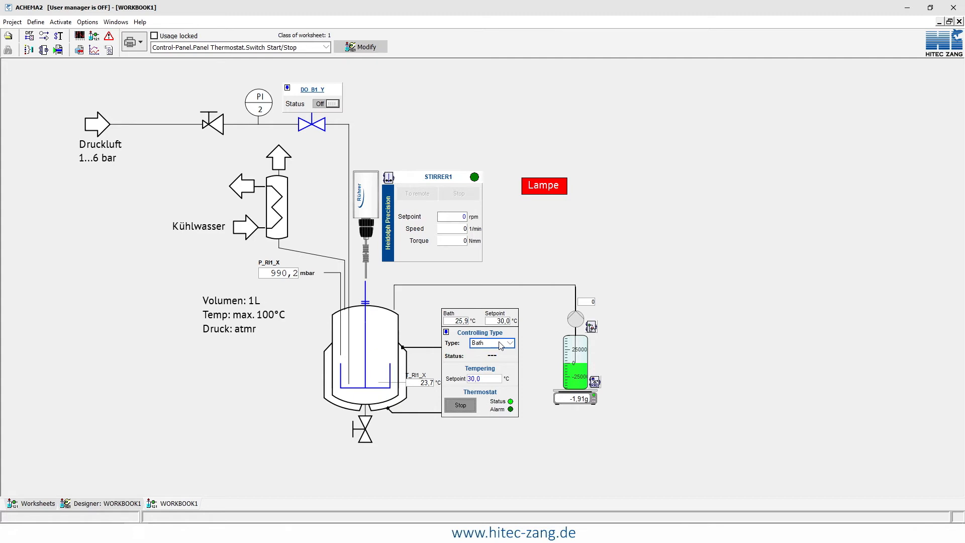
# Change the tempering controlling type to Inside, switch its status to On and set the inside setpoint to 30 °C.
pyautogui.click(501, 344)
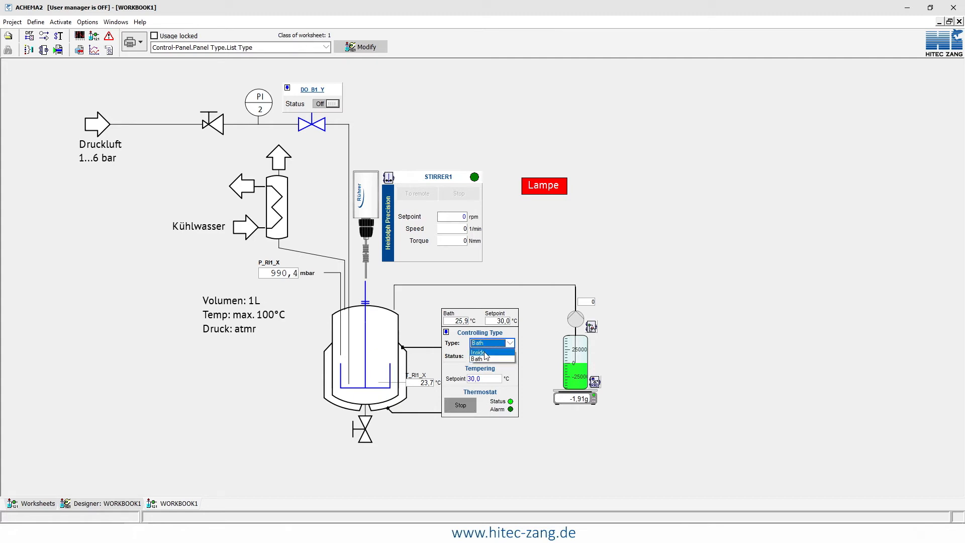
pyautogui.click(486, 353)
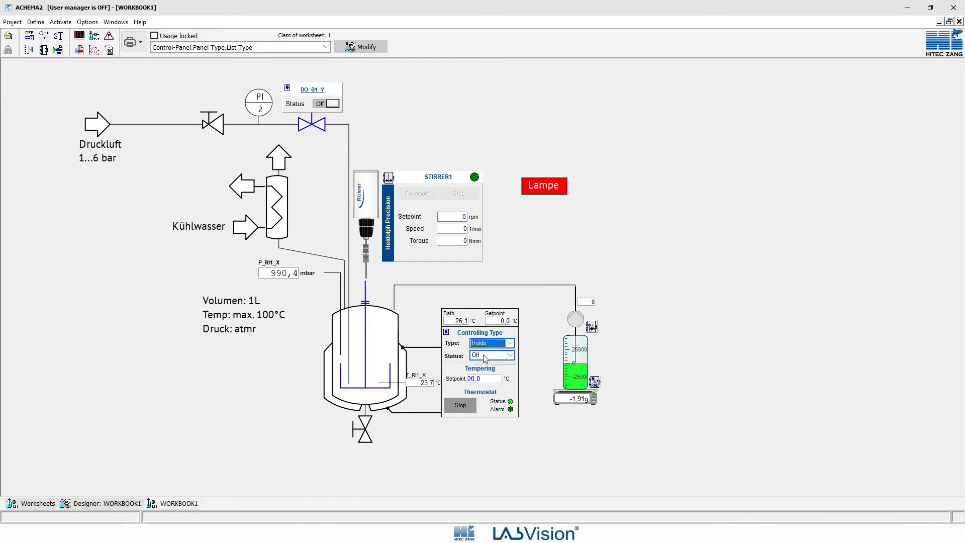
pyautogui.click(485, 358)
pyautogui.click(481, 373)
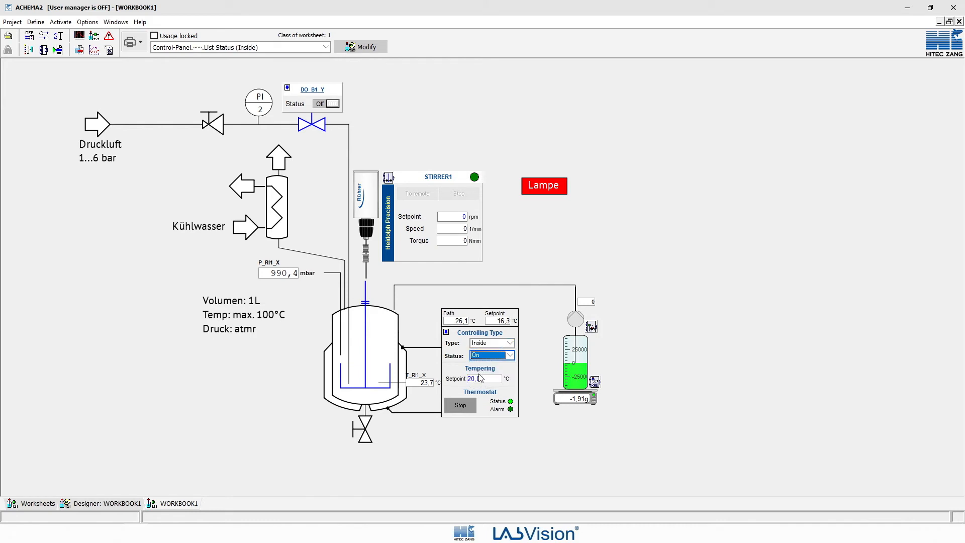
pyautogui.click(485, 380)
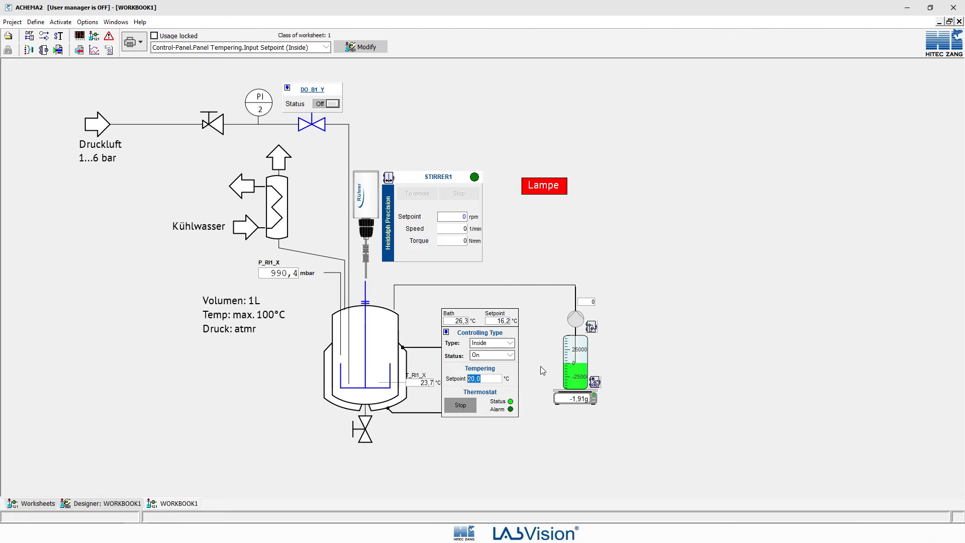
pyautogui.write('30')
pyautogui.press('Tab')
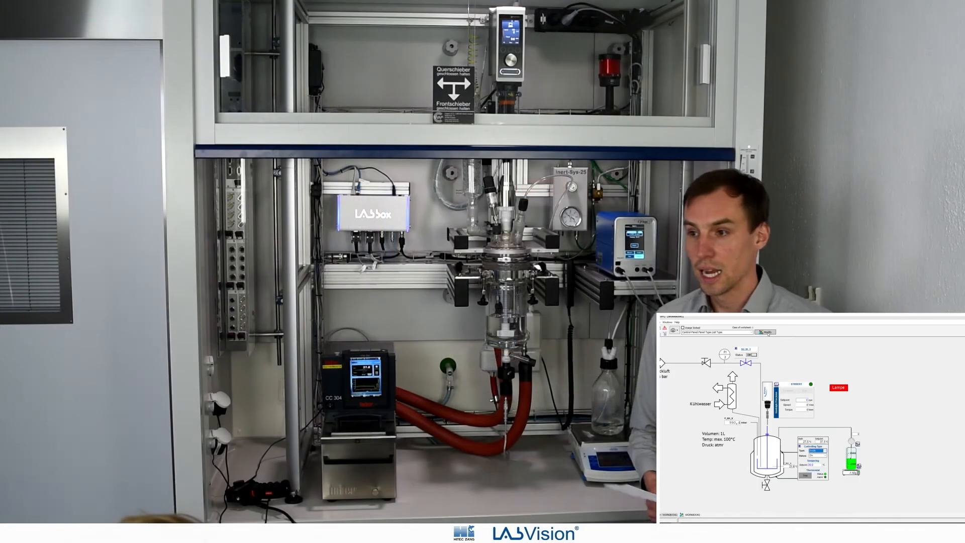
# Reopen the worksheet for editing and start instantiating the Plant Status template from Other functions.
pyautogui.click(366, 47)
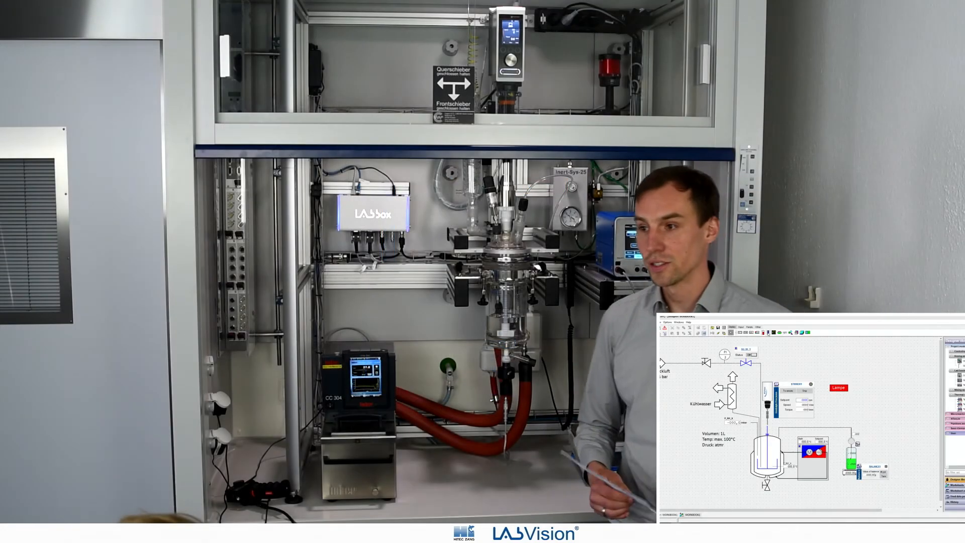
pyautogui.rightClick(858, 359)
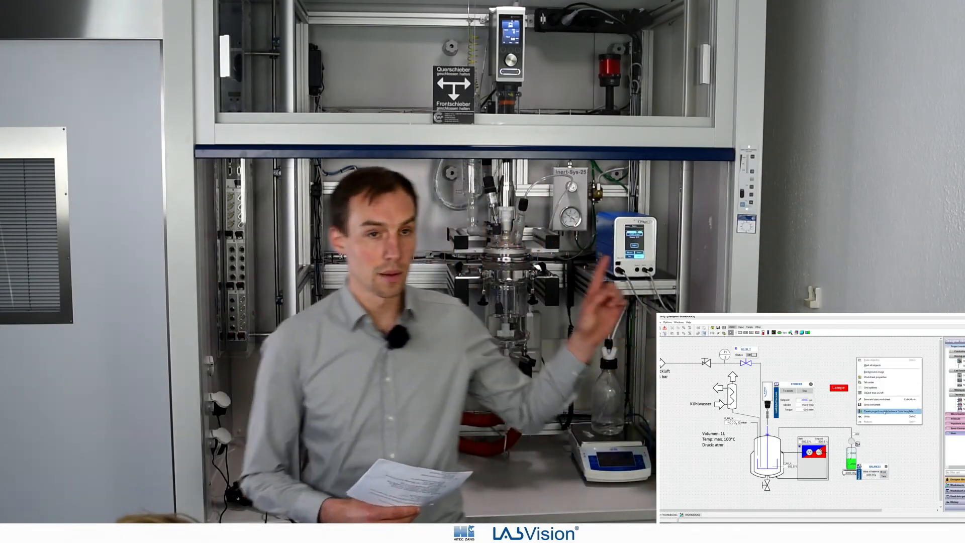
pyautogui.click(884, 411)
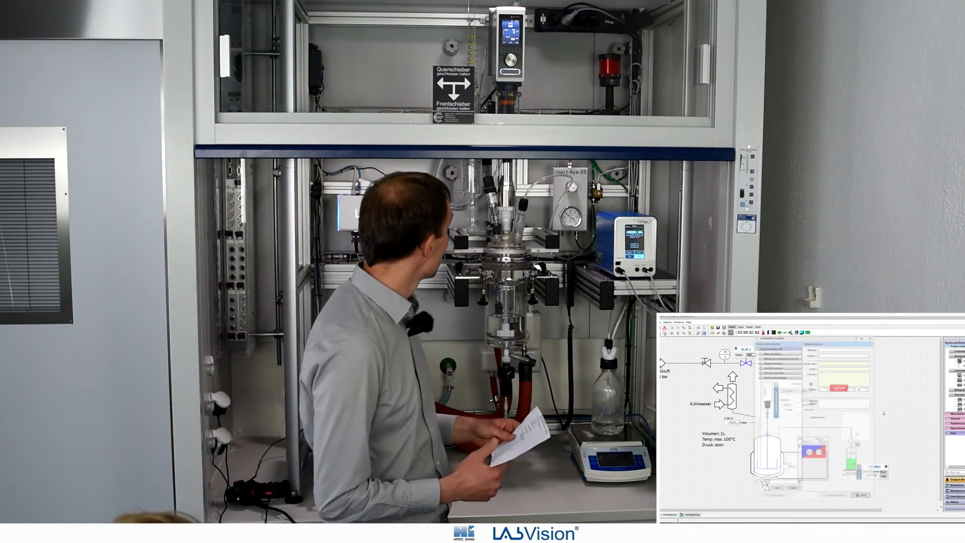
pyautogui.moveTo(808, 336); pyautogui.dragTo(947, 334)
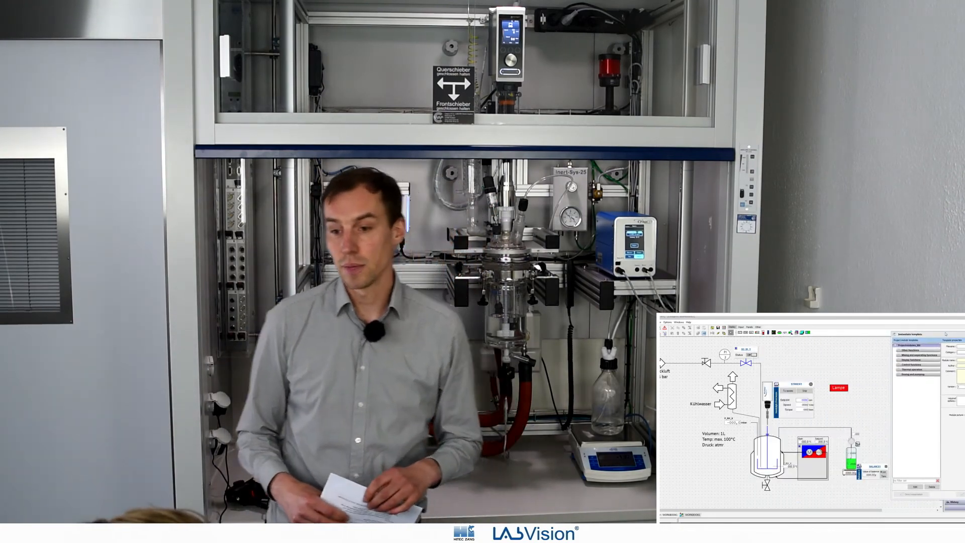
pyautogui.click(910, 350)
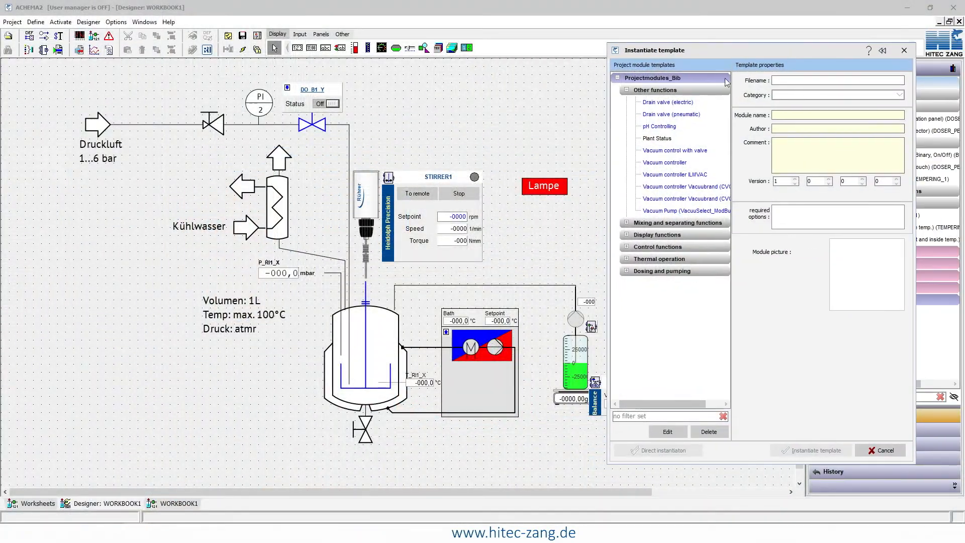
pyautogui.click(662, 140)
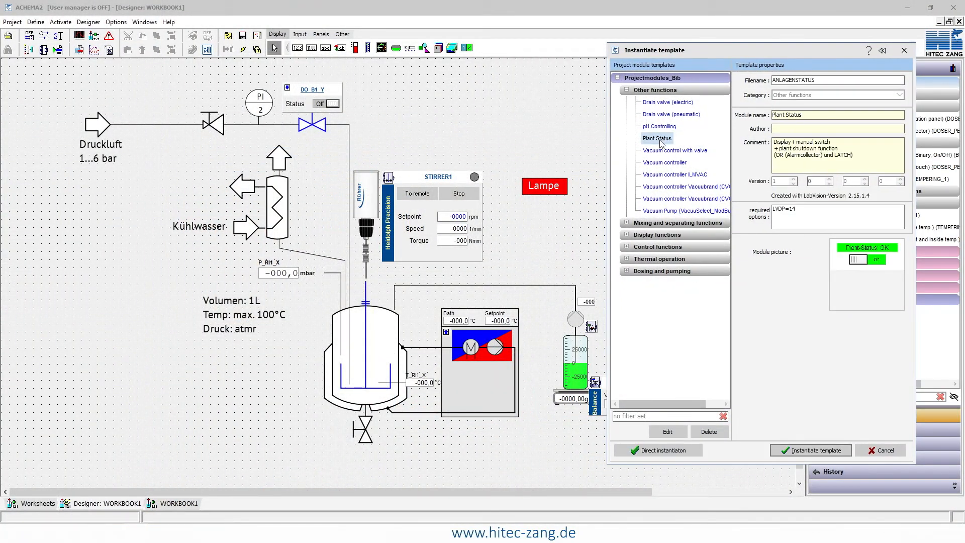
pyautogui.click(822, 451)
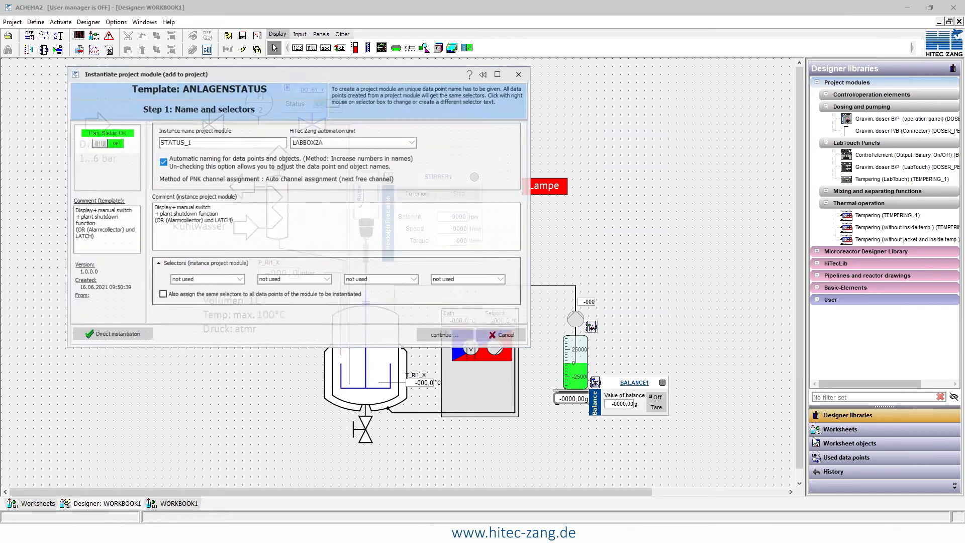
# Keep the instance name STATUS_1 on LABBOX2A with automatic naming, accept the signal lamp channel and finalize the Plant Status module.
pyautogui.click(445, 335)
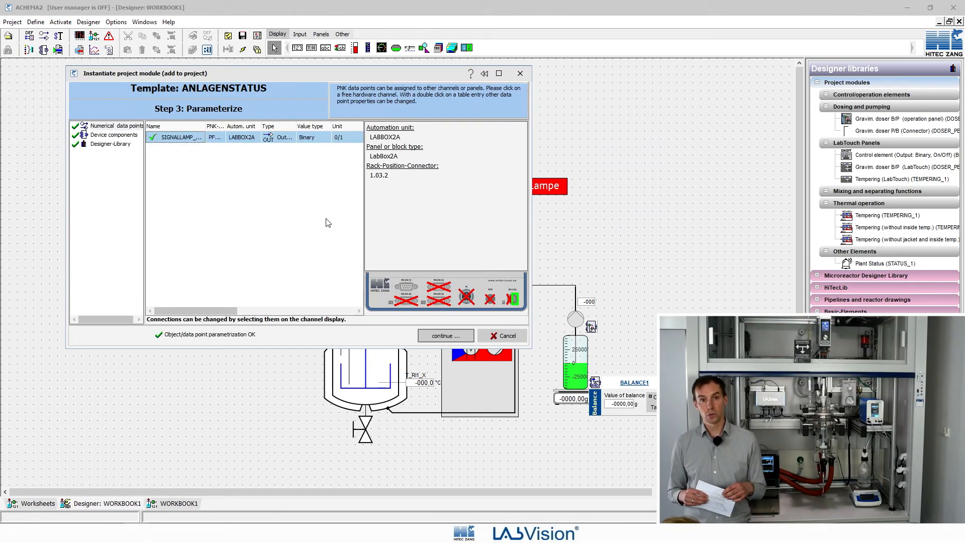
pyautogui.click(447, 336)
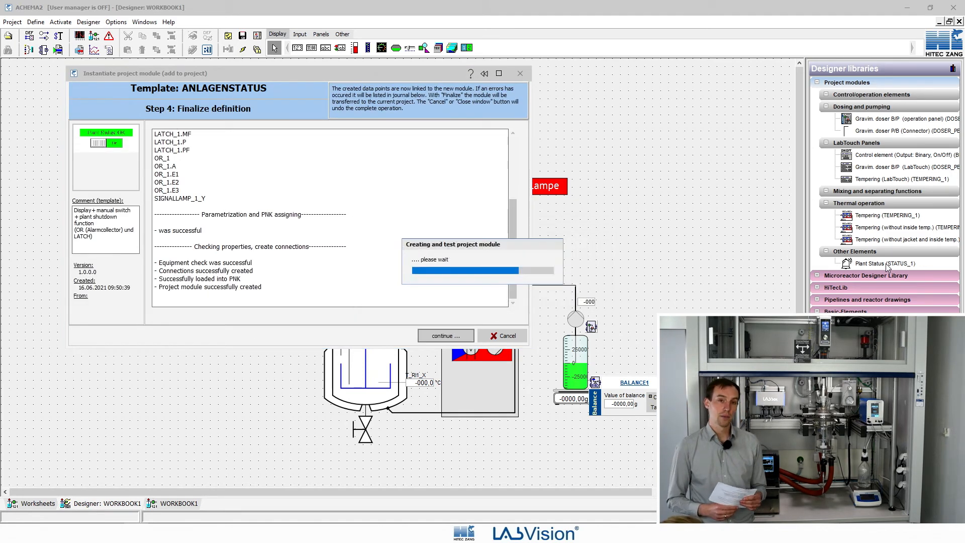
pyautogui.click(442, 336)
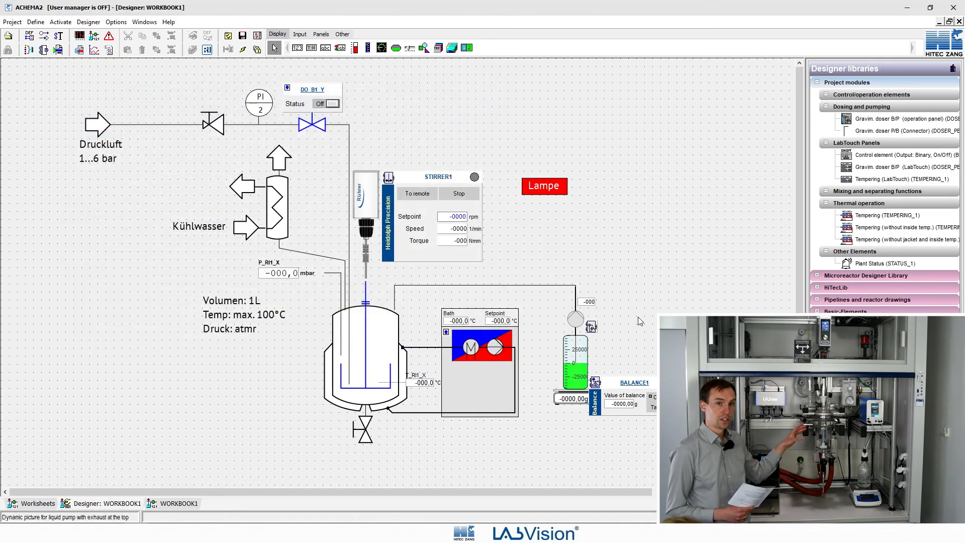
# Place the Plant Status element above the red Lampe label and remove that label from the background picture.
pyautogui.moveTo(883, 264); pyautogui.dragTo(557, 100)
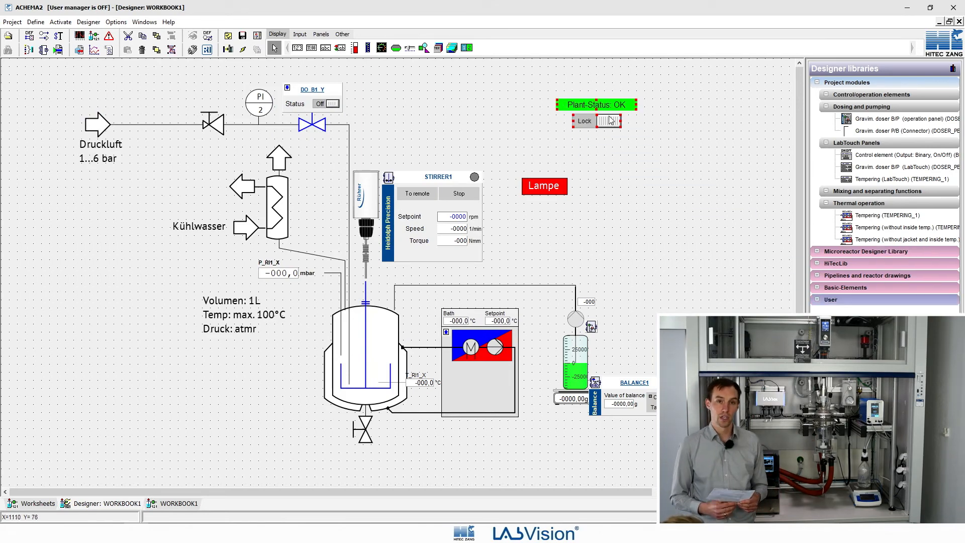
pyautogui.click(207, 50)
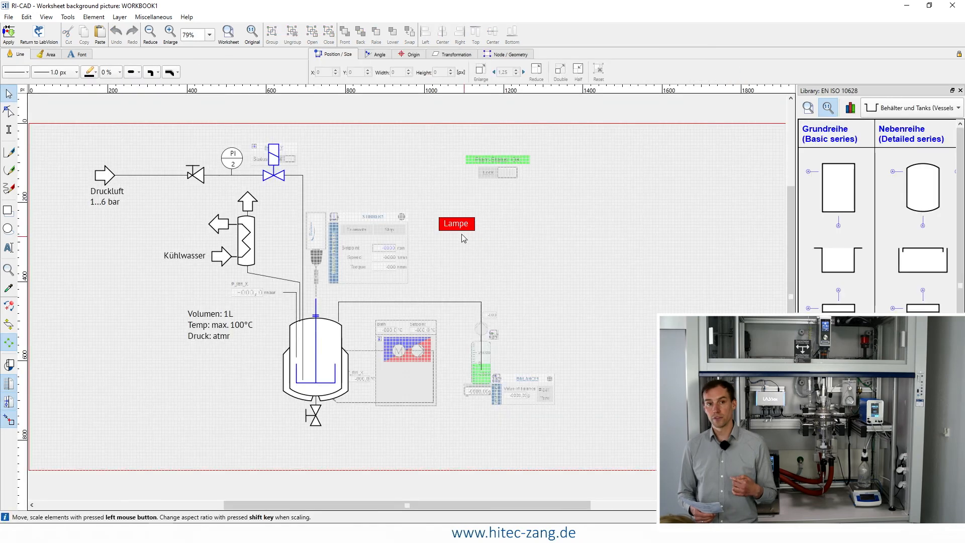
pyautogui.click(39, 35)
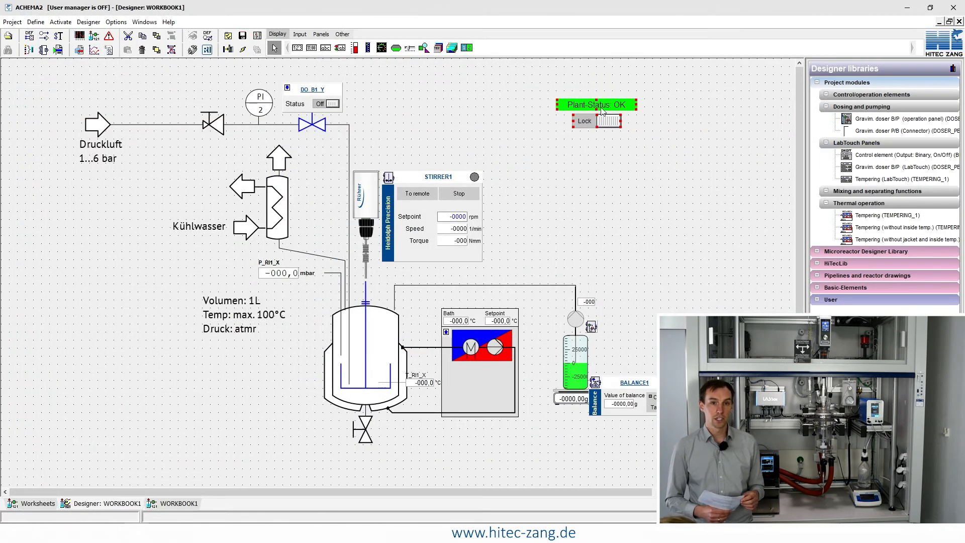
# Reposition the Plant Status element further left, closer to the stirrer panel, and bring the worksheet back into runtime.
pyautogui.moveTo(606, 123); pyautogui.dragTo(549, 132)
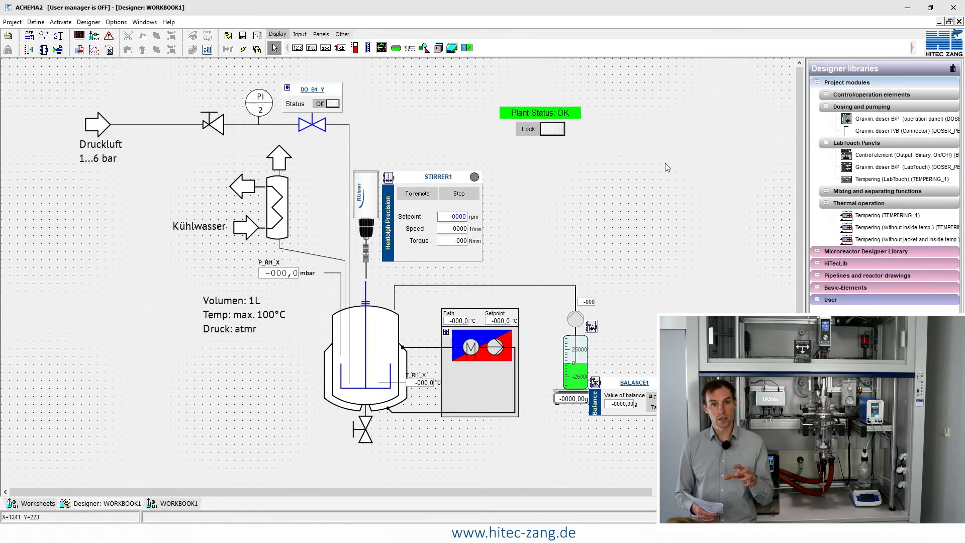
pyautogui.click(243, 49)
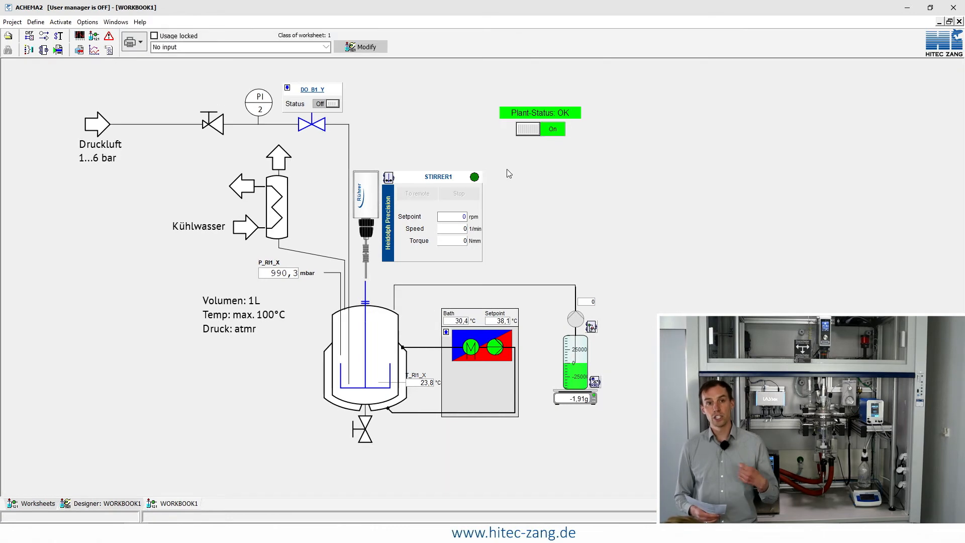
# Test the Plant Status switch by setting it to Lock, back to On and to Lock again.
pyautogui.click(539, 131)
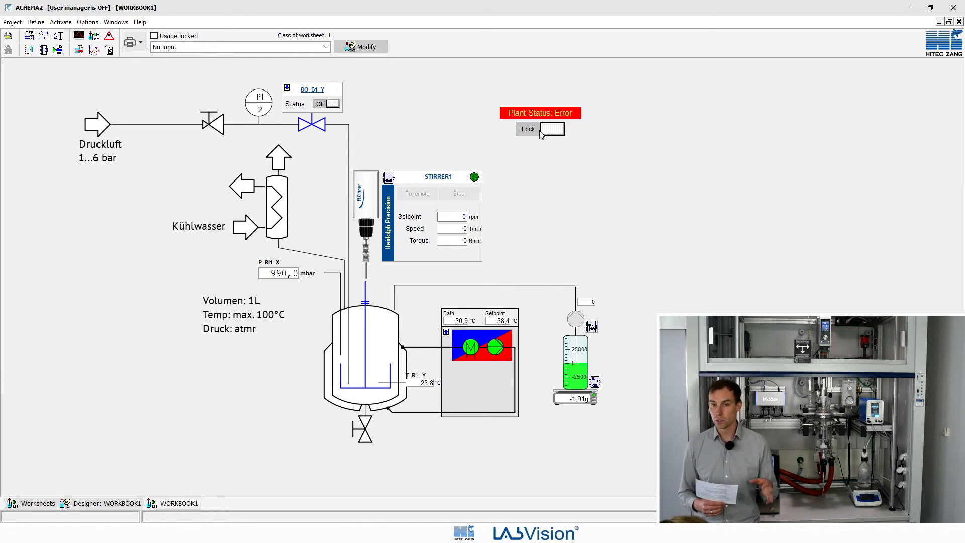
pyautogui.click(539, 131)
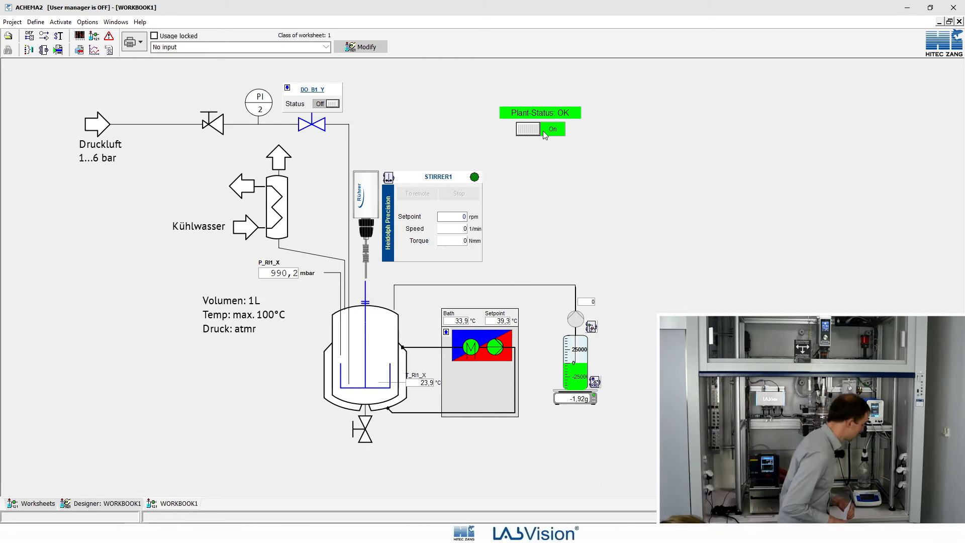
pyautogui.click(547, 129)
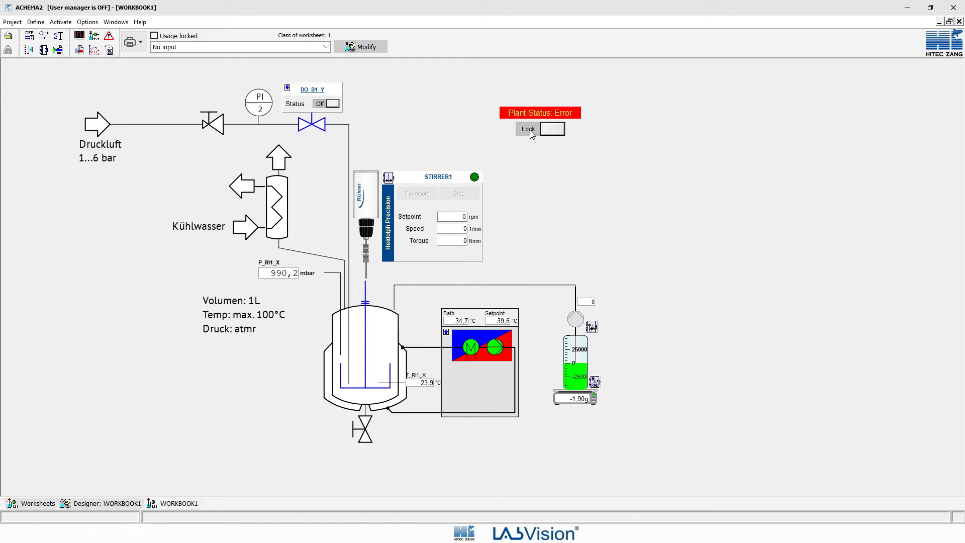
# Show the data point references of the Plant Status switch, spread out LATCH_1, OR_1 and SIGNALLAMP_1_Y, and examine how they are linked.
pyautogui.rightClick(532, 129)
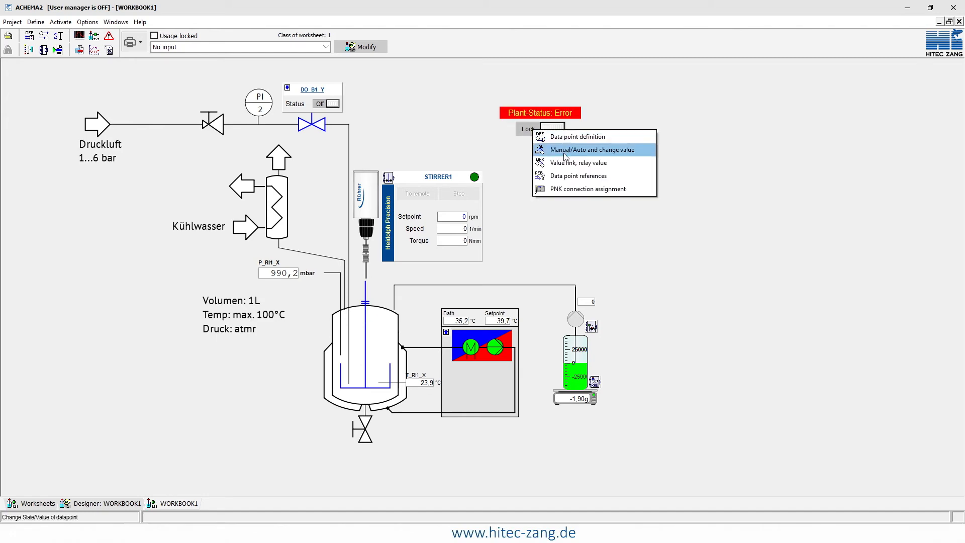
pyautogui.click(518, 140)
pyautogui.rightClick(531, 126)
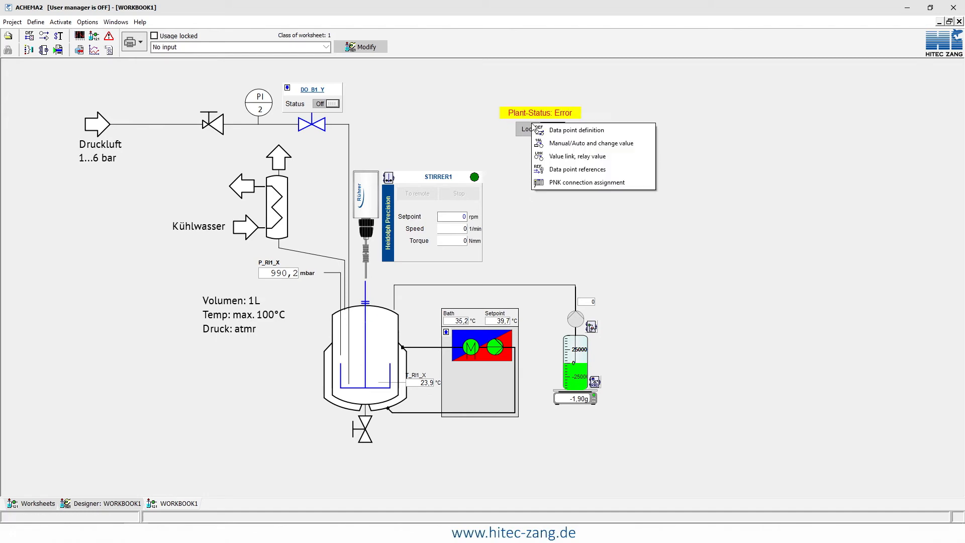
pyautogui.click(563, 165)
pyautogui.moveTo(485, 133); pyautogui.dragTo(530, 126)
pyautogui.moveTo(296, 114); pyautogui.dragTo(304, 157)
pyautogui.moveTo(395, 181); pyautogui.dragTo(423, 213)
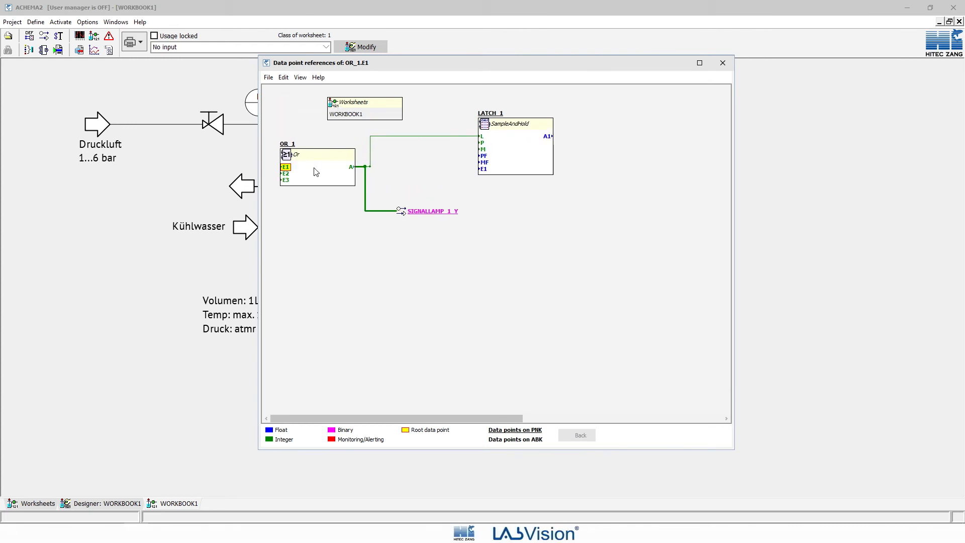
pyautogui.moveTo(291, 157)
pyautogui.moveTo(509, 123)
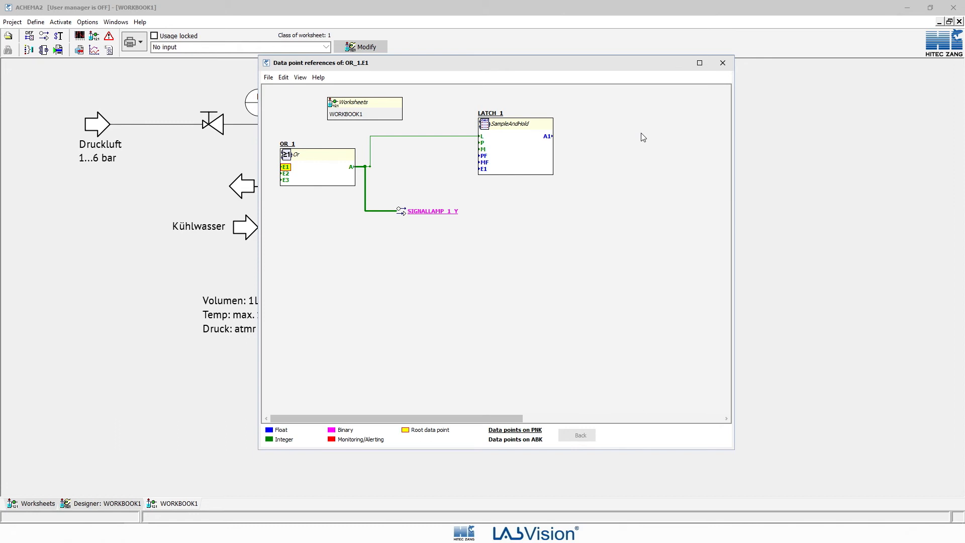
pyautogui.click(727, 62)
# Set the Plant Status switch from Lock back to On.
pyautogui.click(553, 128)
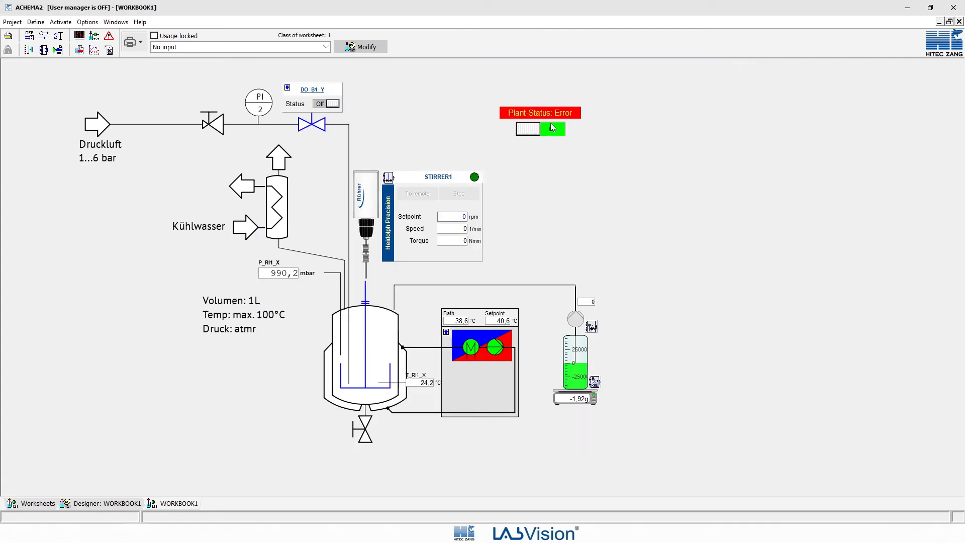